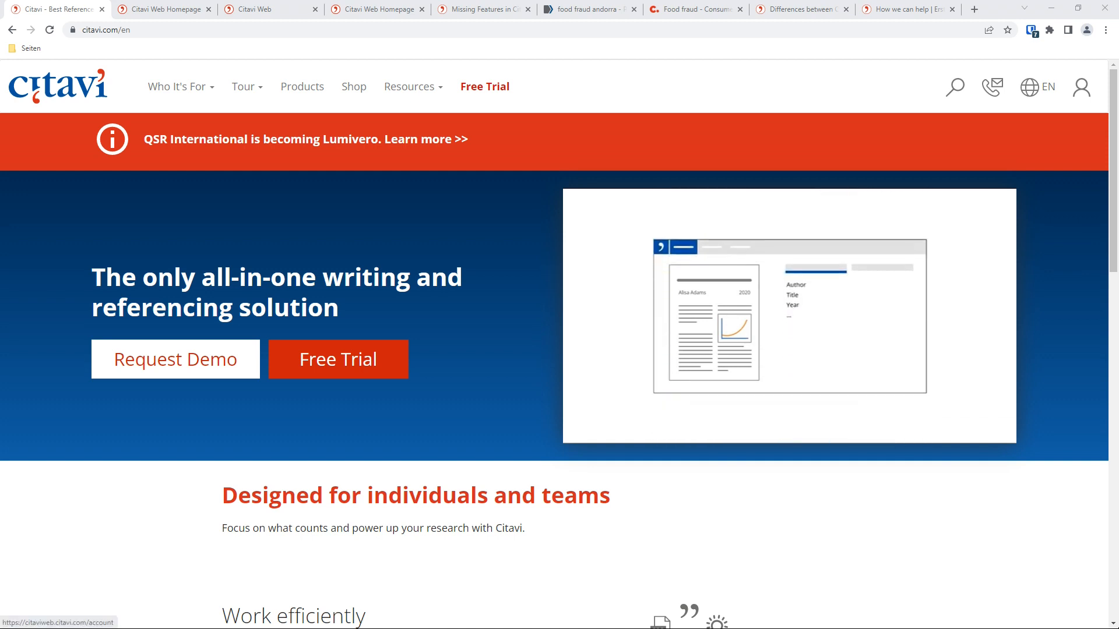
Open the Citavi account and display the details of the Citavi Desktop & Web Bundle license.
{"action": "left_click", "coordinate": [1081, 88]}
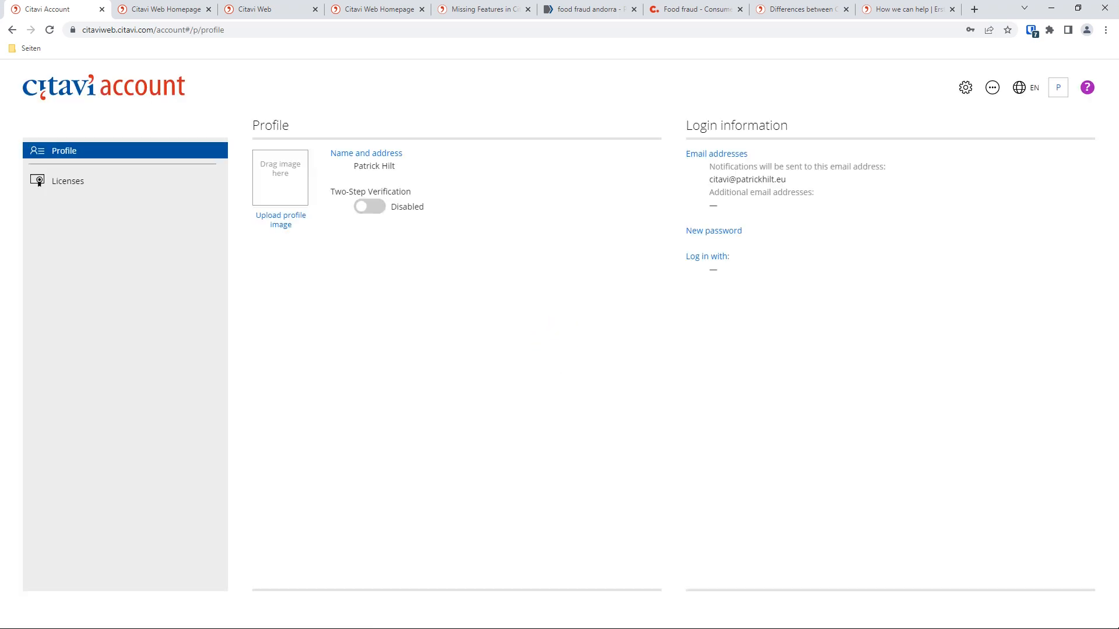
{"action": "left_click", "coordinate": [38, 182]}
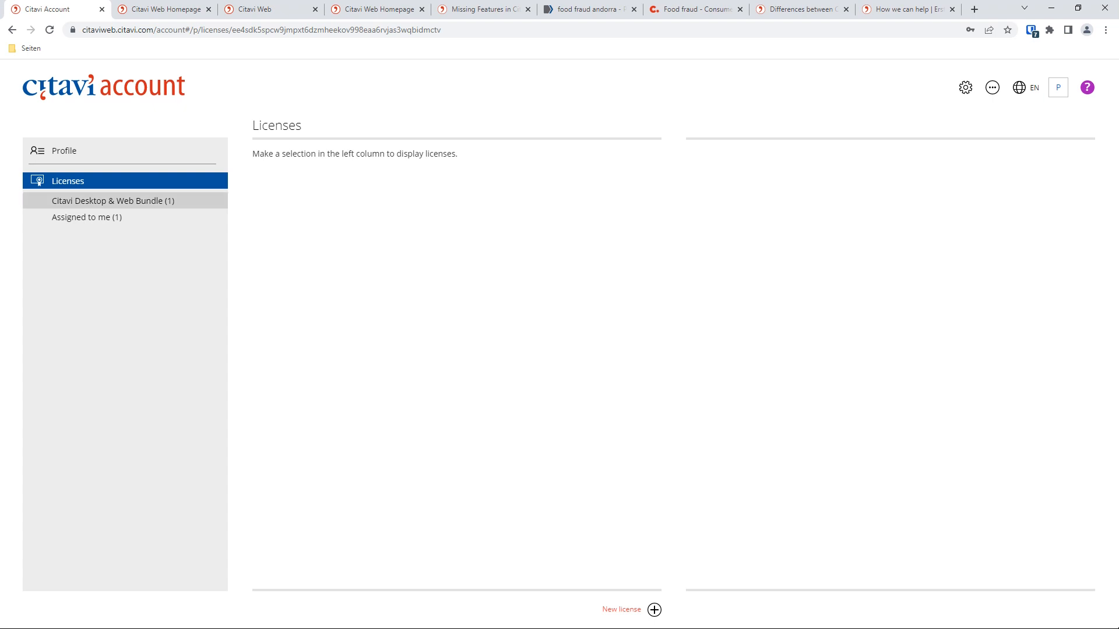
{"action": "left_click", "coordinate": [113, 201]}
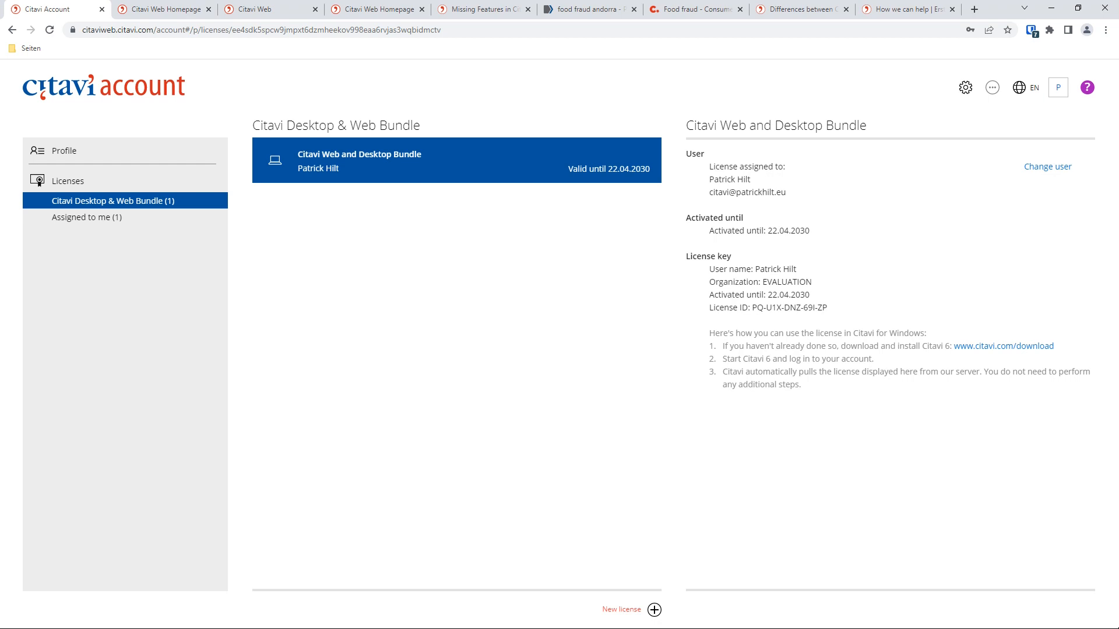
Go from the account page to Citavi Web and reposition the Citavi 6 Welcome Screen window over it.
{"action": "left_click", "coordinate": [993, 87]}
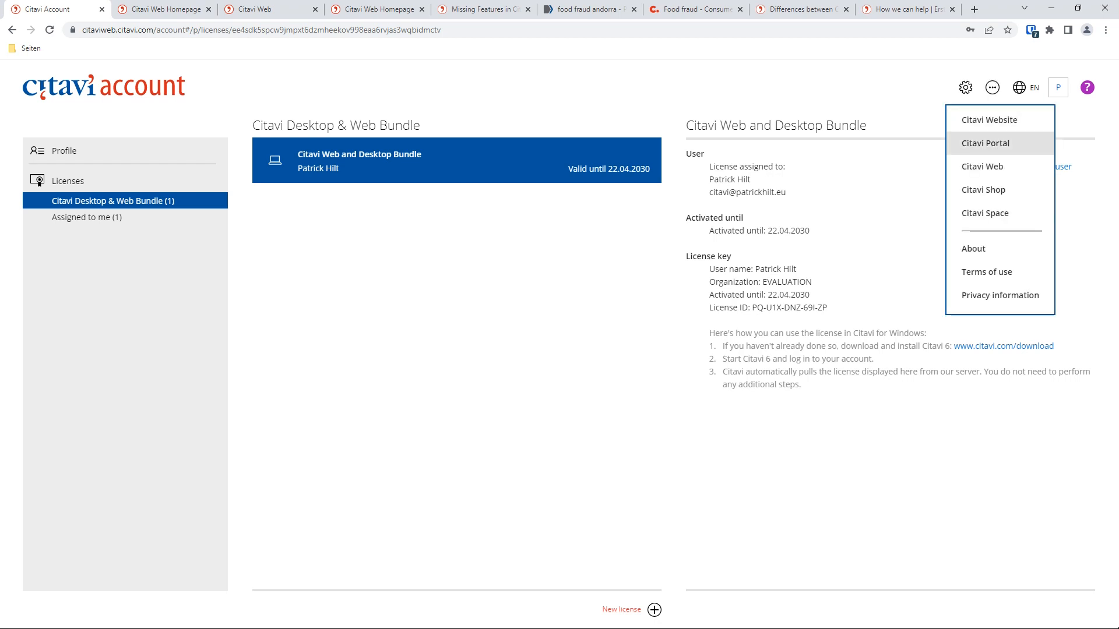
{"action": "left_click", "coordinate": [983, 166]}
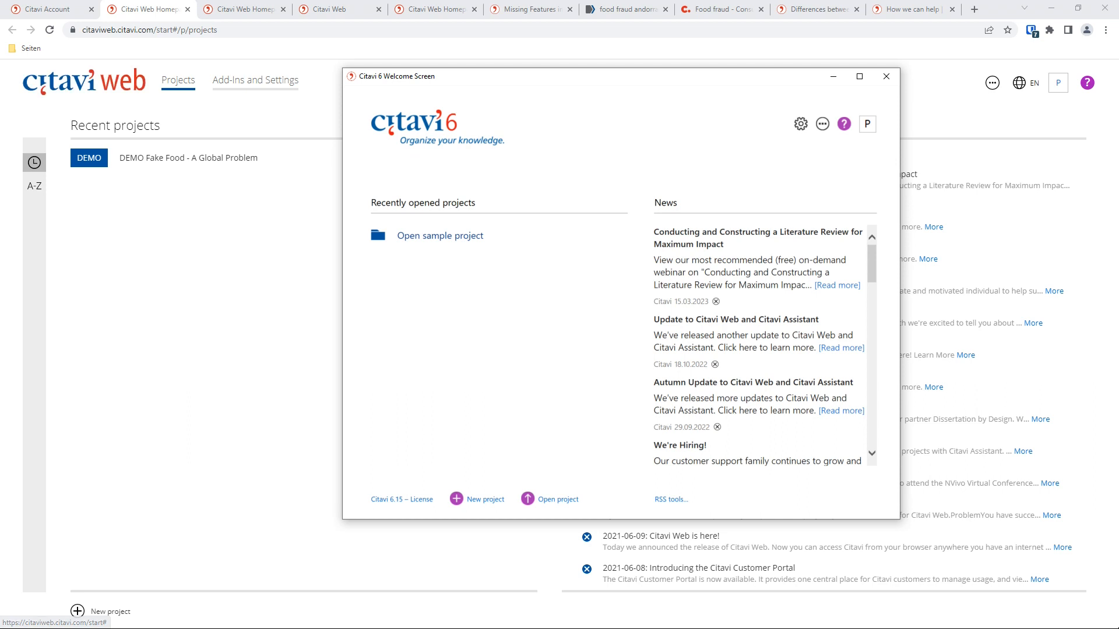
{"action": "left_click_drag", "start_coordinate": [583, 76], "coordinate": [617, 97]}
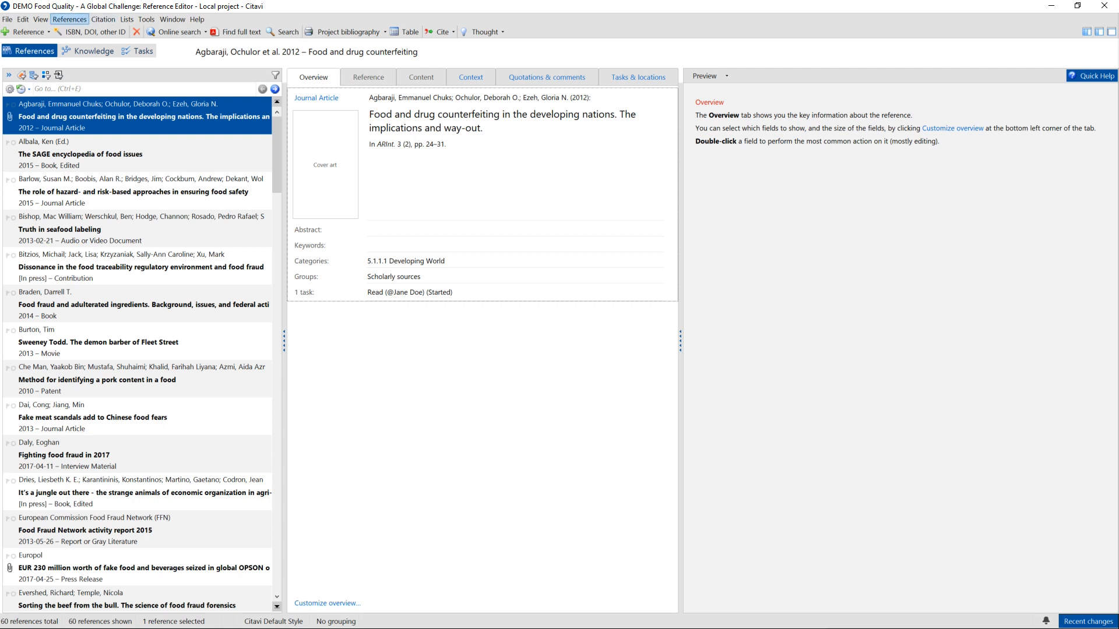
Copy the local DEMO Food Quality project to the cloud as "Alfasoft ODD", archiving the local project.
{"action": "left_click", "coordinate": [7, 19]}
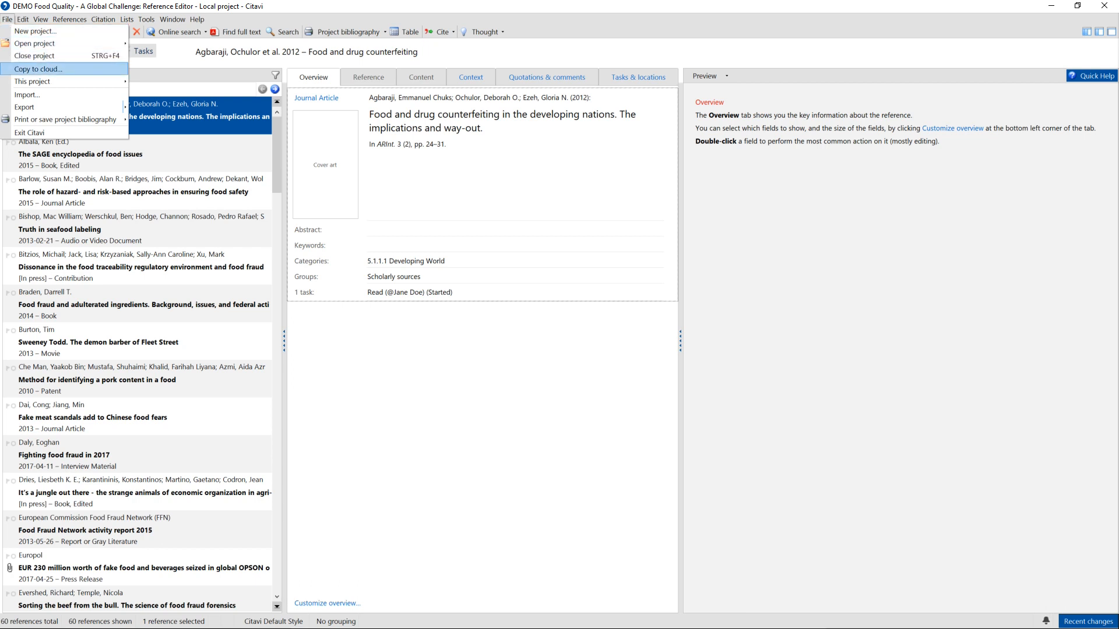
{"action": "left_click", "coordinate": [38, 69]}
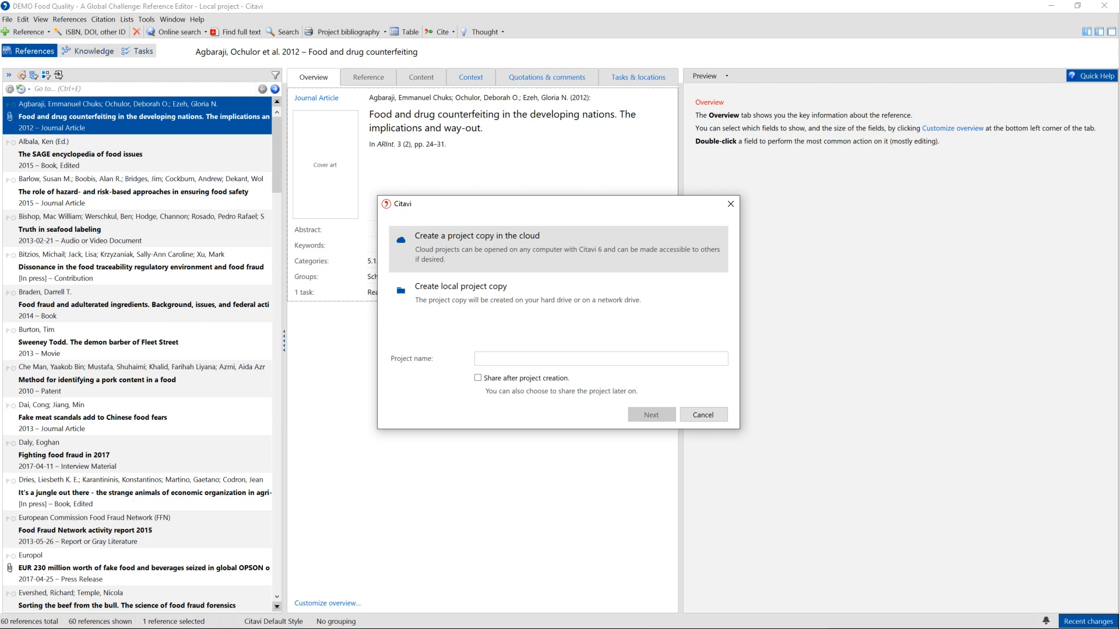
{"action": "type", "text": "Alfasof"}
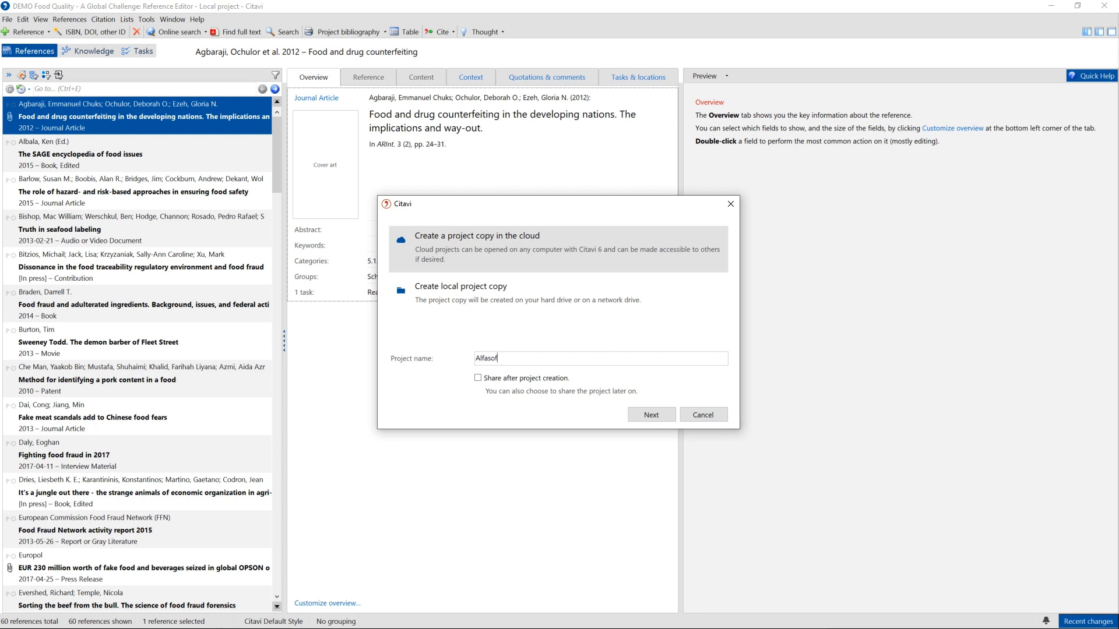
{"action": "type", "text": "t ODD"}
{"action": "key", "text": "Return"}
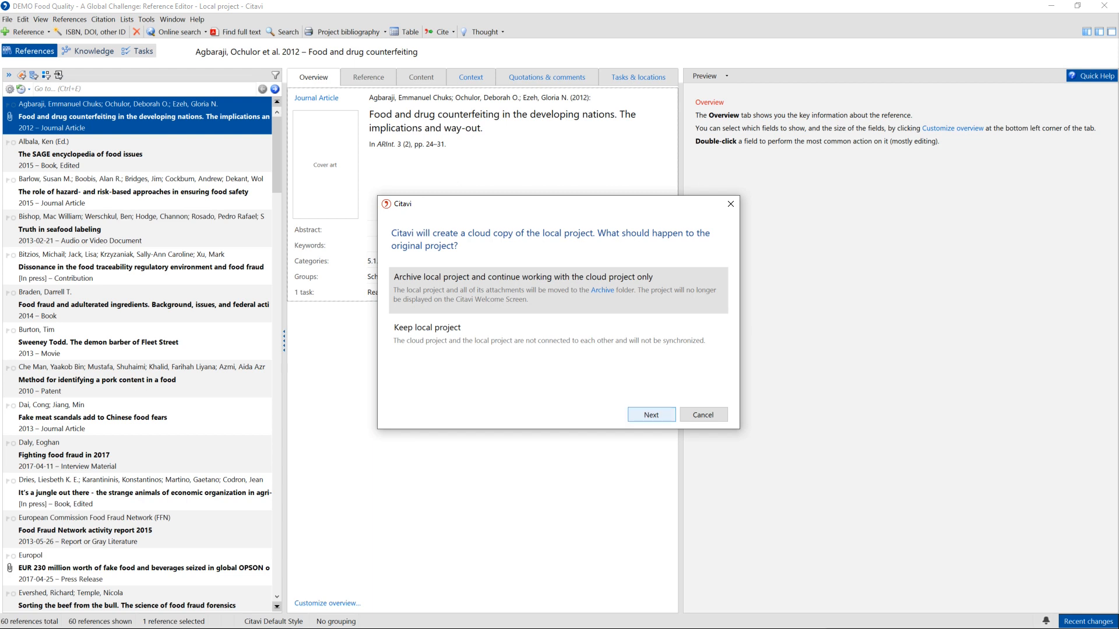
{"action": "left_click", "coordinate": [651, 415]}
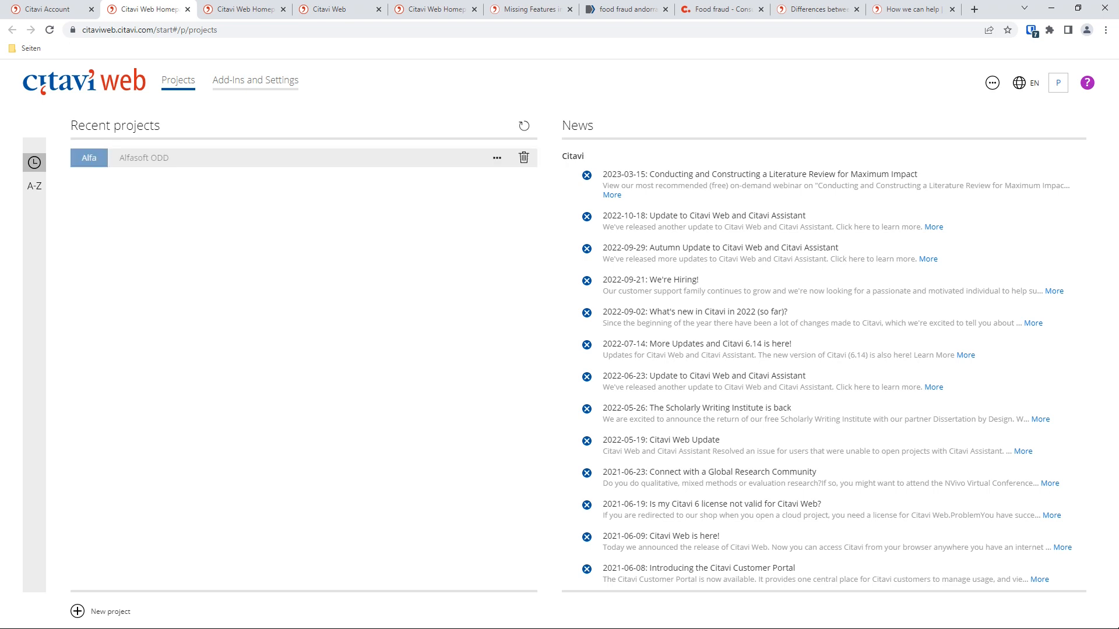
Open the Alfasoft ODD project in Citavi Web, and preview the selected article's PDF in desktop Citavi.
{"action": "left_click", "coordinate": [144, 157]}
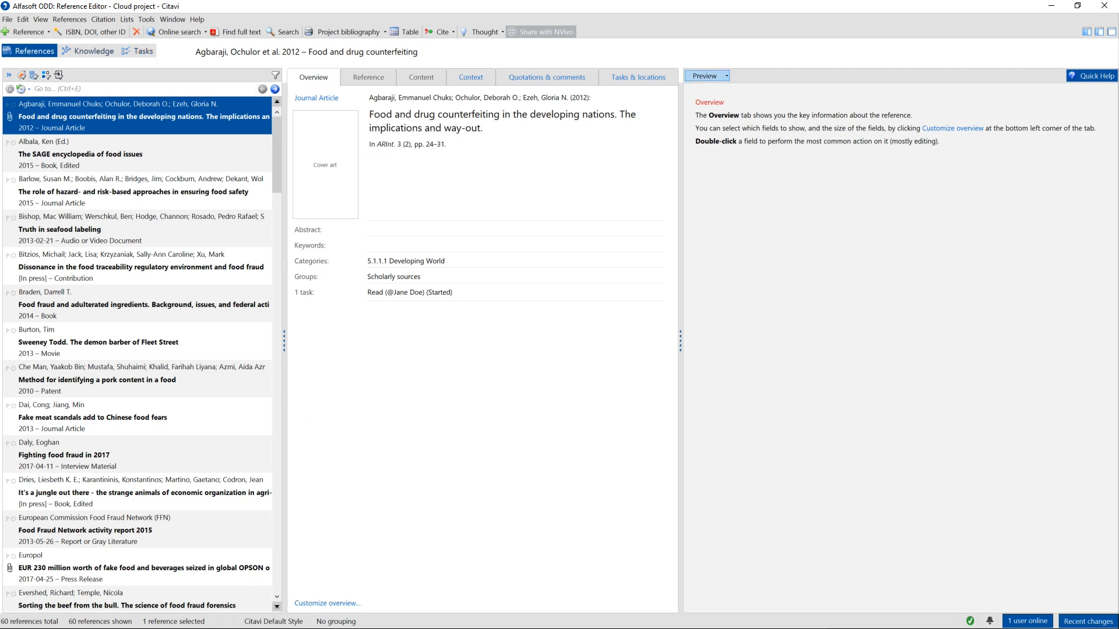
{"action": "left_click", "coordinate": [707, 76]}
{"action": "left_click", "coordinate": [664, 87]}
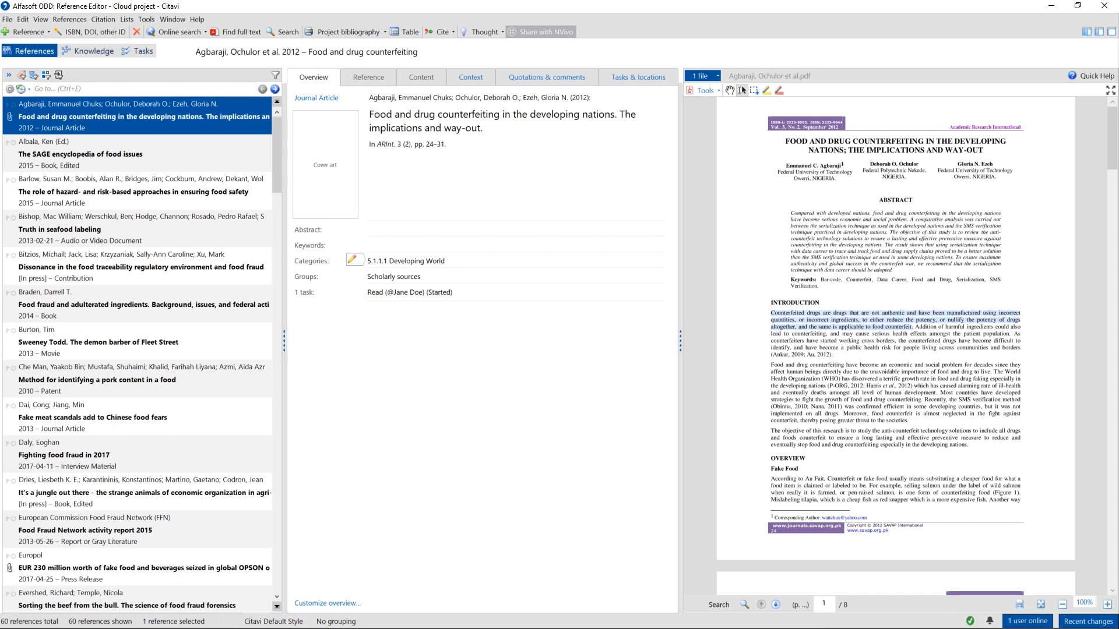
Change the subtitle of "Food and drug counterfeiting in the developing nations" to "The implications and way-in" in desktop Citavi.
{"action": "key", "text": "ctrl+Tab"}
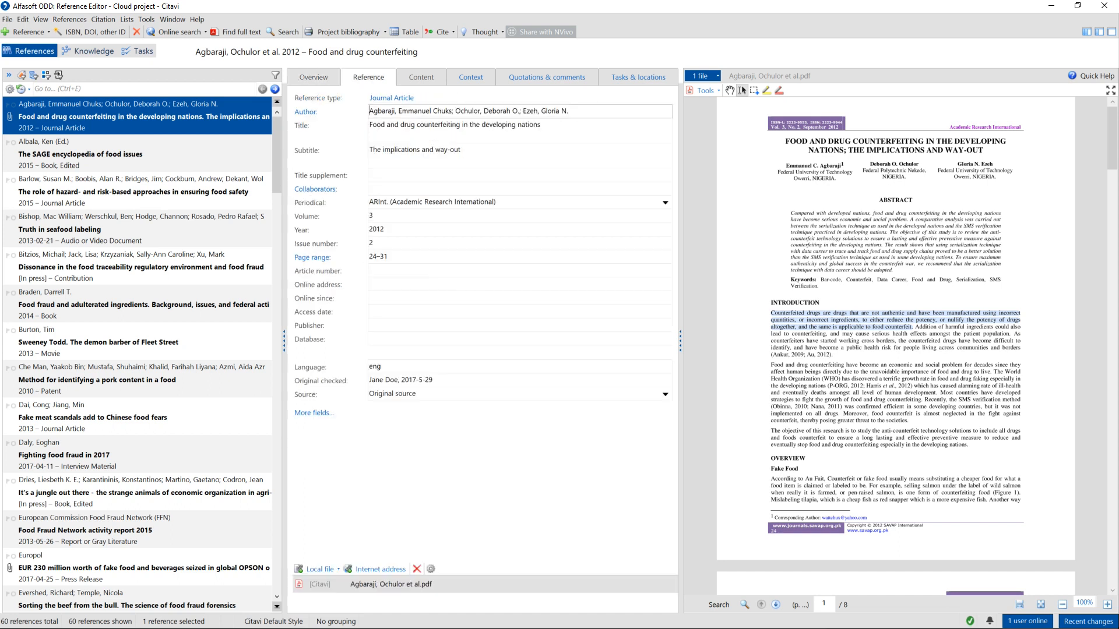
{"action": "left_click", "coordinate": [461, 150]}
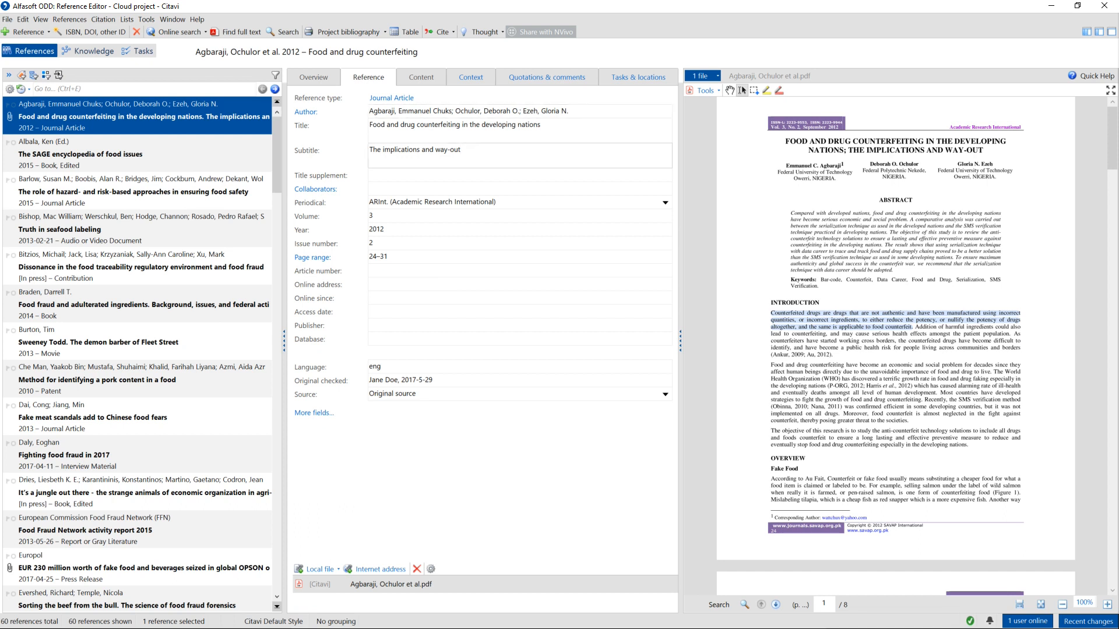
{"action": "key", "text": "BackSpace"}
{"action": "key", "text": "BackSpace"}
{"action": "key", "text": "BackSpace"}
{"action": "type", "text": "in"}
{"action": "left_click", "coordinate": [519, 174]}
Switch to Citavi Web and search the project's references for the food and drug counterfeiting article's first author.
{"action": "key", "text": "alt+Tab"}
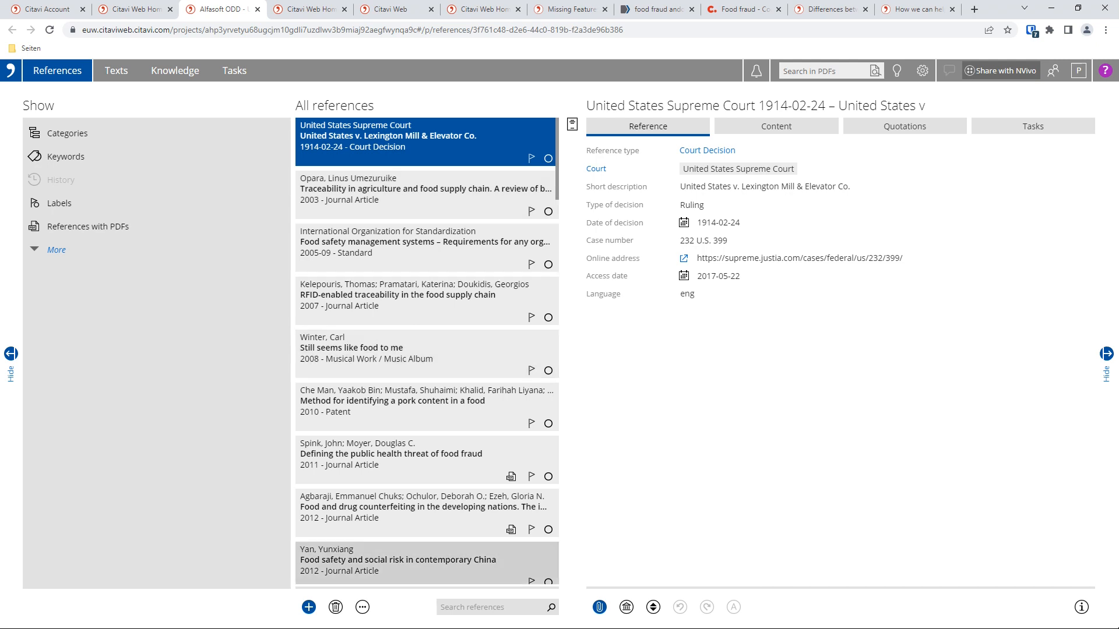
{"action": "left_click", "coordinate": [489, 608]}
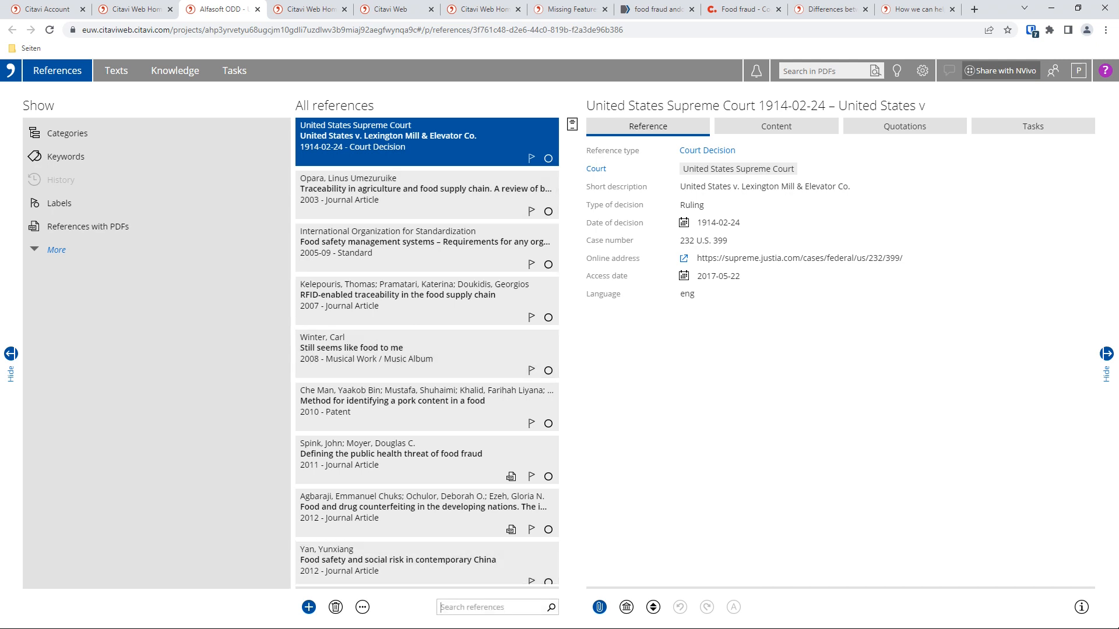
{"action": "type", "text": "agbaraji"}
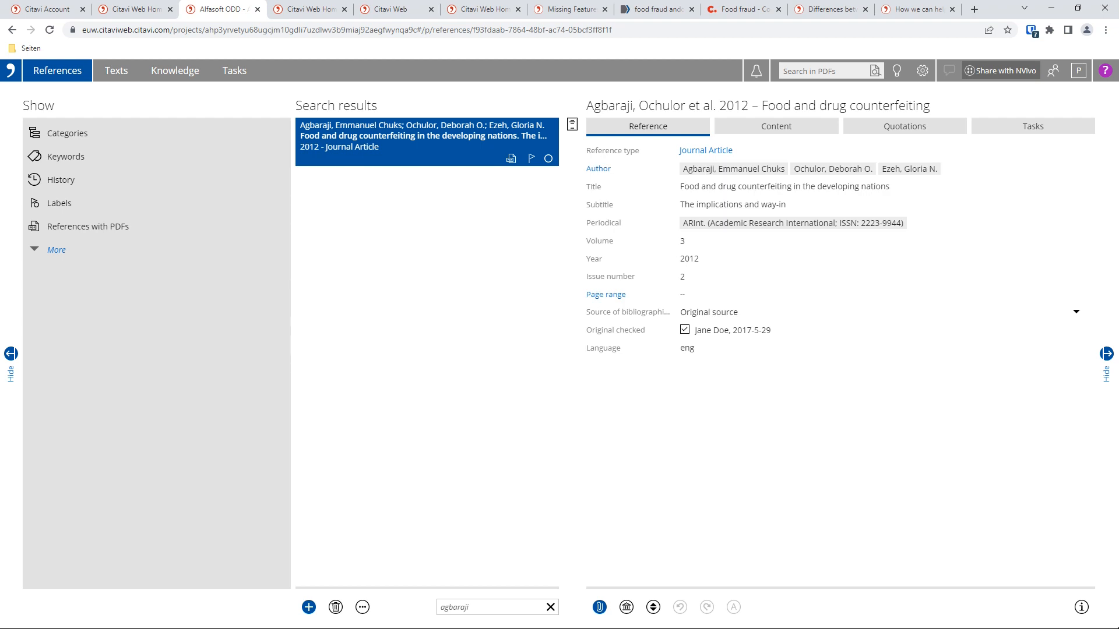
Set the found article's subtitle to "The implications and way-out" in Citavi Web.
{"action": "left_click", "coordinate": [786, 205]}
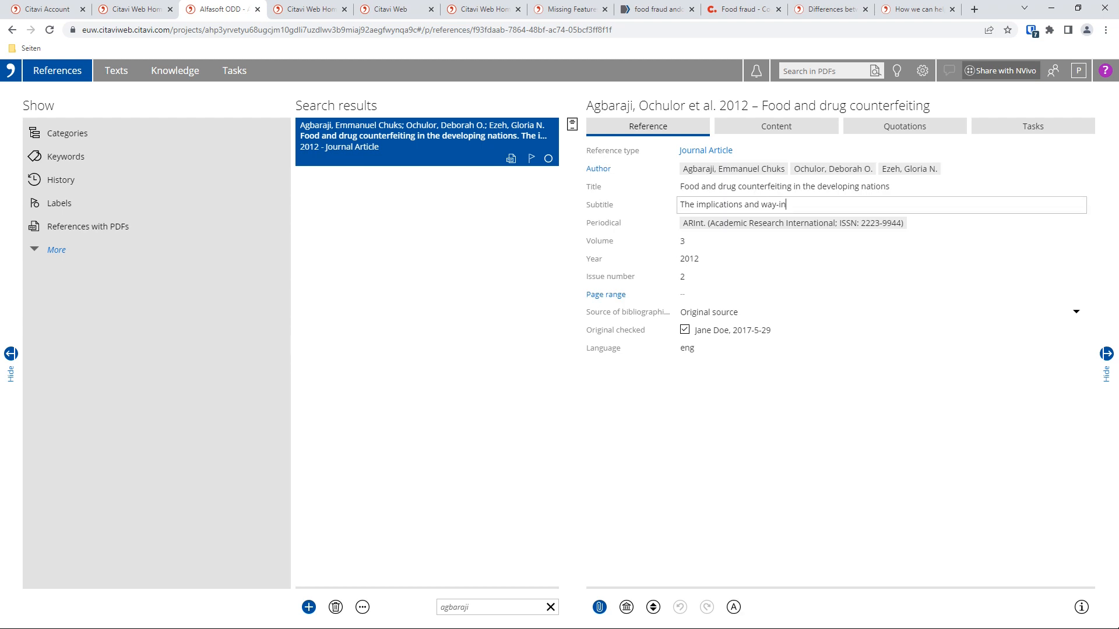
{"action": "key", "text": "BackSpace"}
{"action": "key", "text": "BackSpace"}
{"action": "type", "text": "out"}
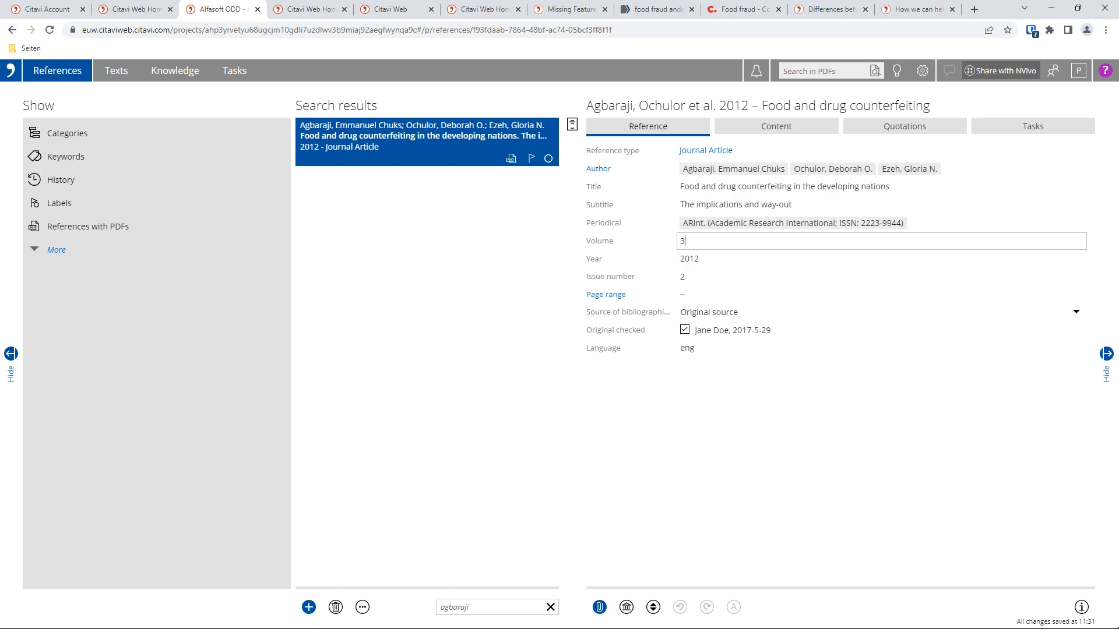
{"action": "left_click", "coordinate": [684, 241]}
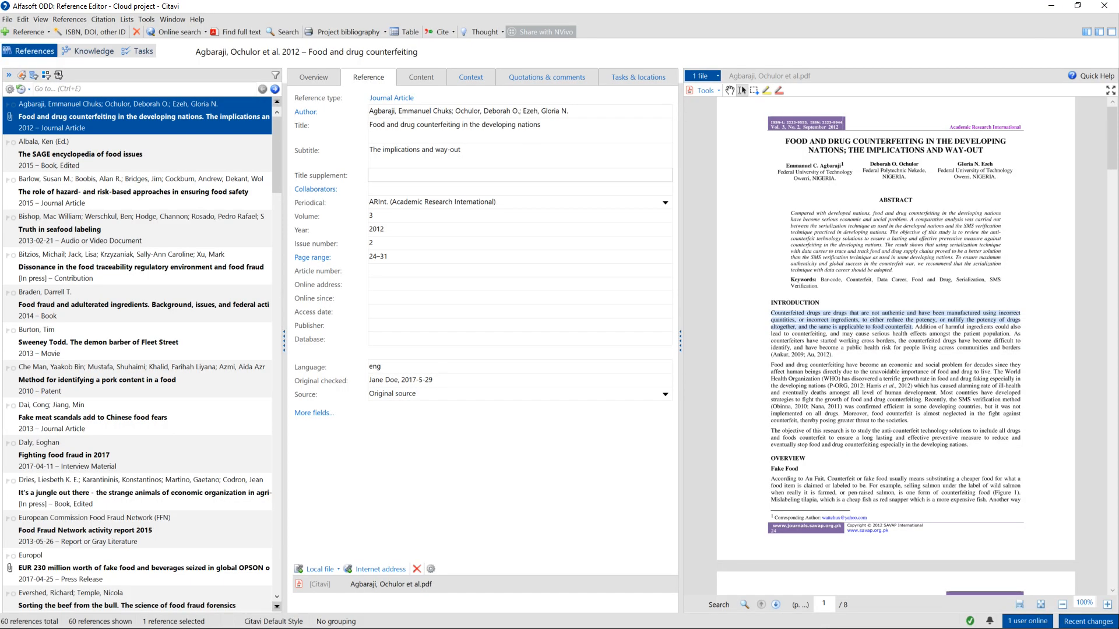
In desktop Citavi, check the article's subtitle and review the cloud project's team member invitation fields and available roles without inviting anyone.
{"action": "left_click", "coordinate": [461, 150]}
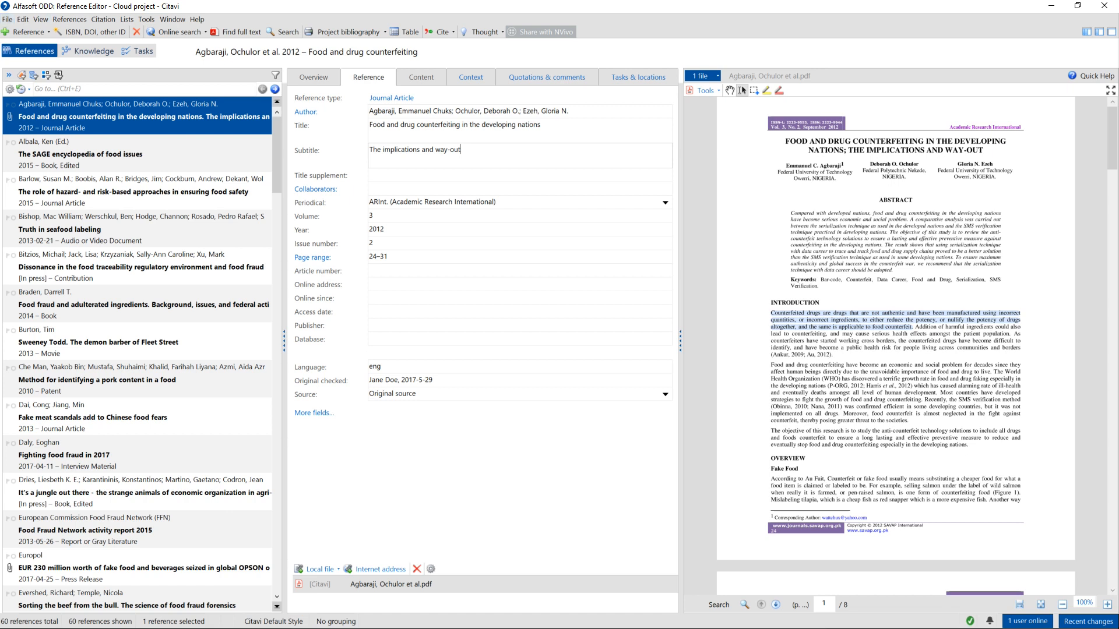
{"action": "left_click", "coordinate": [7, 20]}
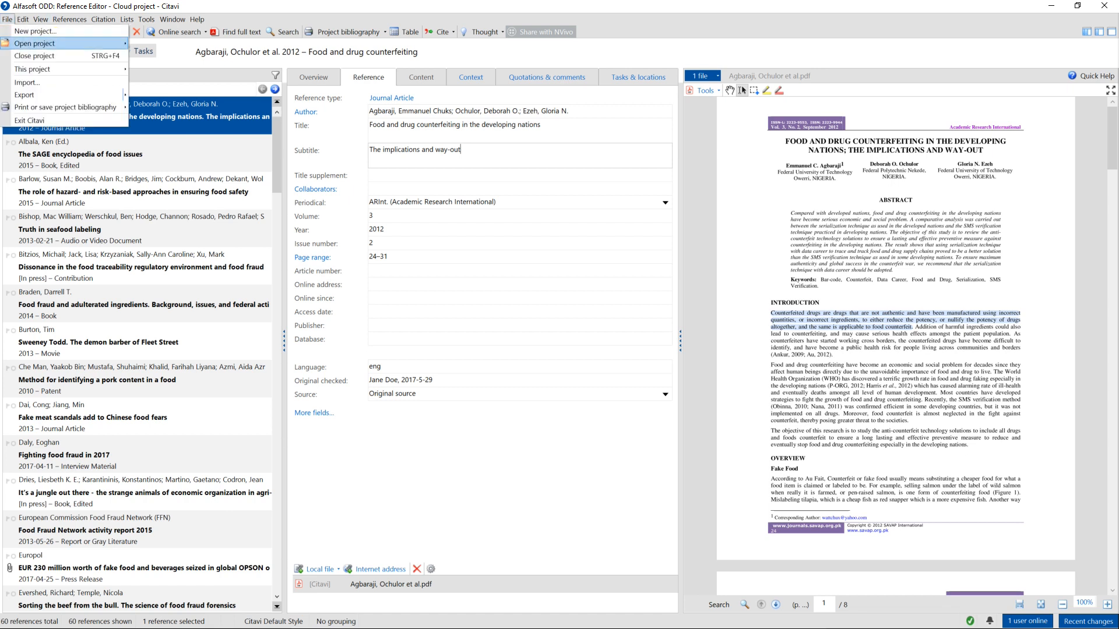
{"action": "mouse_move", "coordinate": [35, 68]}
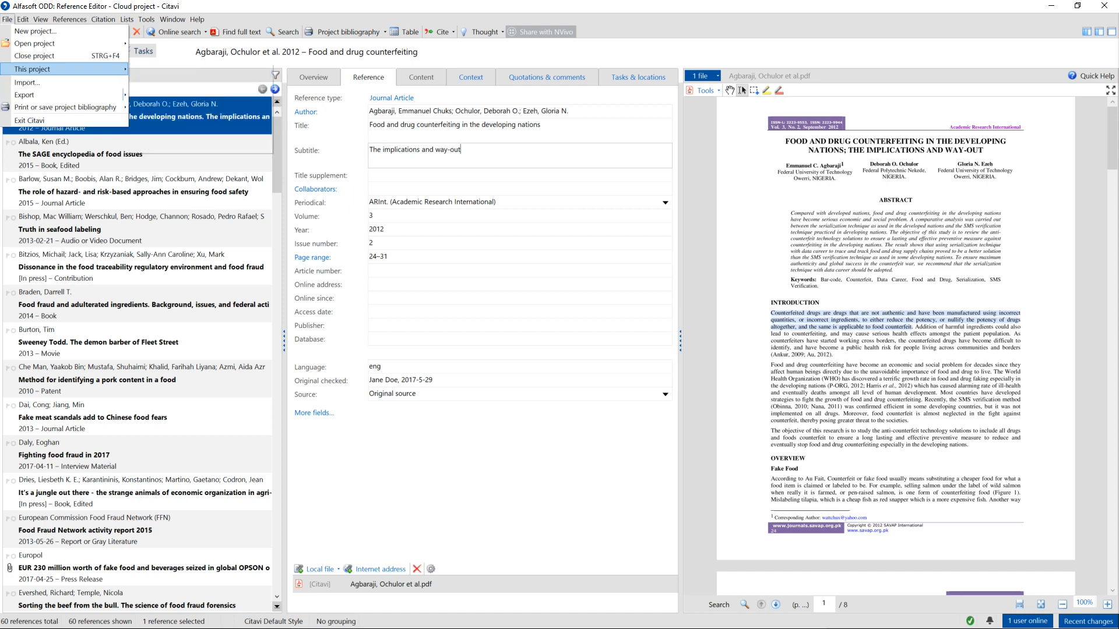
{"action": "left_click", "coordinate": [155, 70]}
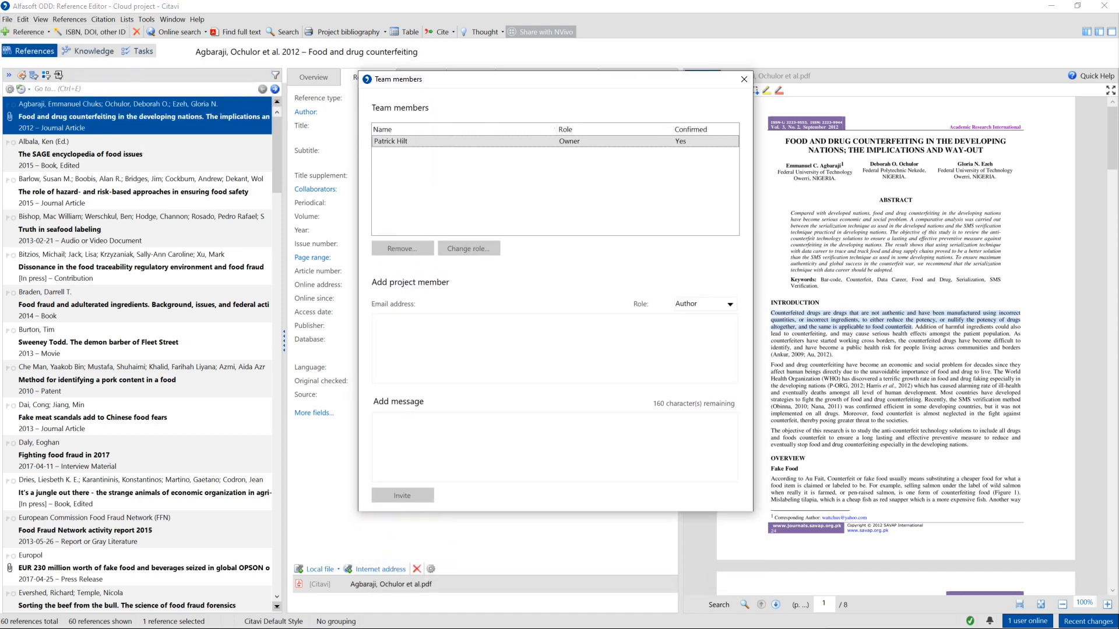
{"action": "left_click", "coordinate": [408, 326]}
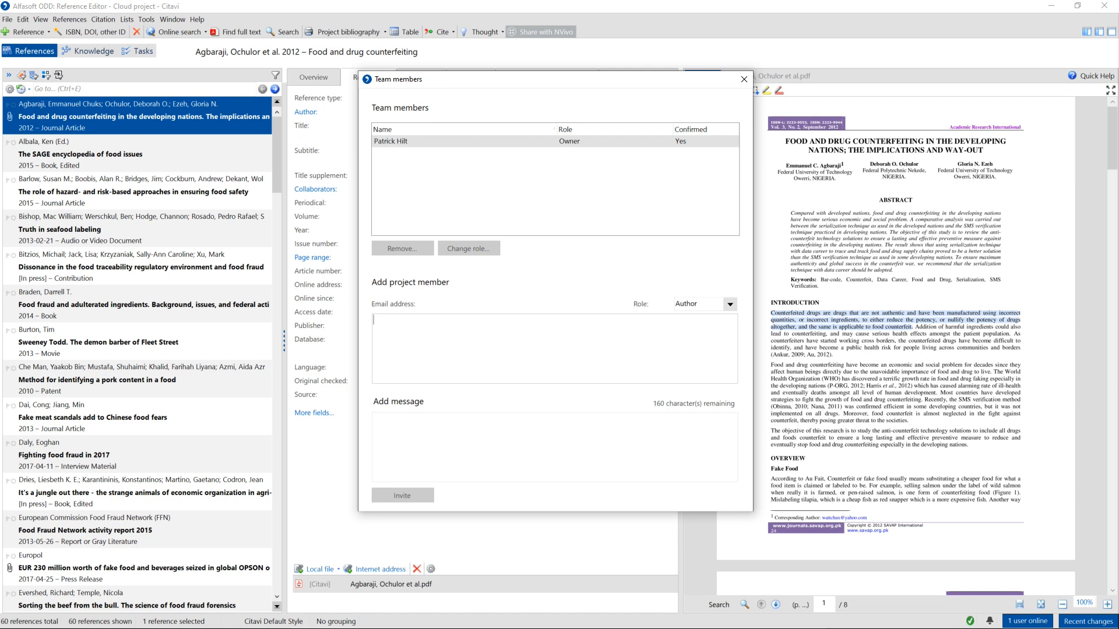
{"action": "left_click", "coordinate": [730, 304]}
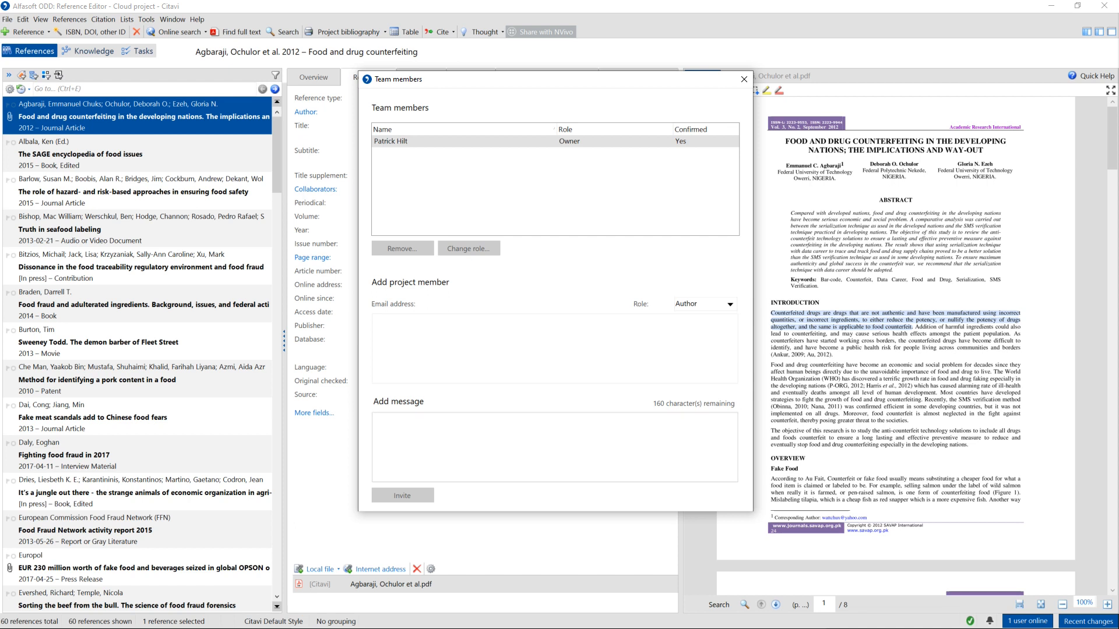
{"action": "left_click", "coordinate": [730, 304]}
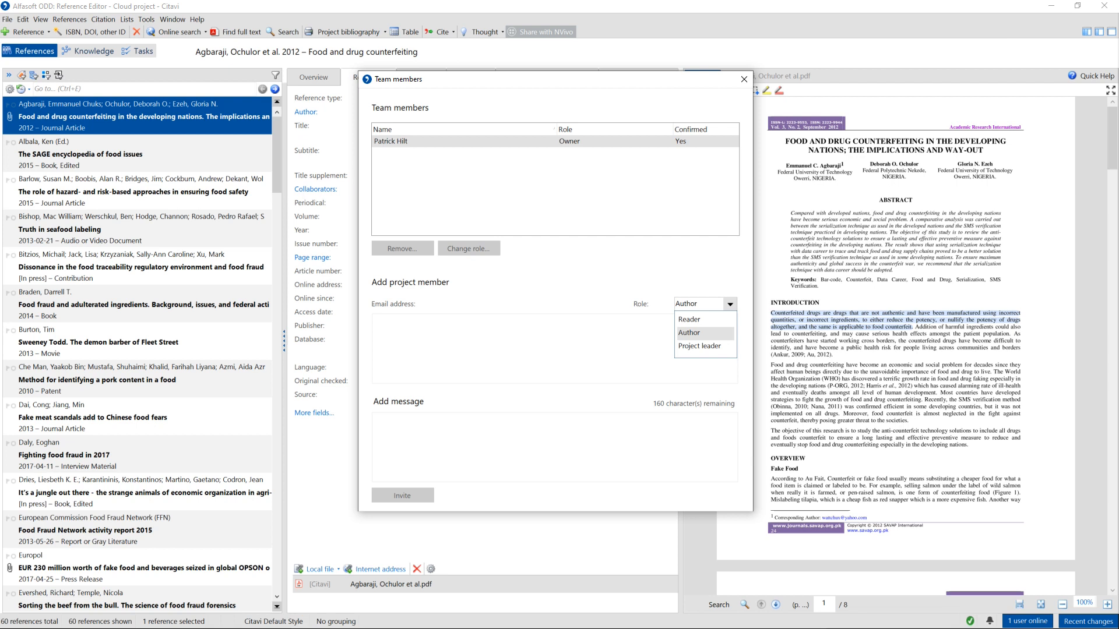
{"action": "left_click", "coordinate": [374, 320]}
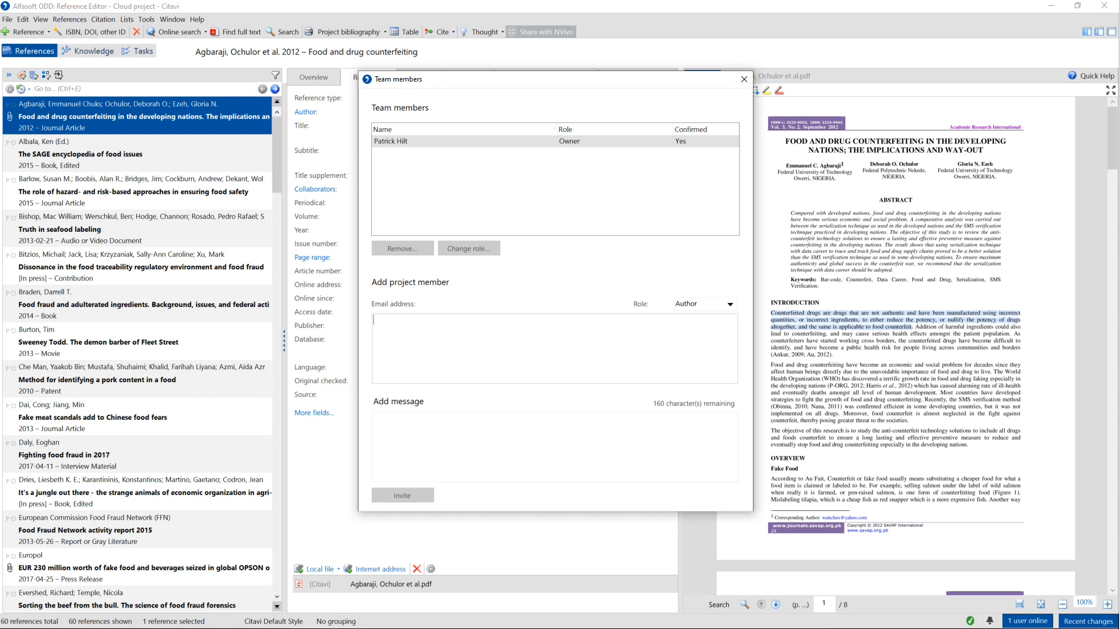
{"action": "left_click", "coordinate": [744, 79]}
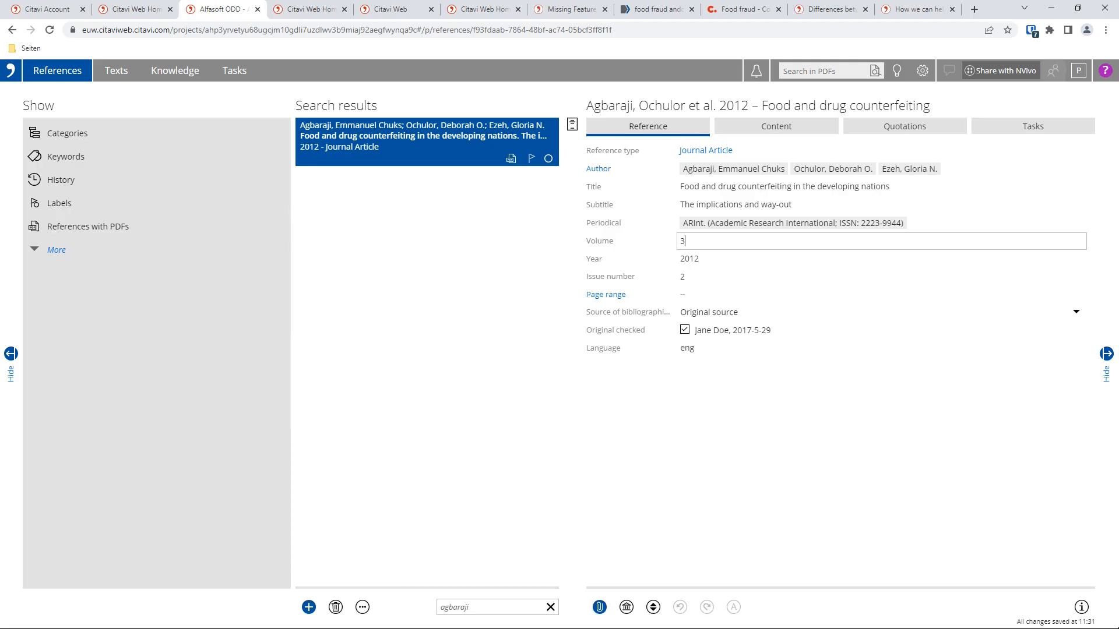
Review the Alfasoft ODD project's team options in Citavi Web and return to the article's reference details.
{"action": "left_click", "coordinate": [1054, 70]}
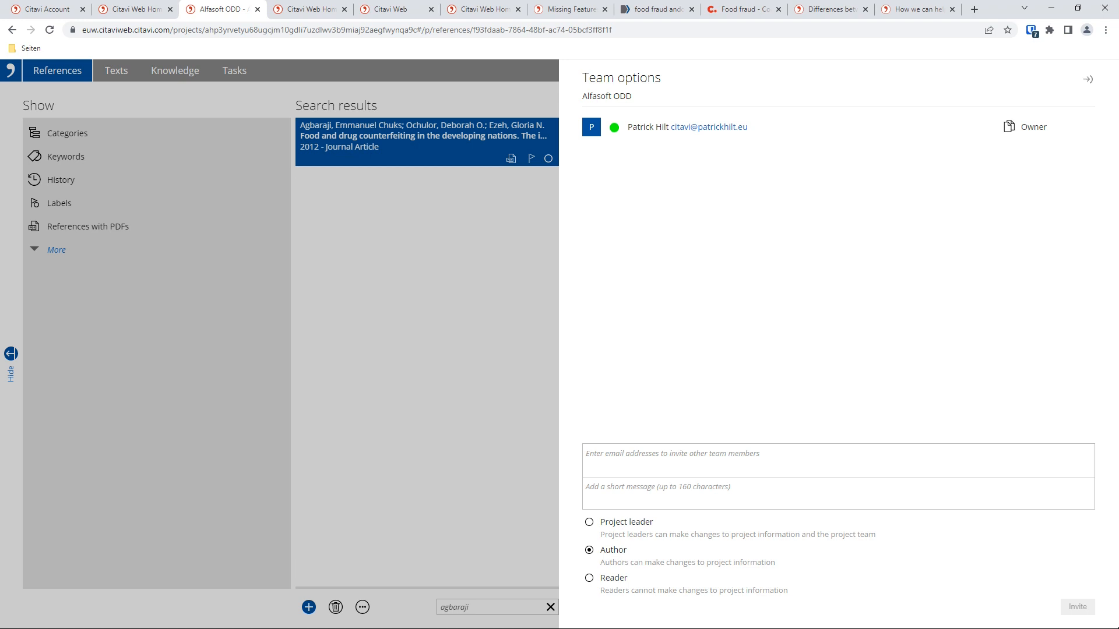
{"action": "left_click", "coordinate": [1087, 78]}
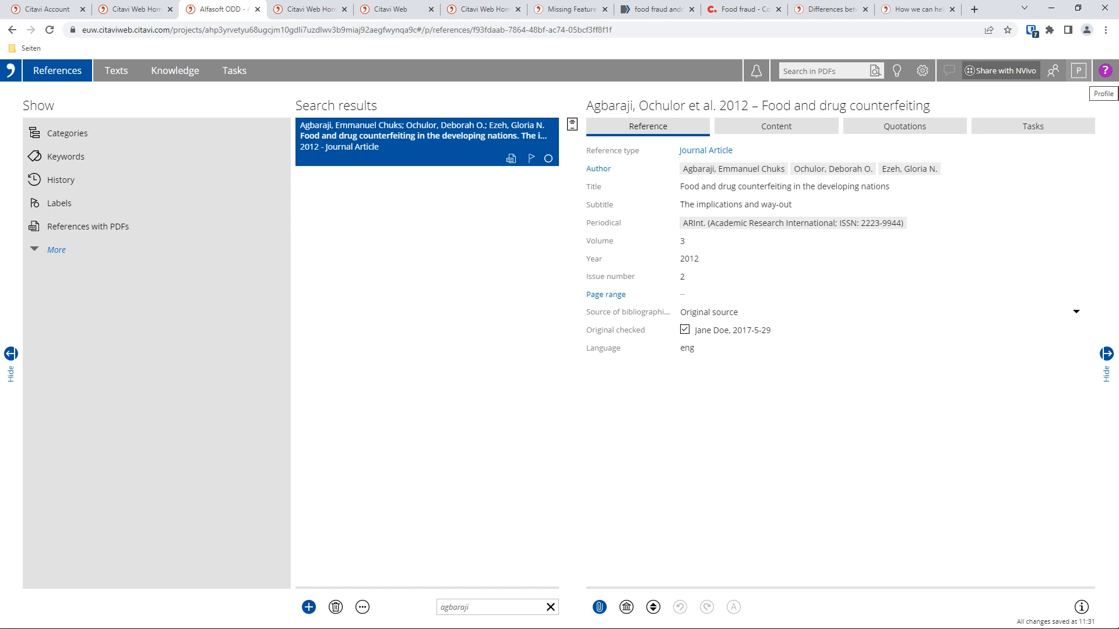
{"action": "left_click", "coordinate": [699, 294]}
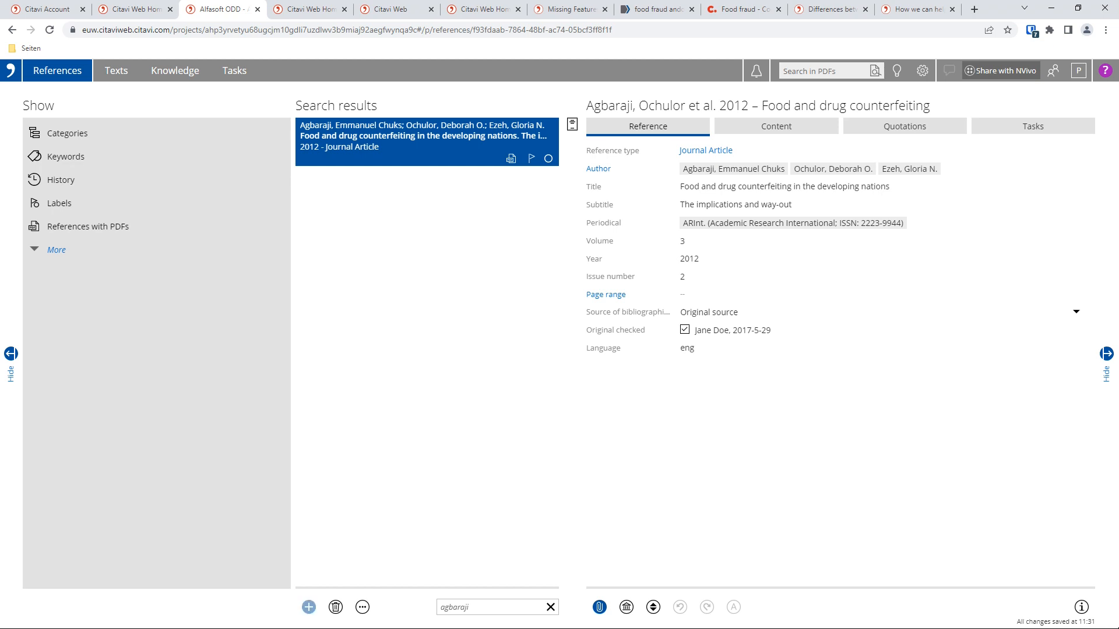
{"action": "left_click", "coordinate": [309, 607]}
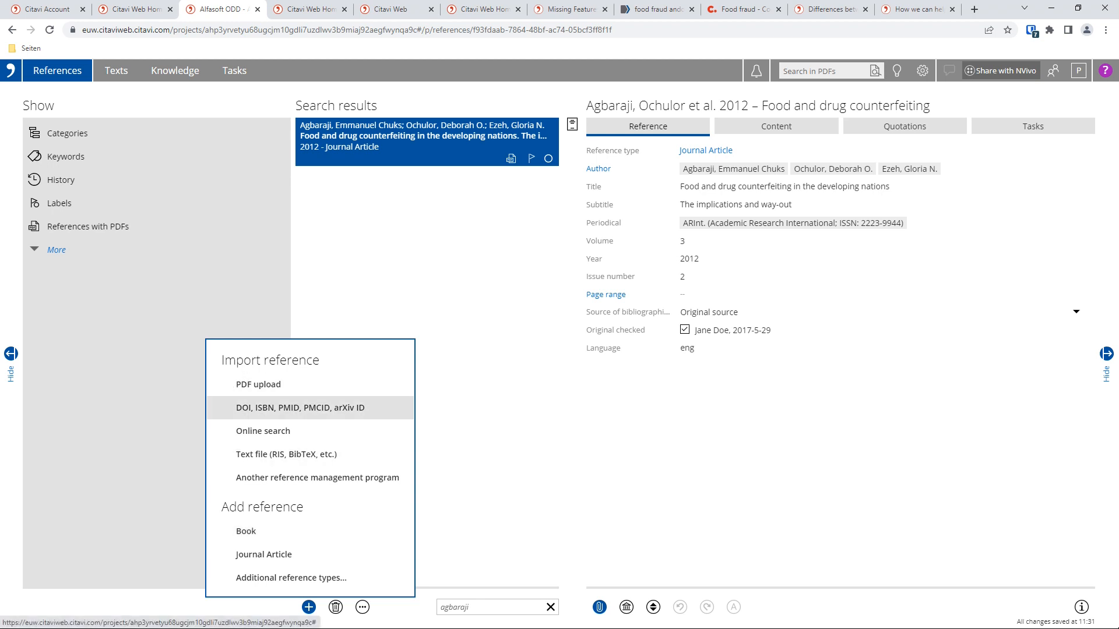
{"action": "left_click", "coordinate": [300, 408]}
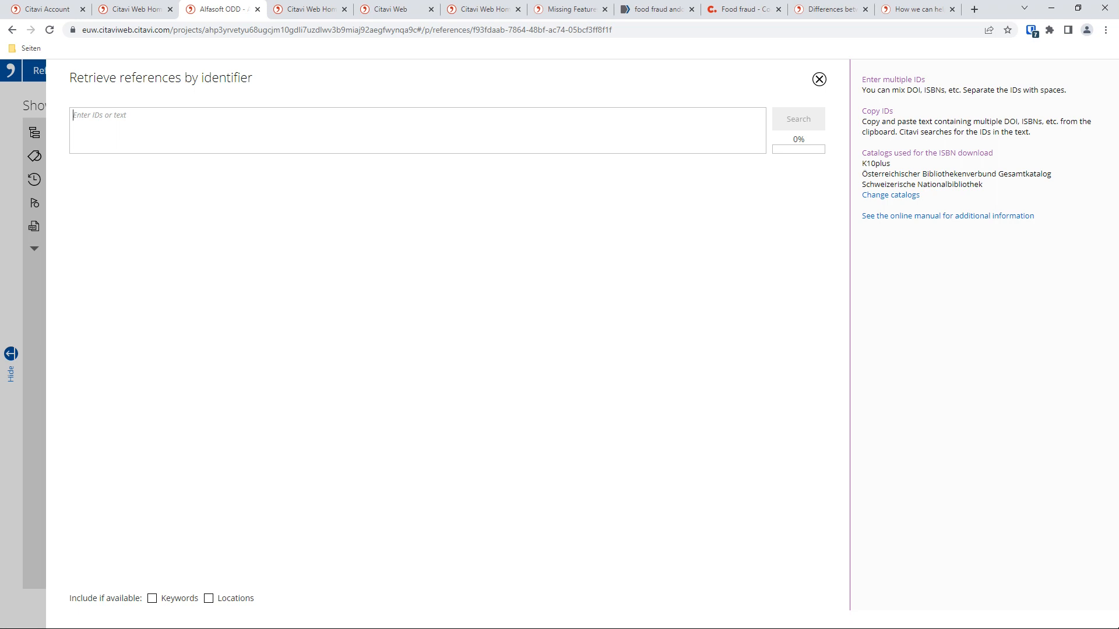
{"action": "type", "text": "97801410"}
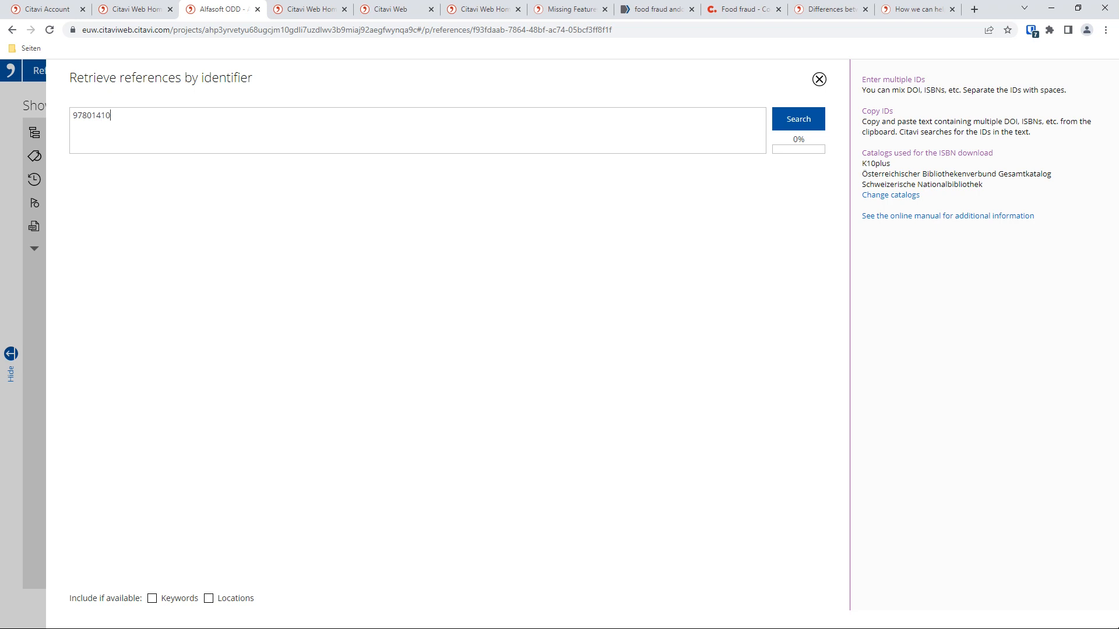
{"action": "type", "text": "47973"}
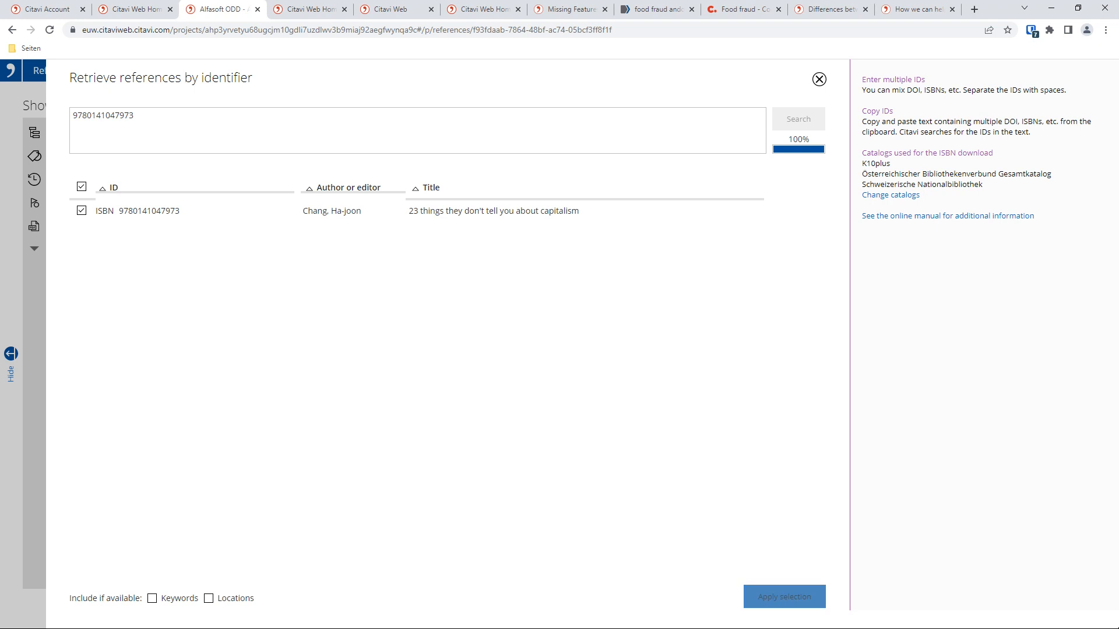
{"action": "left_click", "coordinate": [784, 597]}
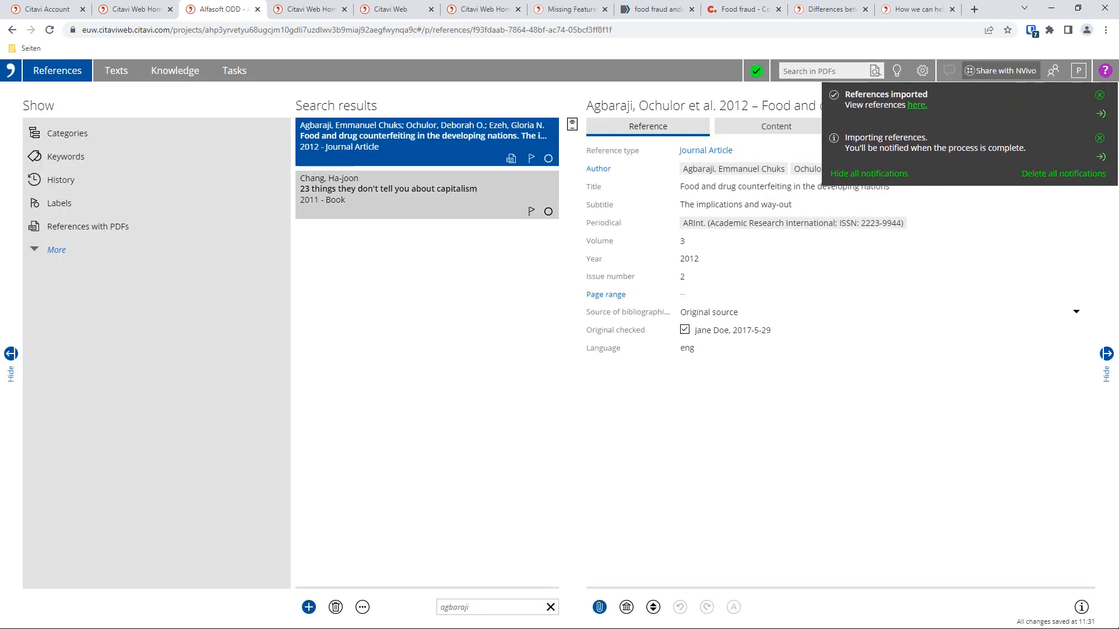
{"action": "left_click", "coordinate": [427, 195]}
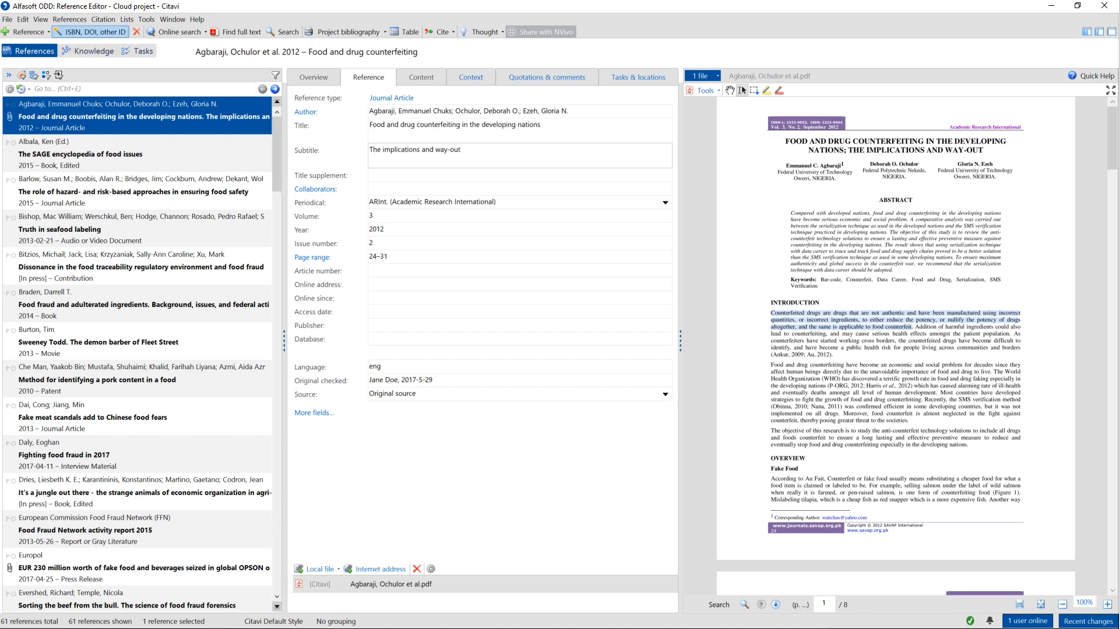
{"action": "left_click", "coordinate": [90, 31]}
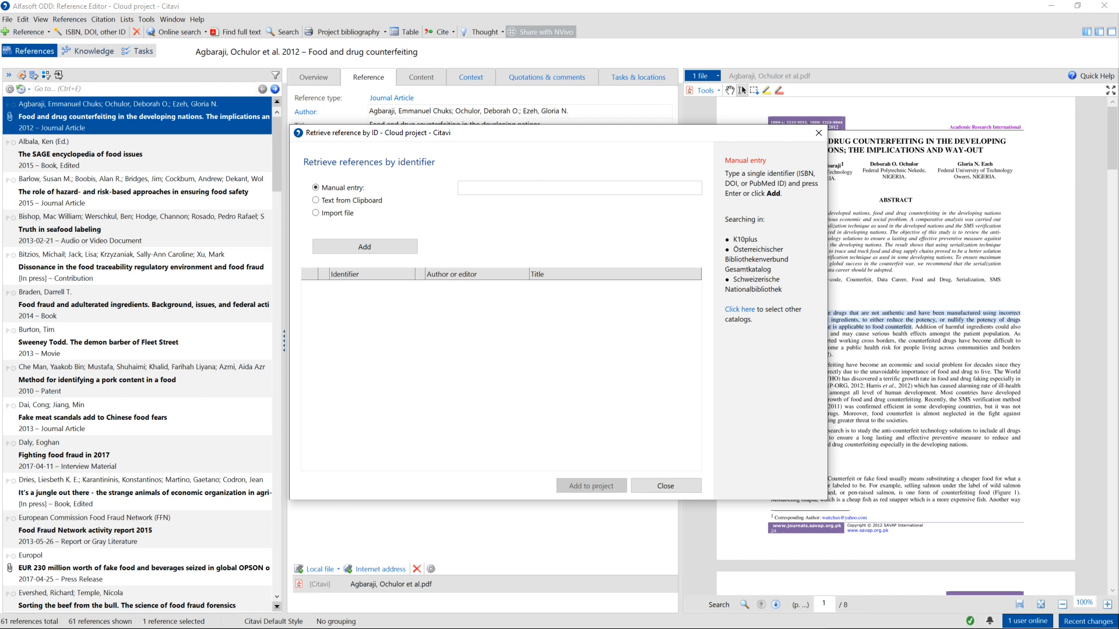
{"action": "type", "text": "9781433832161"}
{"action": "key", "text": "Return"}
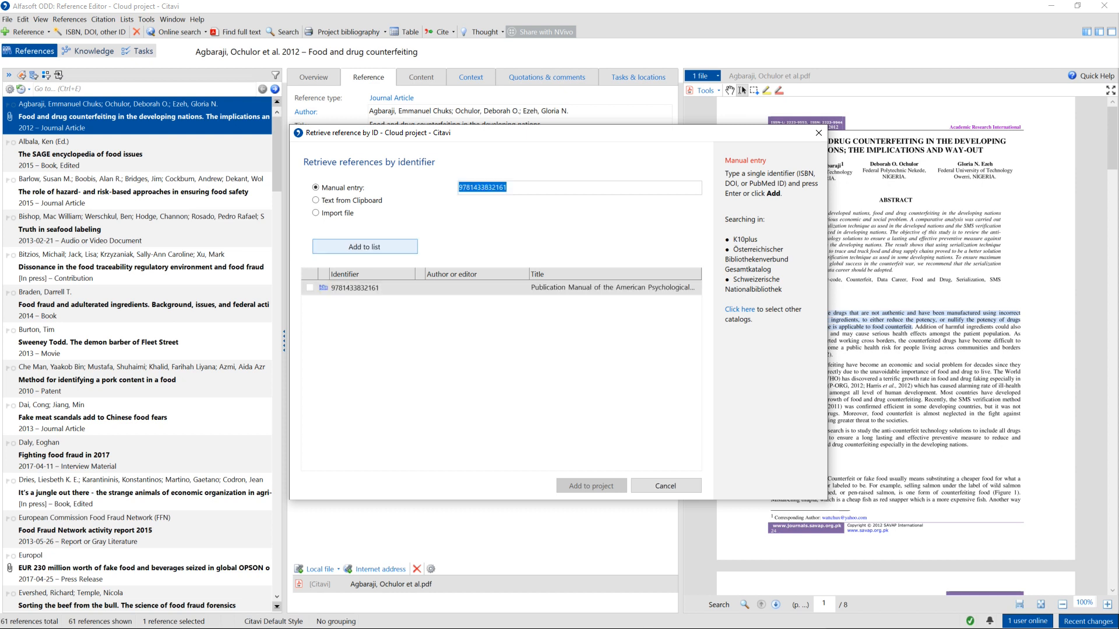
{"action": "left_click", "coordinate": [591, 486]}
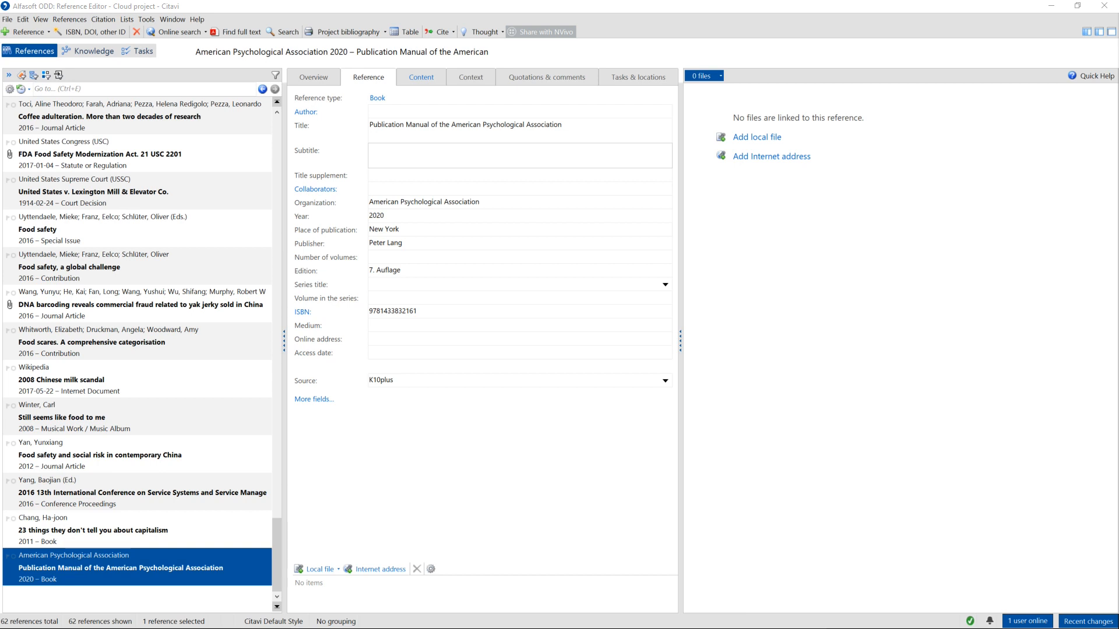
Import "Fatal pulmonary embolism.pdf" from the Desktop PDF folder into the project's reference list, and move the file window out of view.
{"action": "left_click_drag", "start_coordinate": [0, 443], "coordinate": [873, 176]}
{"action": "left_click", "coordinate": [691, 297]}
{"action": "left_click_drag", "start_coordinate": [690, 296], "coordinate": [121, 323]}
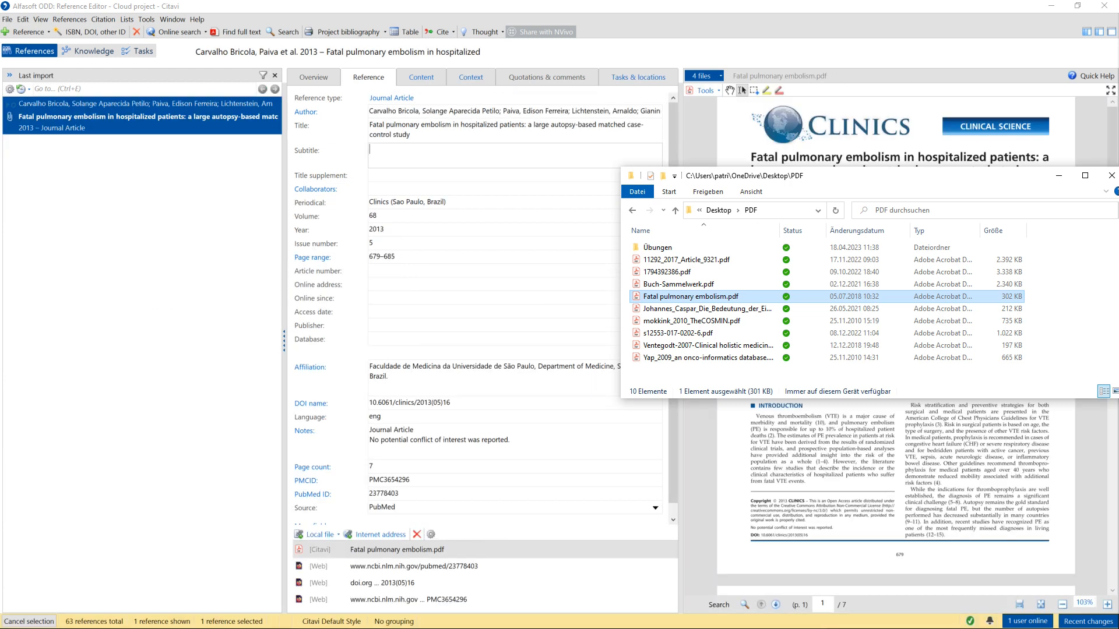
{"action": "left_click_drag", "start_coordinate": [867, 175], "coordinate": [0, 311]}
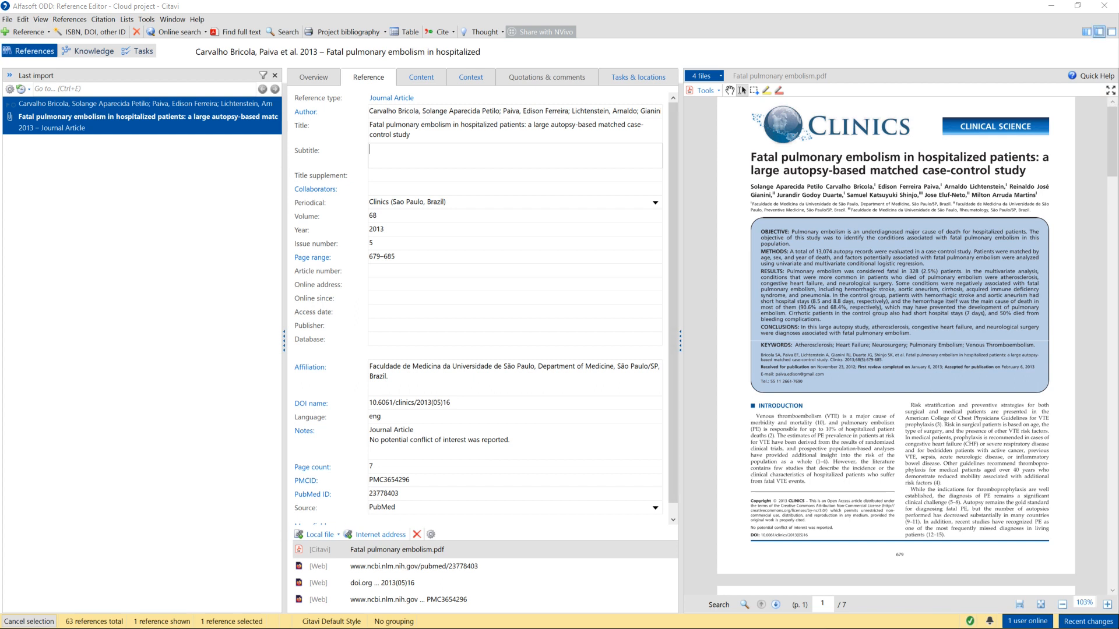
Enlarge the PDF preview to examine the DOI line on the article's first page, and restore all panes.
{"action": "left_click", "coordinate": [1100, 32]}
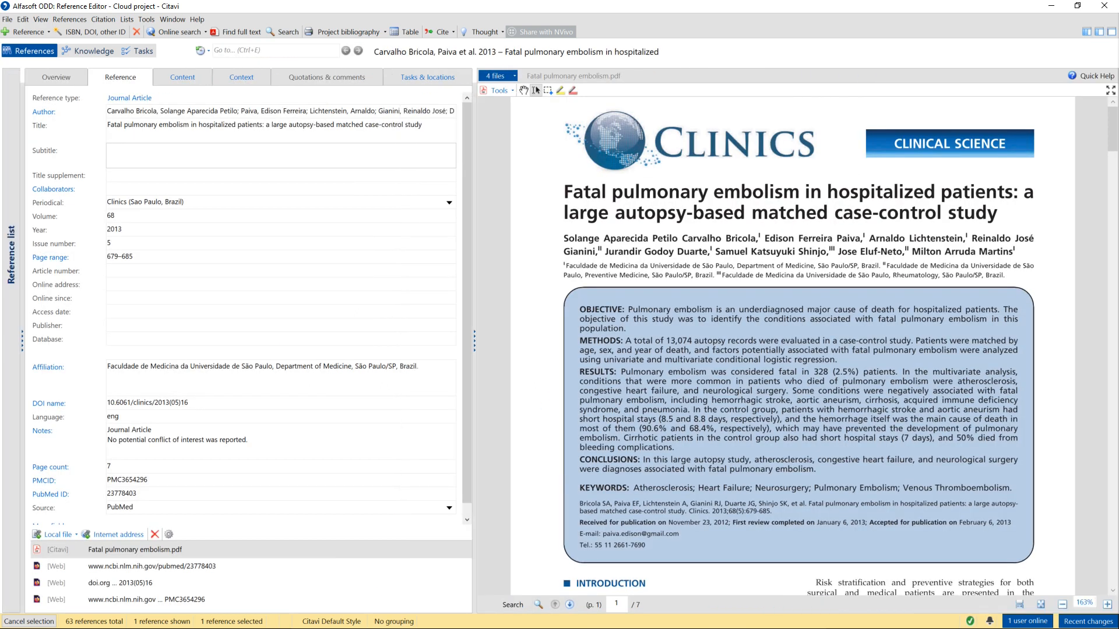
{"action": "scroll", "coordinate": [798, 346], "scroll_direction": "down", "scroll_amount": 5}
{"action": "scroll", "coordinate": [798, 346], "scroll_direction": "down", "scroll_amount": 1}
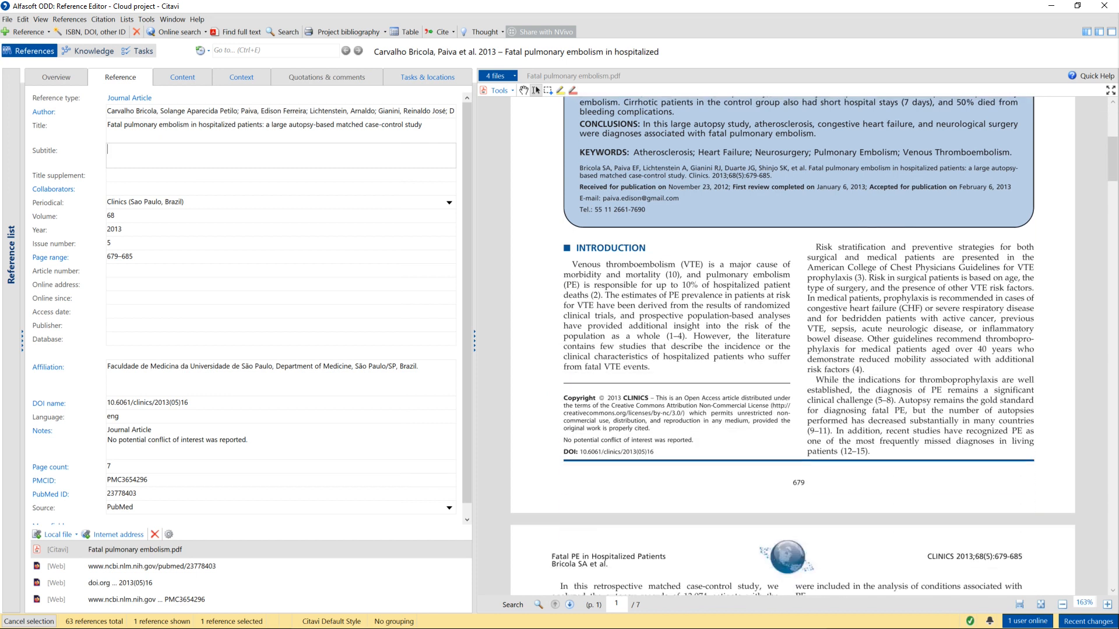
{"action": "left_click_drag", "start_coordinate": [655, 452], "coordinate": [562, 452]}
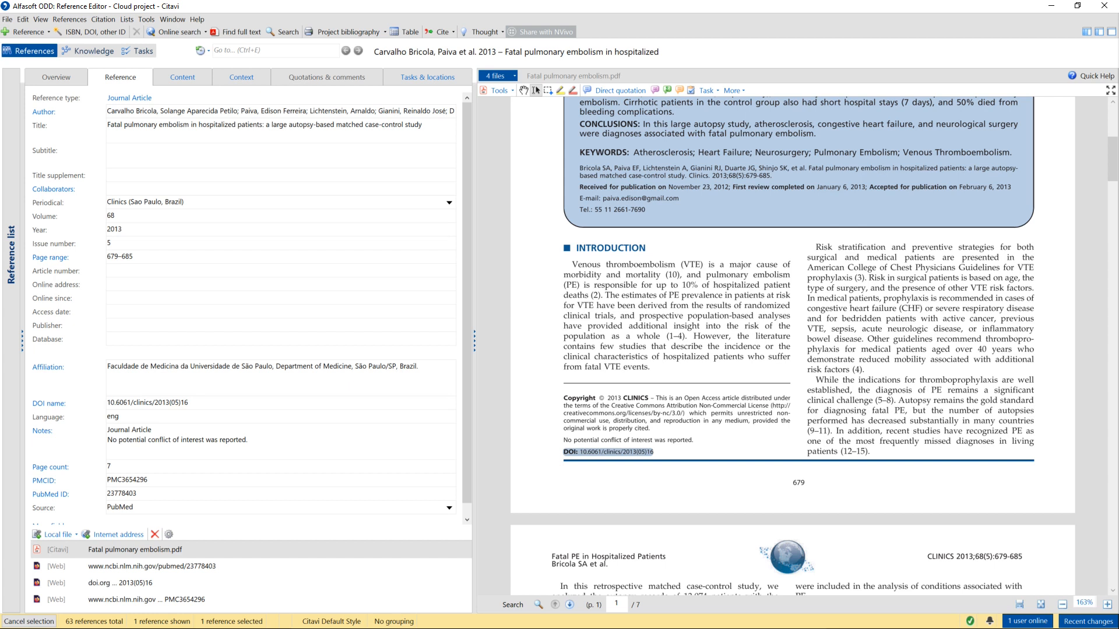
{"action": "scroll", "coordinate": [793, 346], "scroll_direction": "up", "scroll_amount": 6}
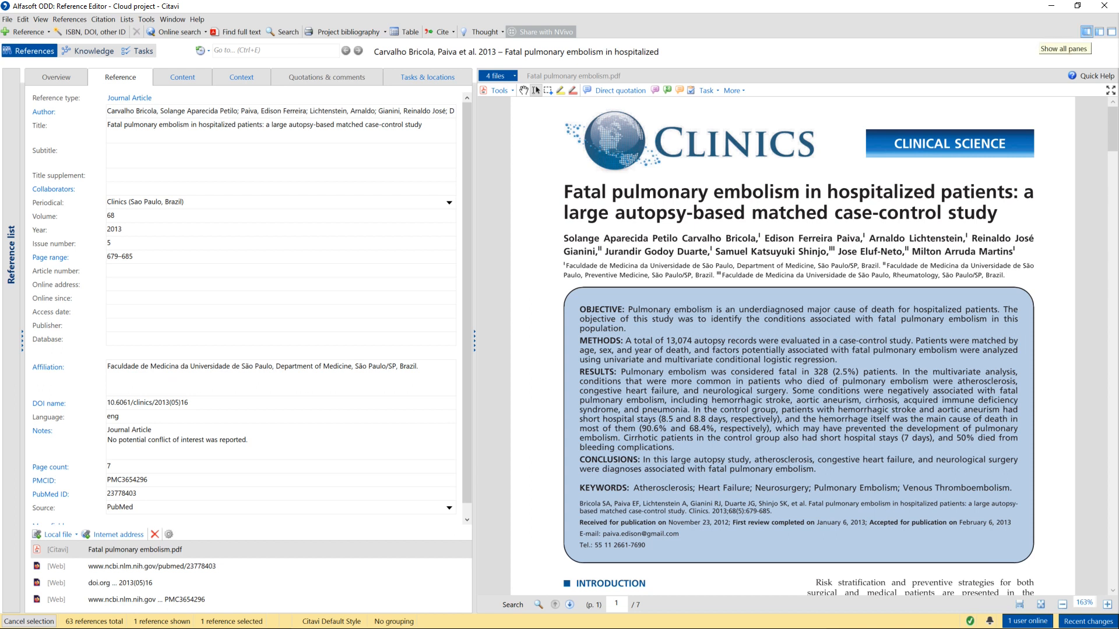
{"action": "left_click", "coordinate": [1086, 31]}
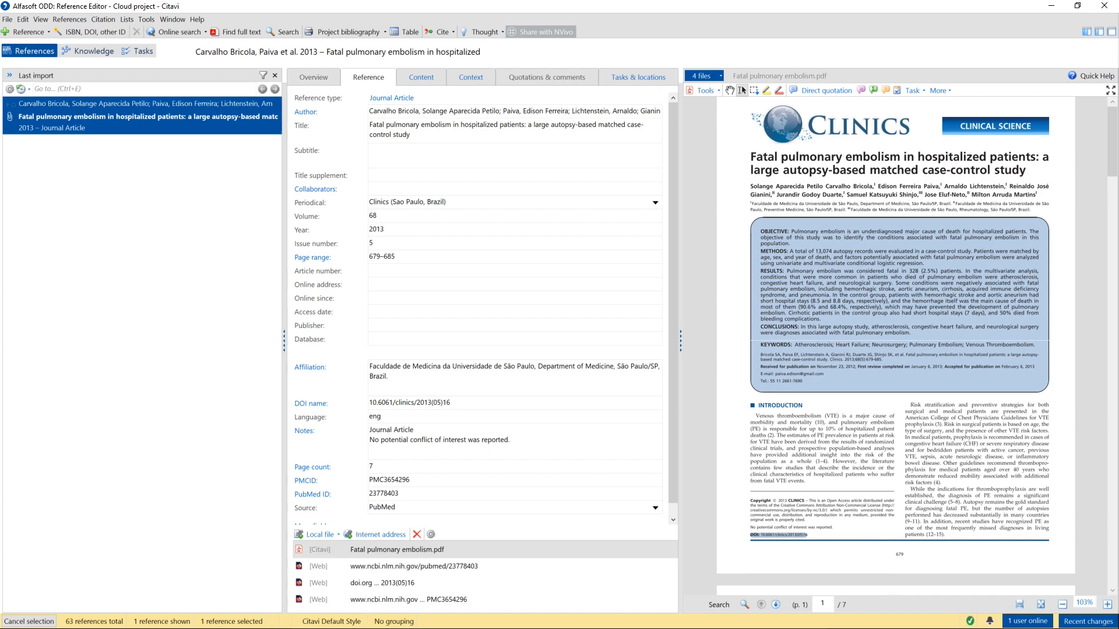
Switch to Citavi Web, import "mokkink_2010_TheCOSMIN.pdf" through PDF upload, and open the imported article's reference details.
{"action": "key", "text": "alt+Tab"}
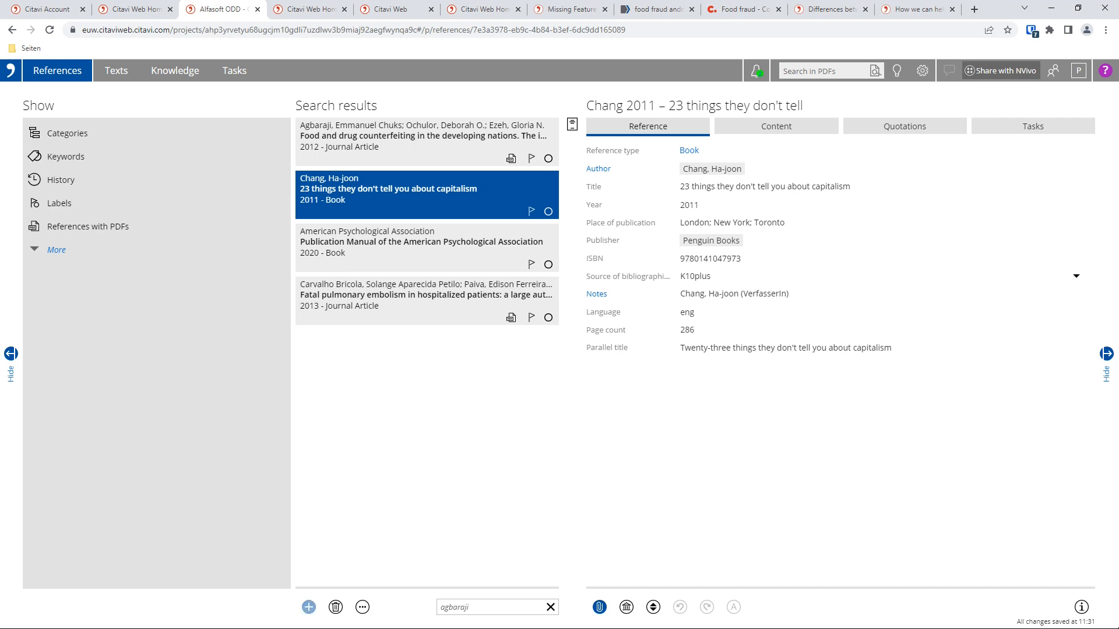
{"action": "left_click", "coordinate": [308, 607]}
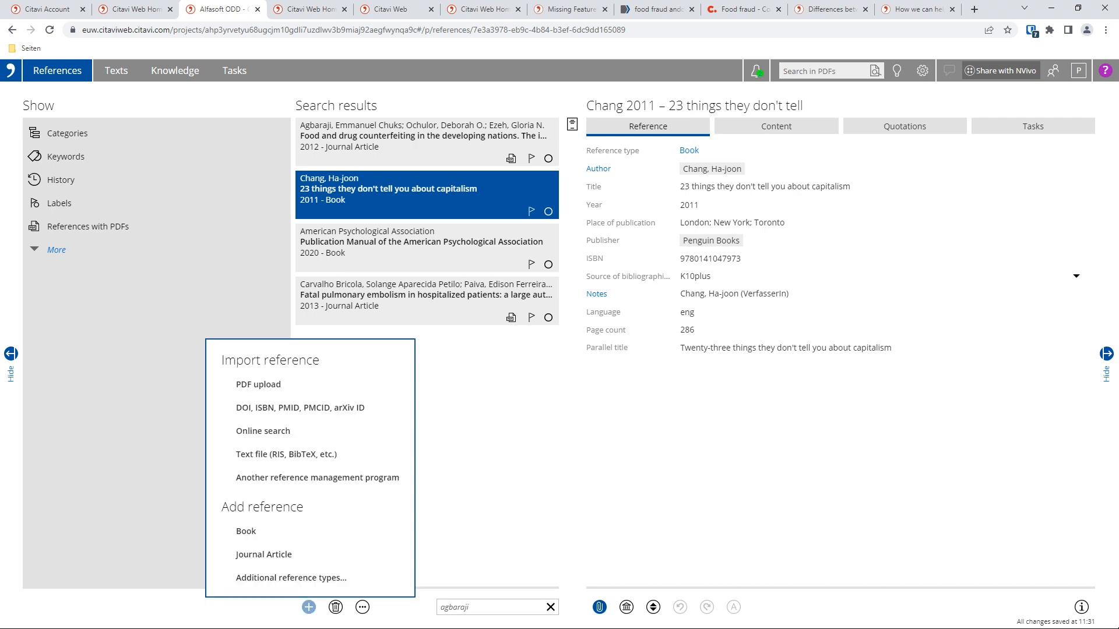
{"action": "left_click", "coordinate": [258, 385]}
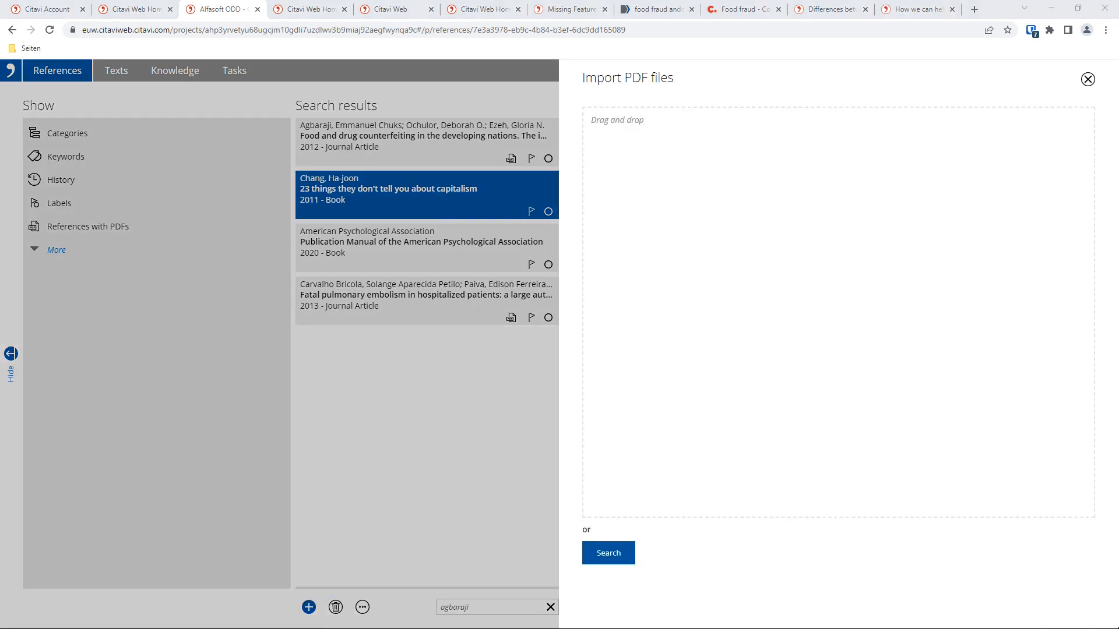
{"action": "left_click_drag", "start_coordinate": [249, 231], "coordinate": [320, 193]}
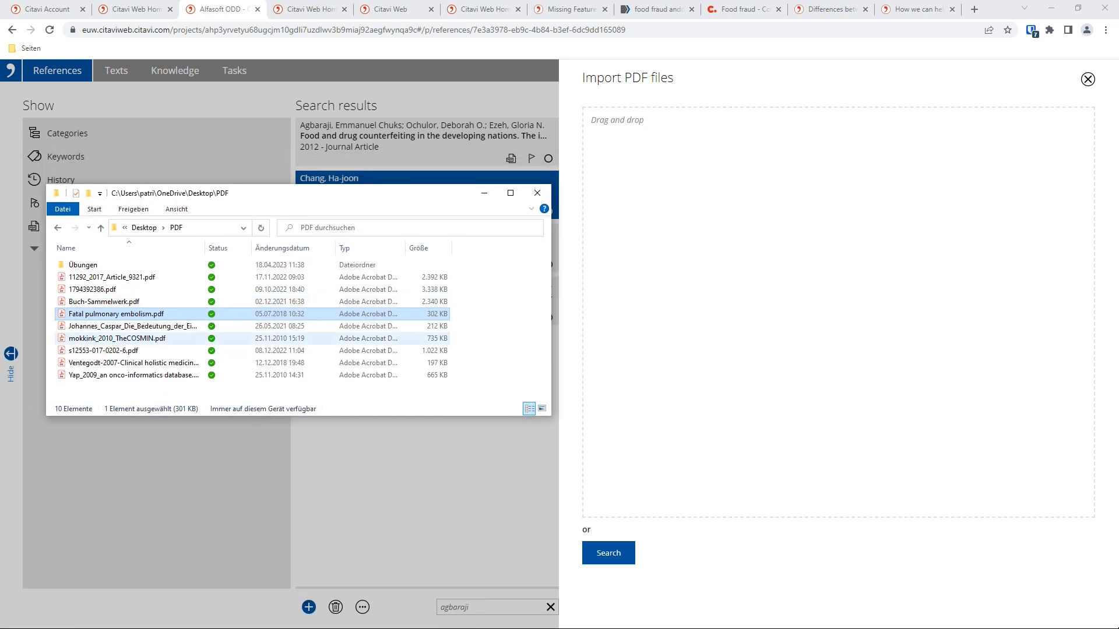
{"action": "left_click", "coordinate": [117, 338]}
{"action": "left_click_drag", "start_coordinate": [116, 338], "coordinate": [689, 183]}
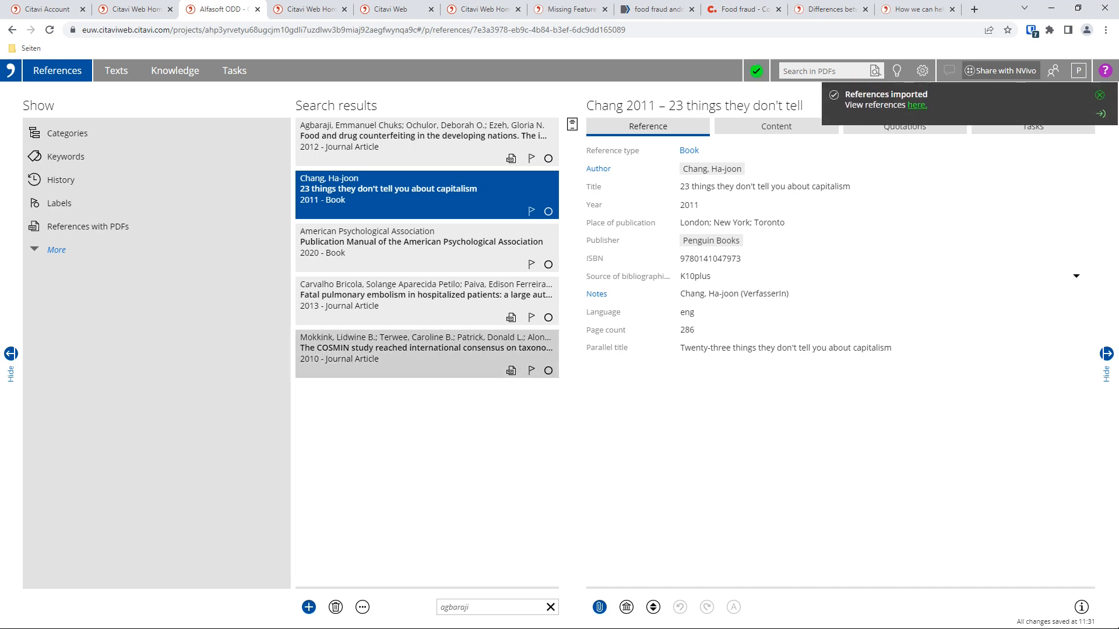
{"action": "left_click", "coordinate": [426, 352]}
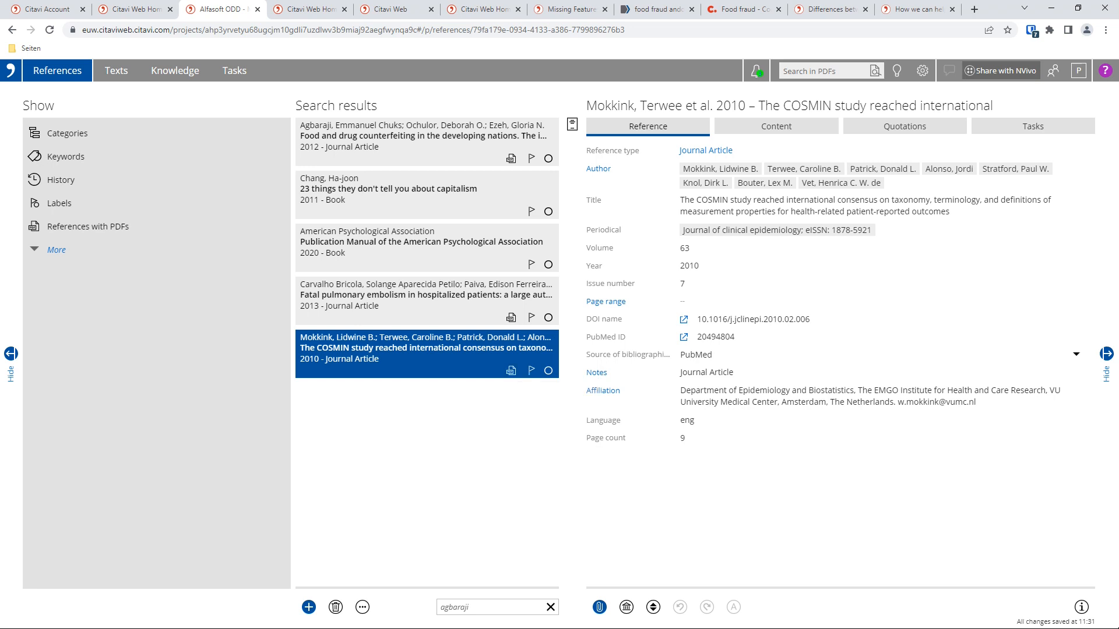
Review the PDF upload options in Citavi Web and close them without importing a file.
{"action": "left_click", "coordinate": [309, 607]}
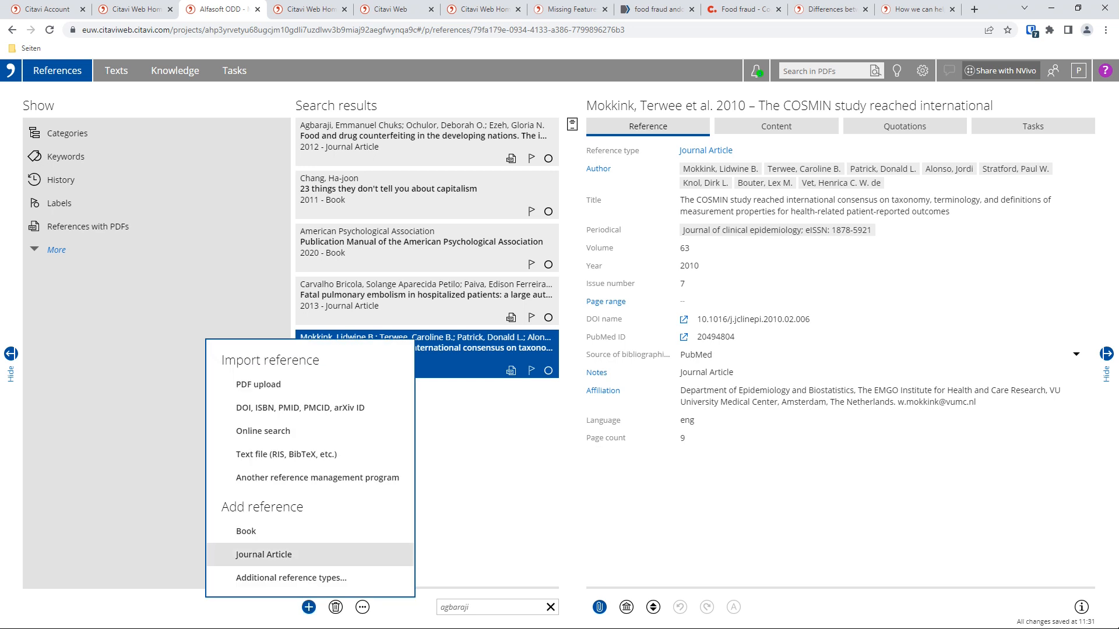
{"action": "left_click", "coordinate": [258, 385]}
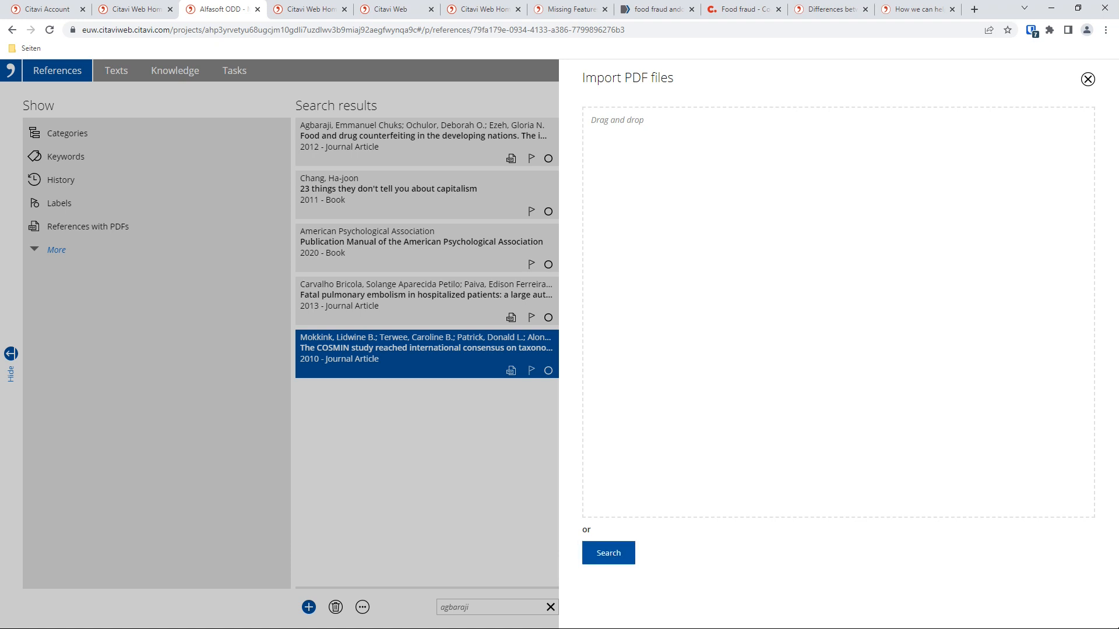
{"action": "left_click", "coordinate": [1088, 79]}
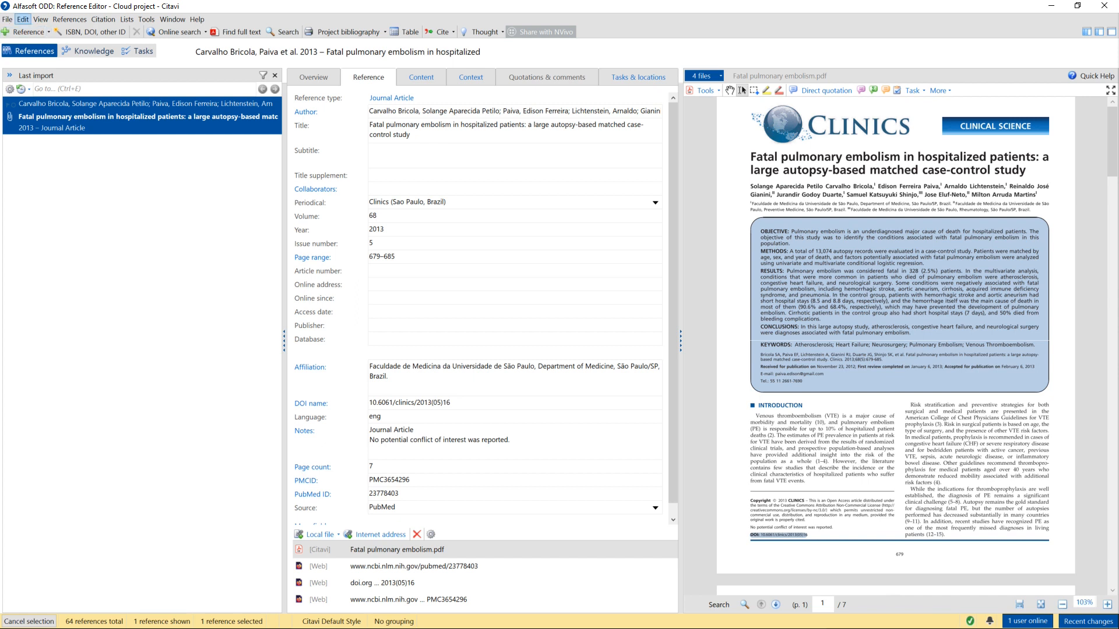
In desktop Citavi, review the single-file and folder source options for importing PDF files, and leave without importing.
{"action": "left_click", "coordinate": [7, 19]}
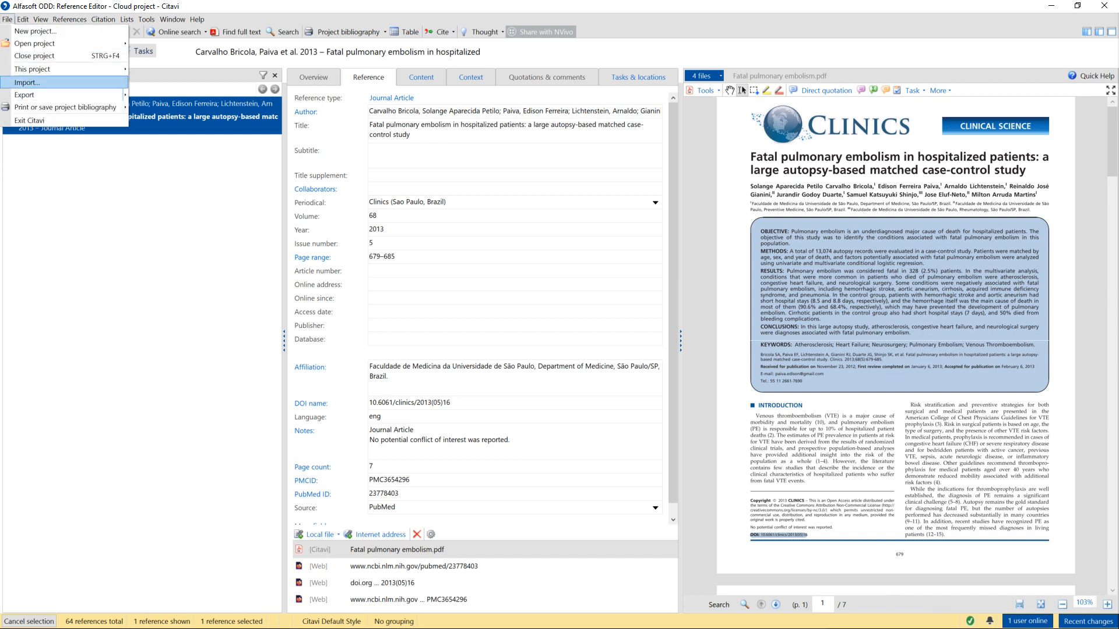
{"action": "key", "text": "Escape"}
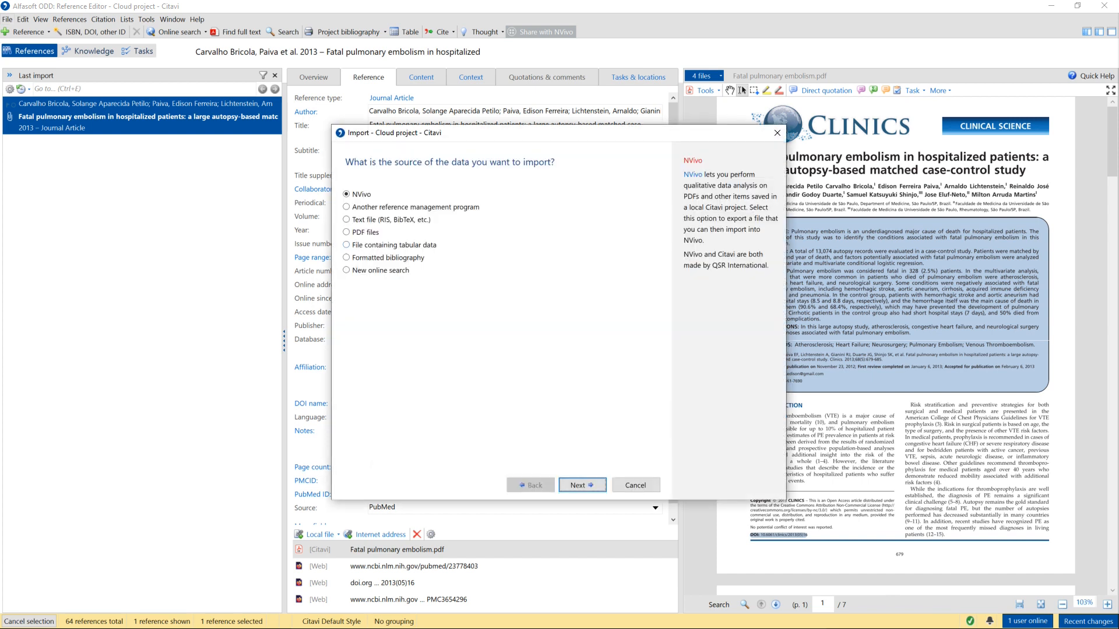
{"action": "left_click", "coordinate": [346, 232]}
{"action": "left_click", "coordinate": [582, 485]}
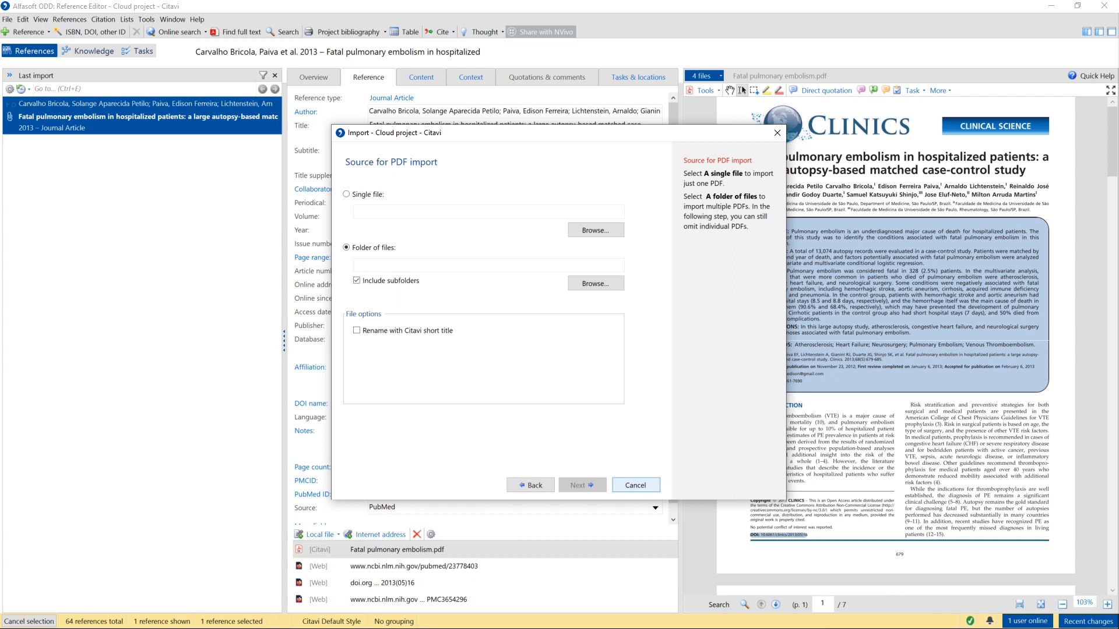
{"action": "left_click", "coordinate": [635, 485]}
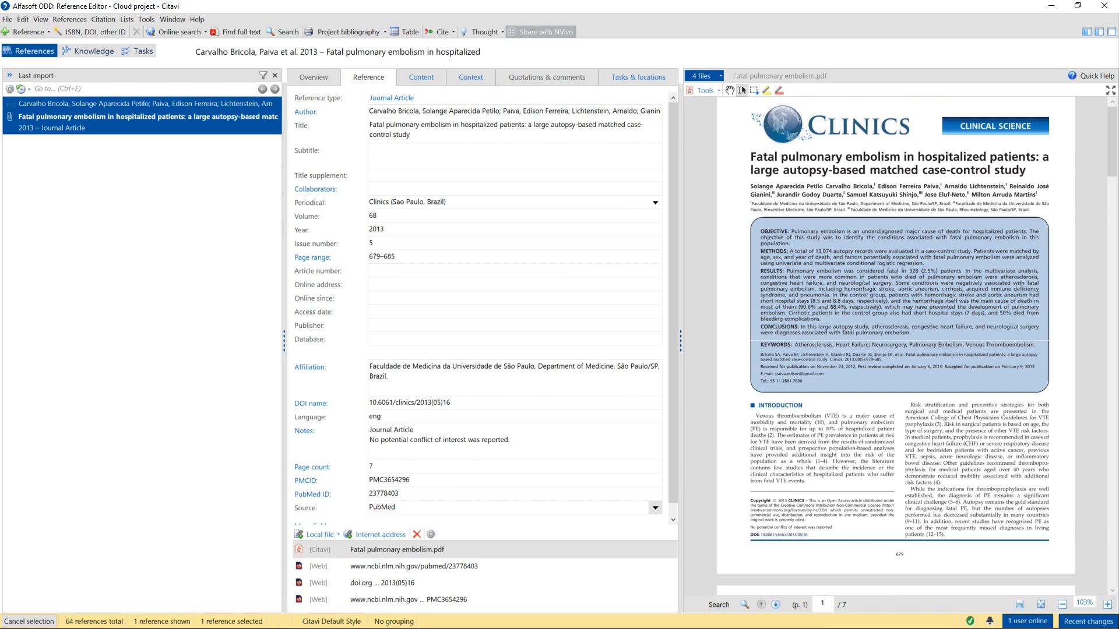
Select the DOI line in the PDF preview, and review the online search and its database or catalog options without searching.
{"action": "left_click_drag", "start_coordinate": [761, 535], "coordinate": [807, 535]}
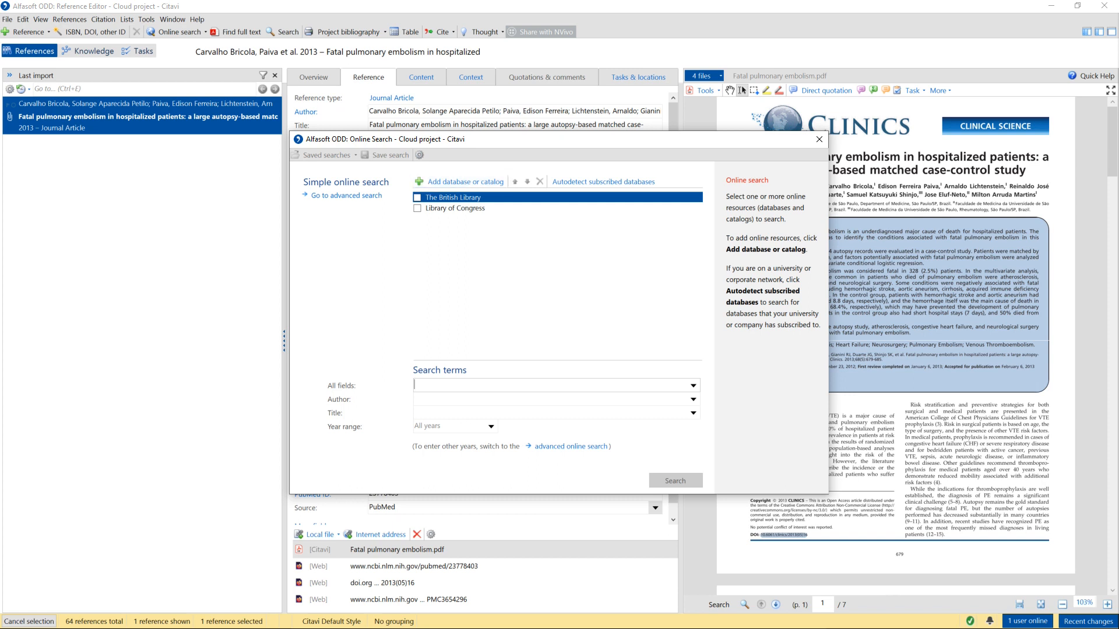
{"action": "left_click", "coordinate": [460, 182]}
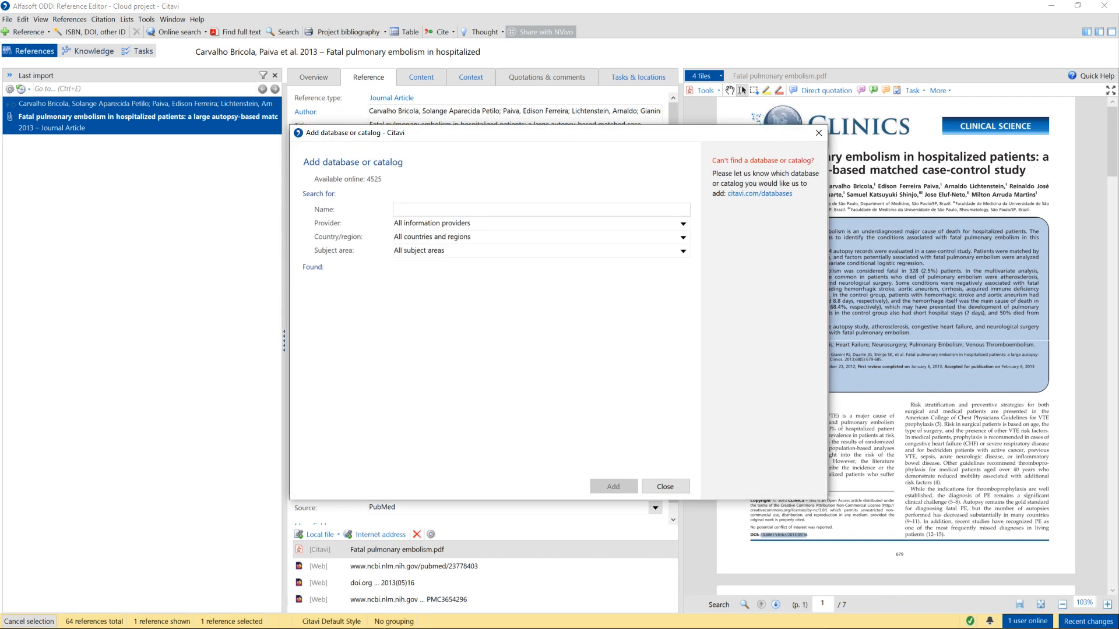
{"action": "left_click", "coordinate": [819, 133]}
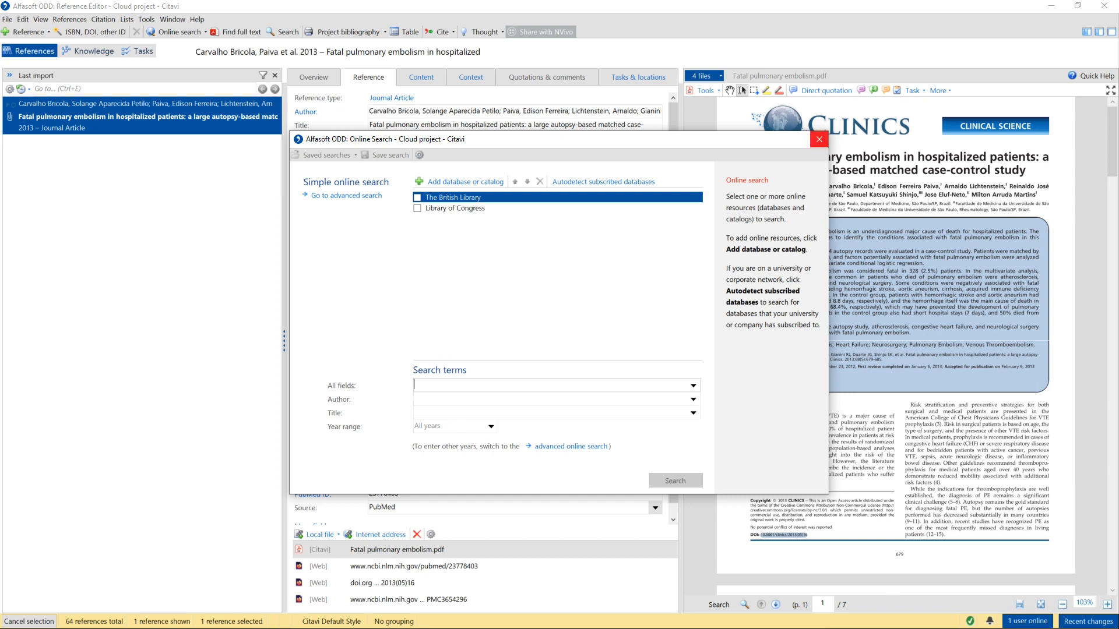
{"action": "left_click", "coordinate": [819, 139]}
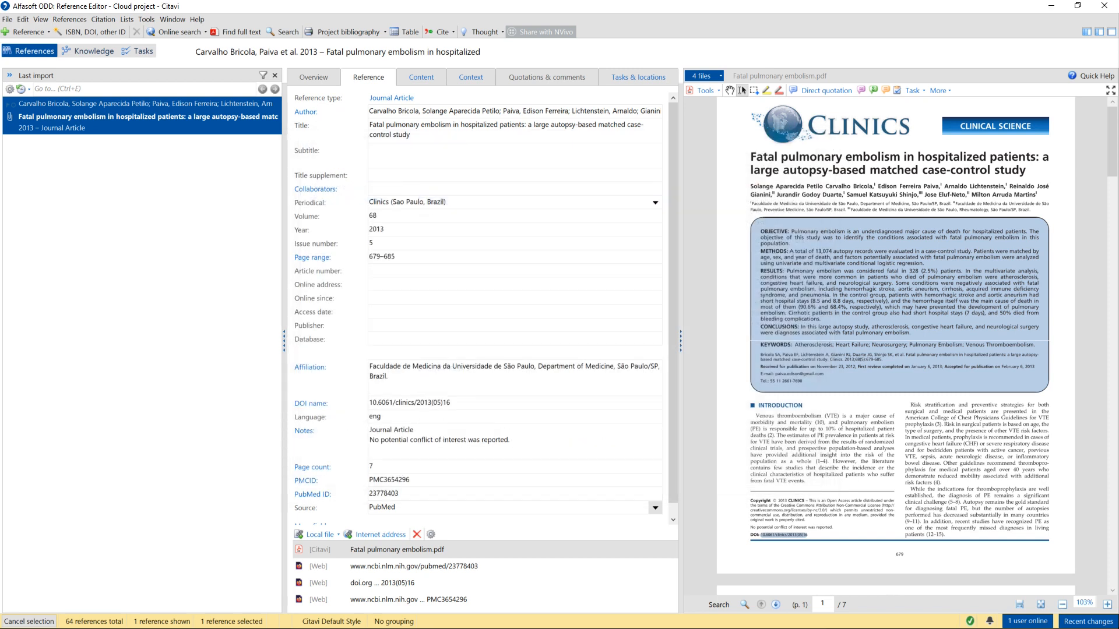
Switch to Citavi Web, review the online search form for importing references, and close it without searching.
{"action": "key", "text": "alt+Tab"}
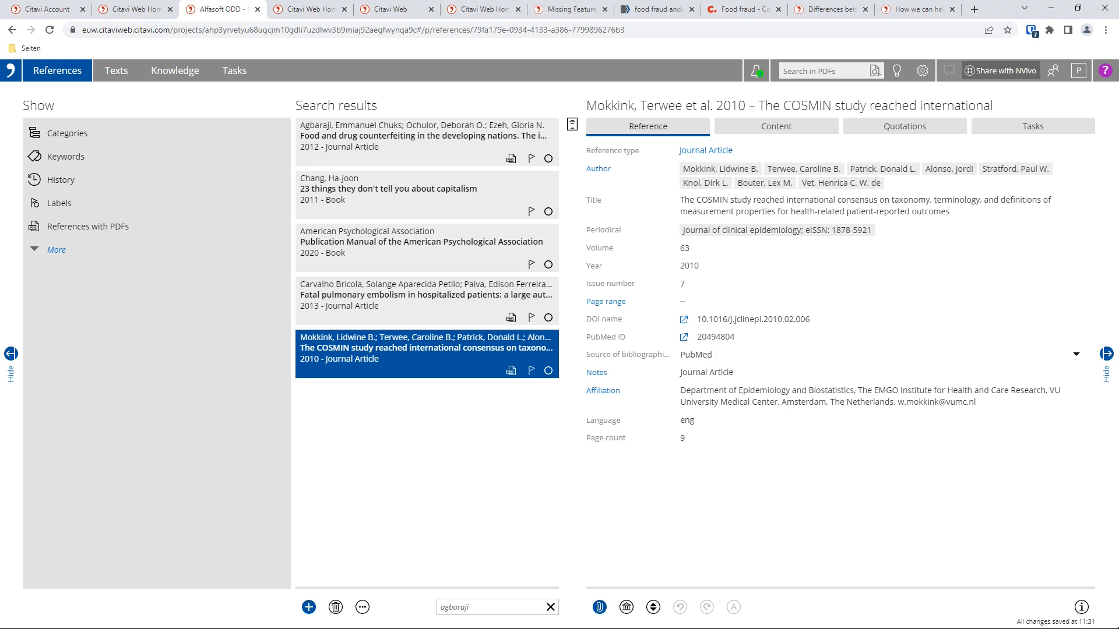
{"action": "left_click", "coordinate": [309, 607]}
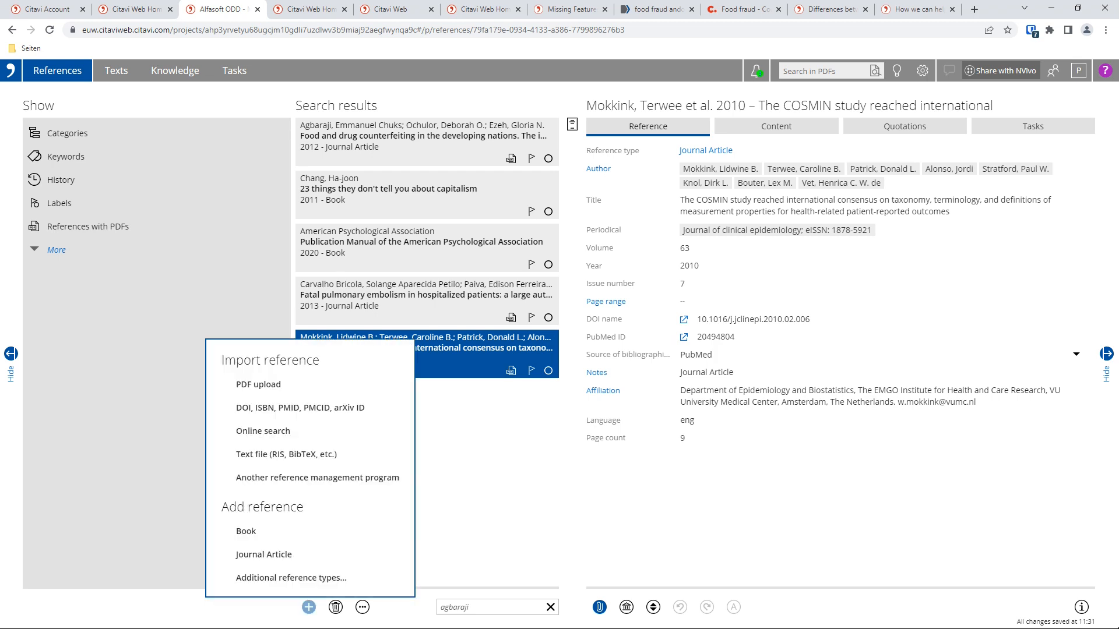
{"action": "left_click", "coordinate": [262, 430]}
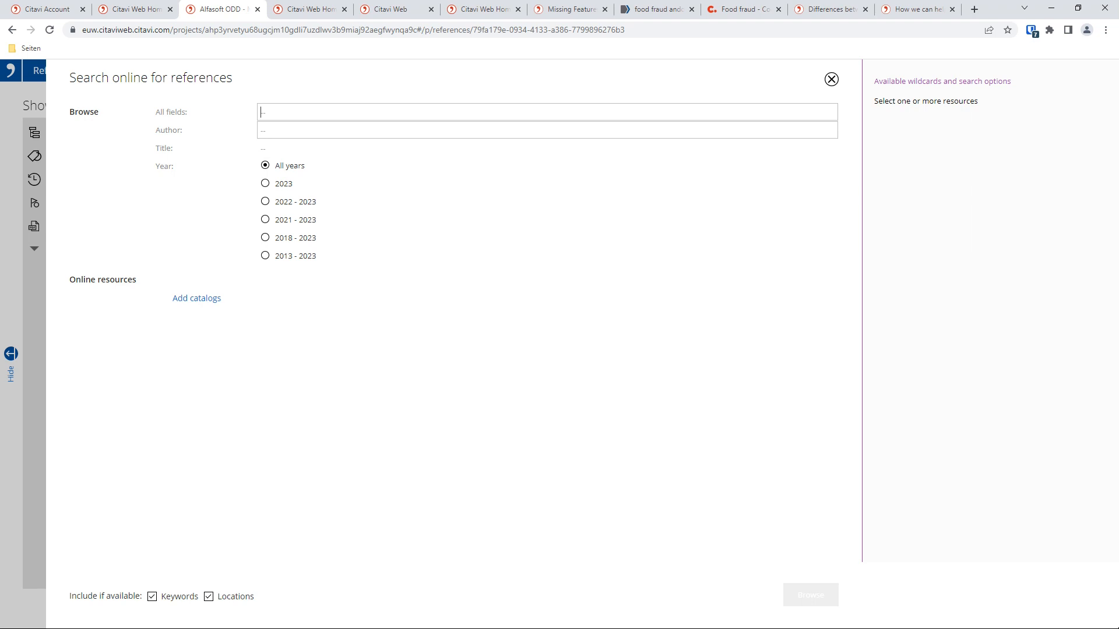
{"action": "key", "text": "Escape"}
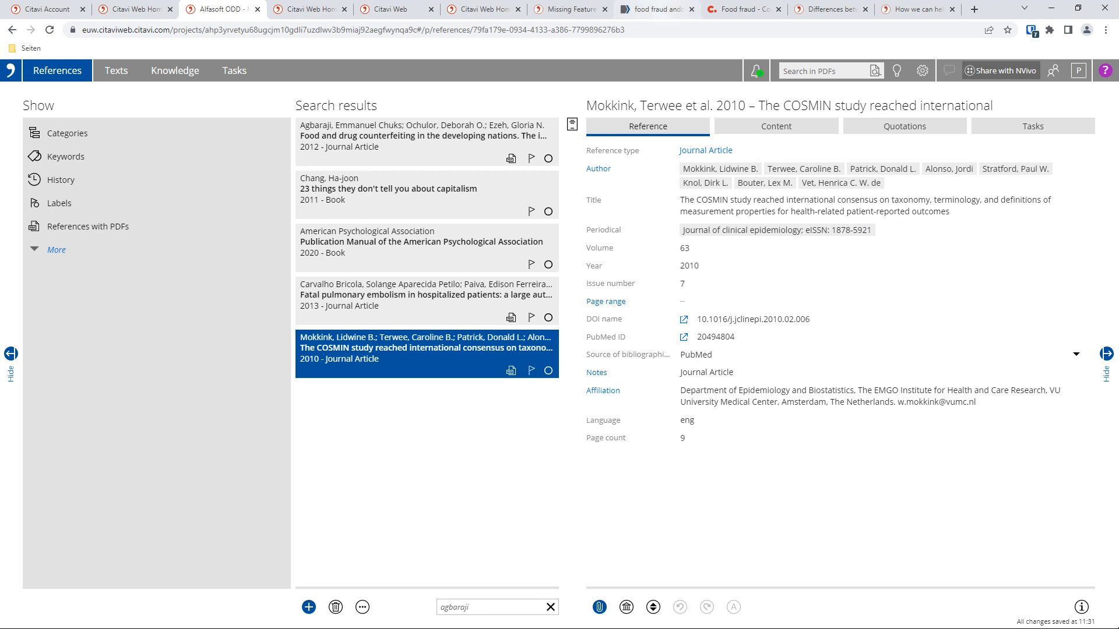
Open the PMC results page for "food fraud andorra", check which browser extensions are available, and reload the page.
{"action": "left_click", "coordinate": [656, 10]}
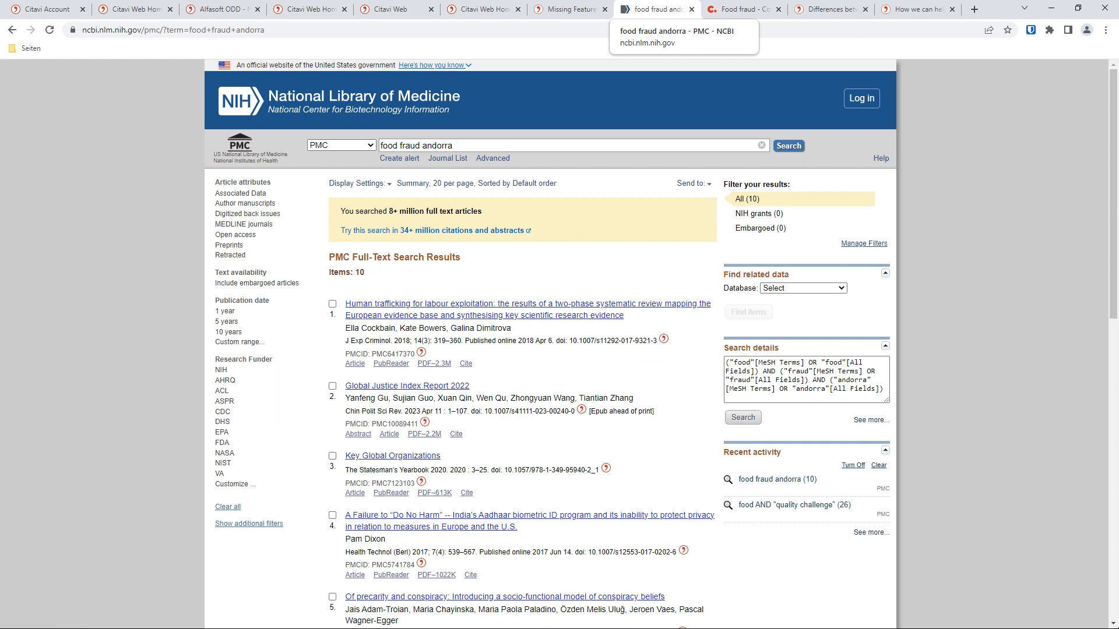
{"action": "left_click", "coordinate": [454, 145]}
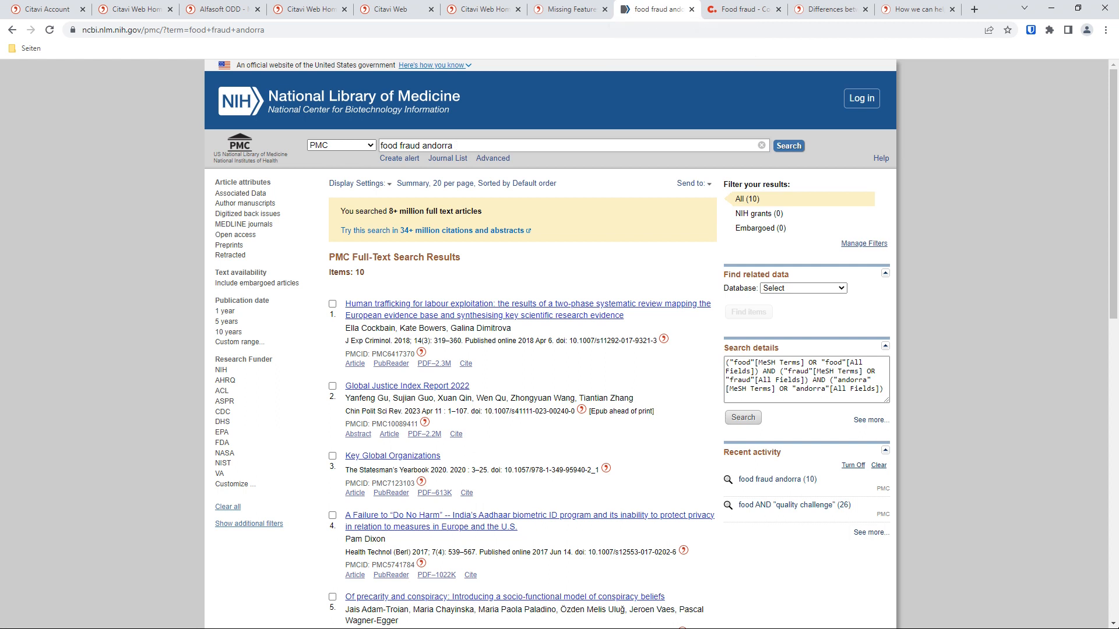
{"action": "left_click", "coordinate": [1050, 29]}
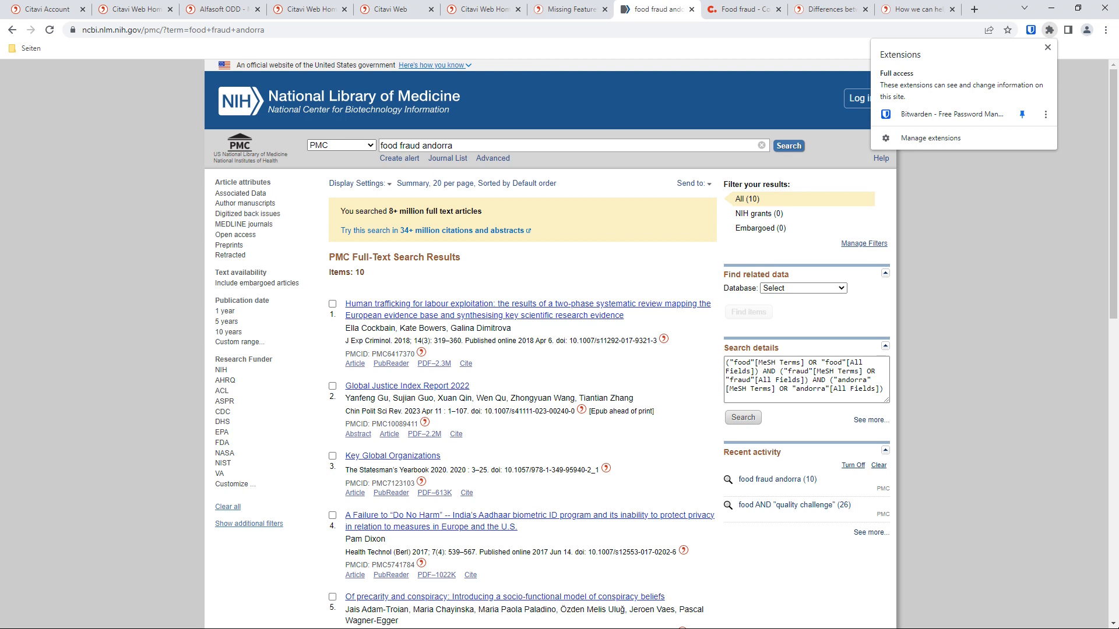
{"action": "key", "text": "F5"}
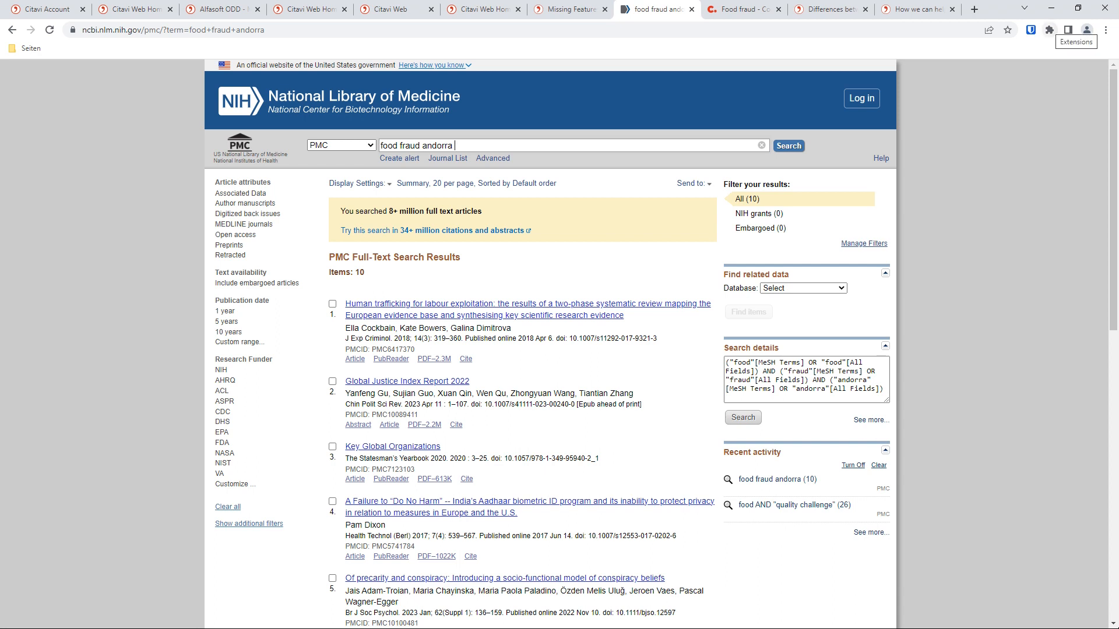
Enable the Citavi Picker extension in Chrome, pin it for quick access, and close the extensions page.
{"action": "left_click", "coordinate": [1050, 30]}
{"action": "left_click", "coordinate": [931, 138]}
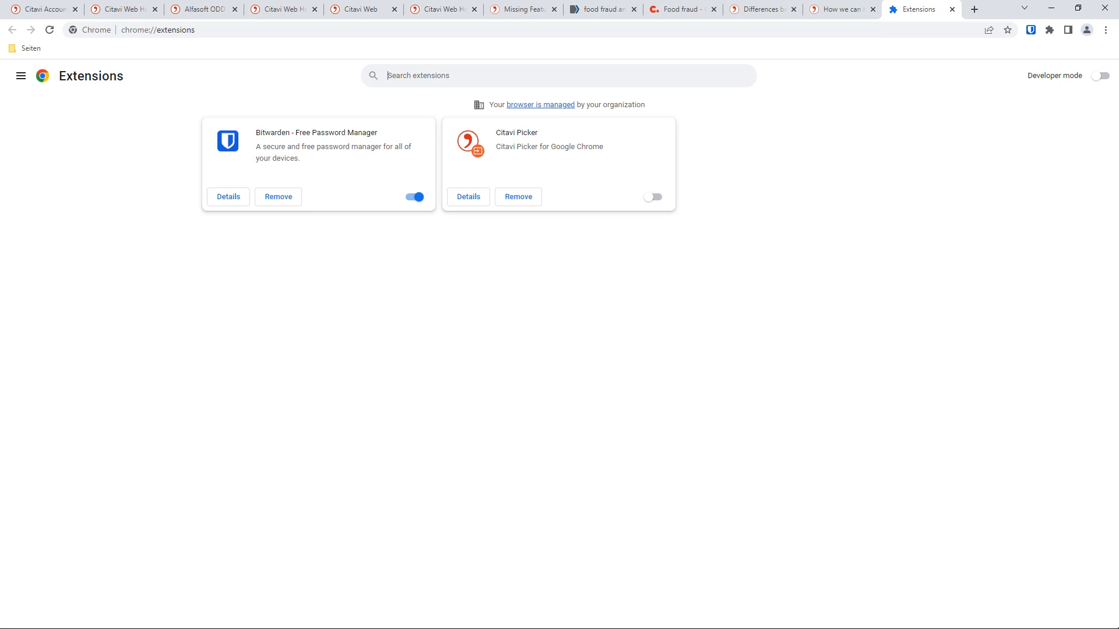
{"action": "left_click", "coordinate": [654, 197]}
{"action": "left_click", "coordinate": [1049, 30]}
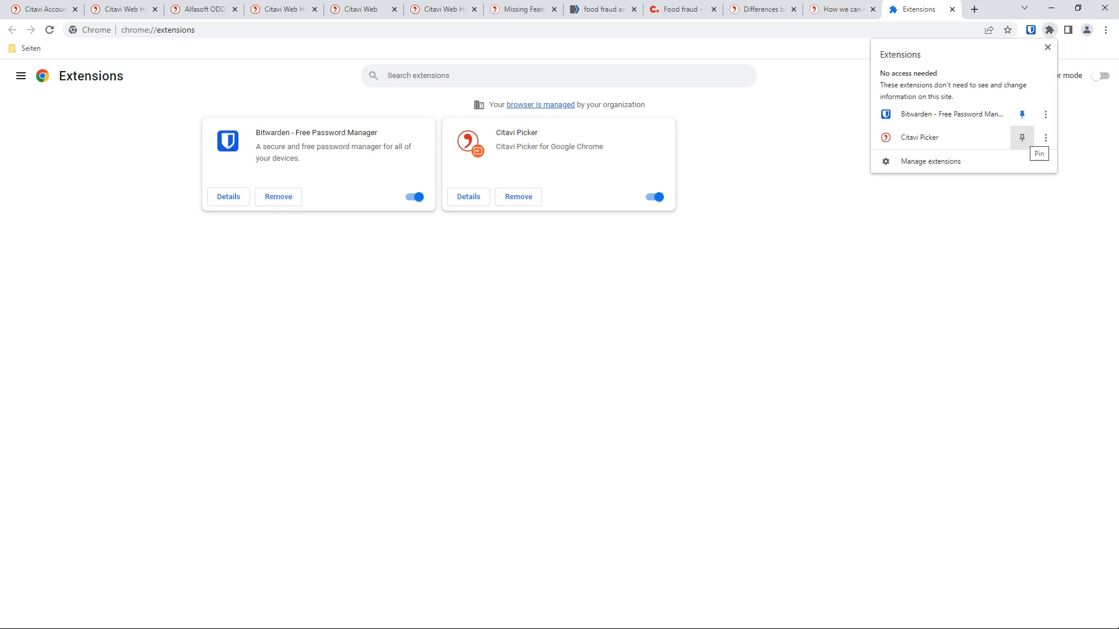
{"action": "left_click", "coordinate": [1022, 138]}
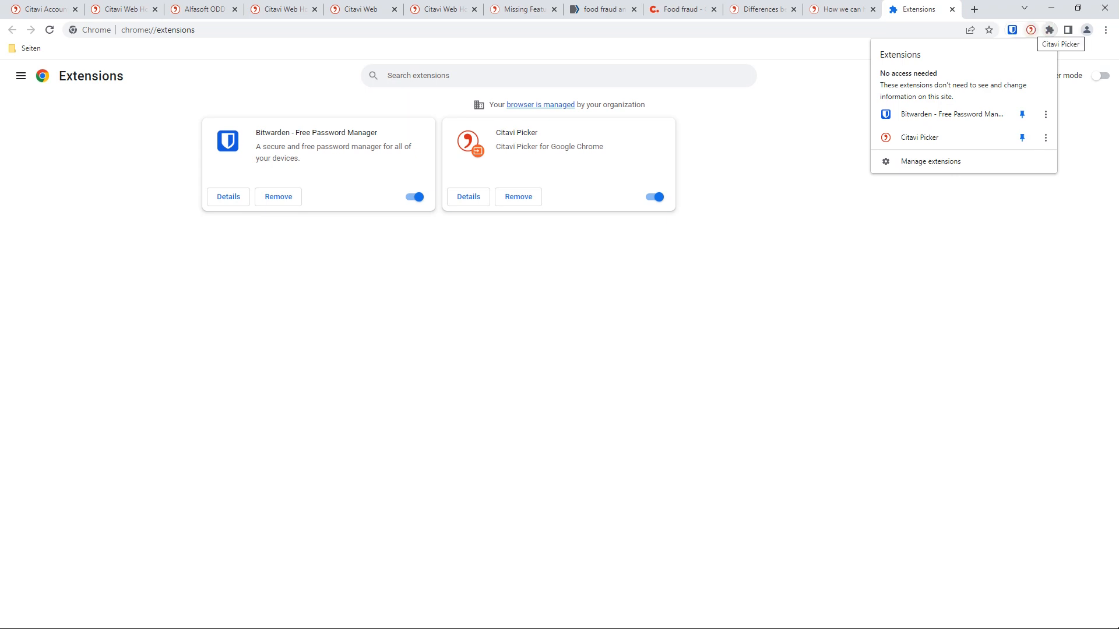
{"action": "left_click", "coordinate": [952, 8]}
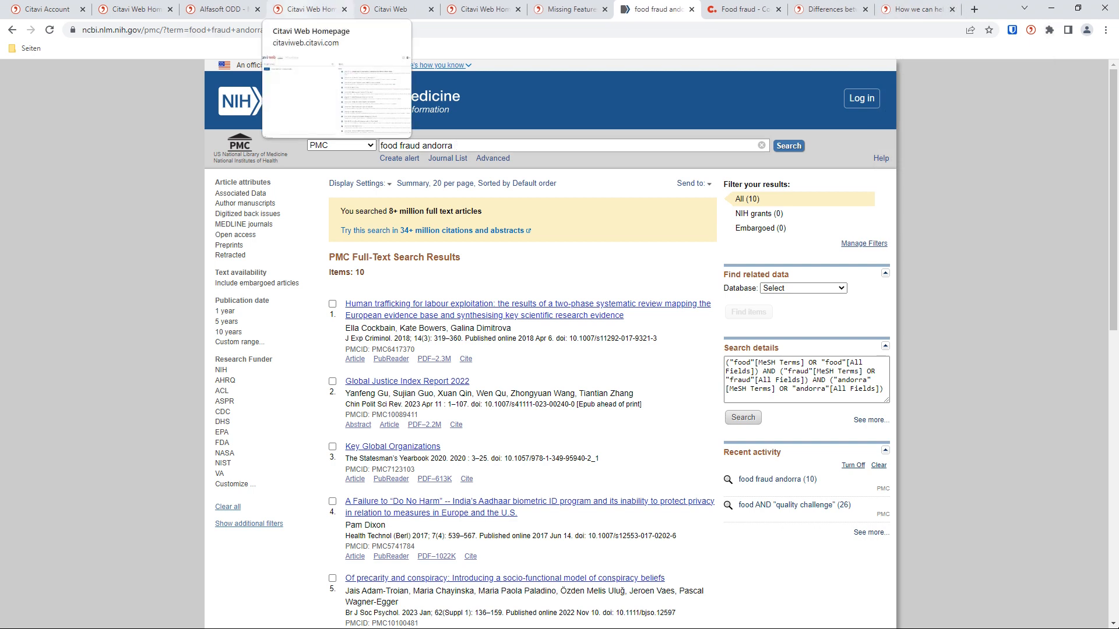
Open the Add-Ins settings in Citavi Web and review the description of the Citavi Picker for Chrome.
{"action": "left_click", "coordinate": [137, 9]}
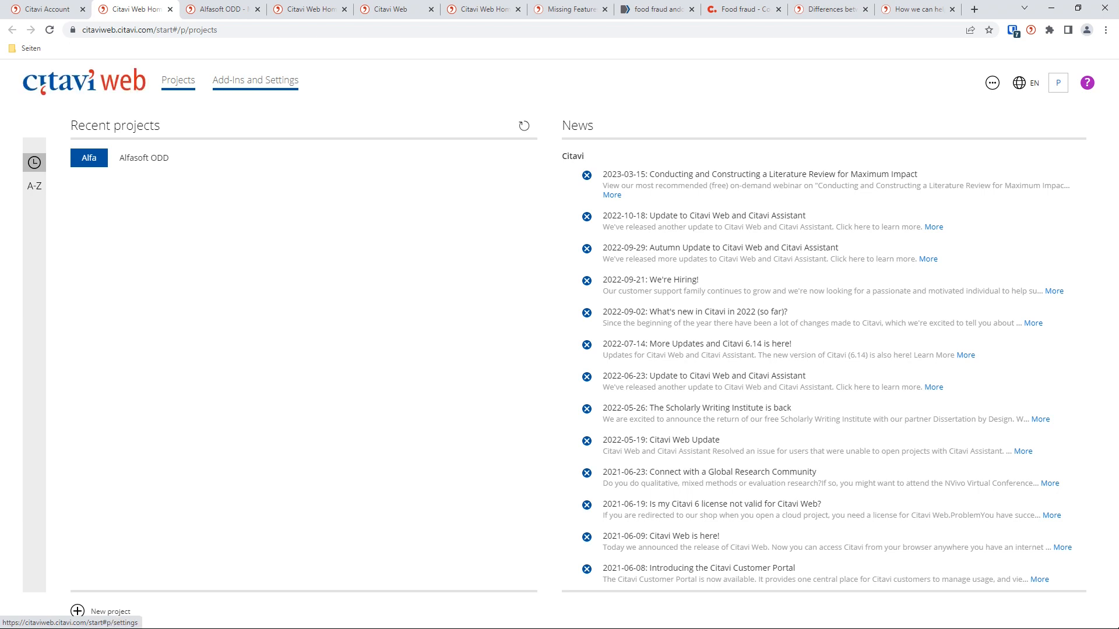
{"action": "left_click", "coordinate": [256, 80]}
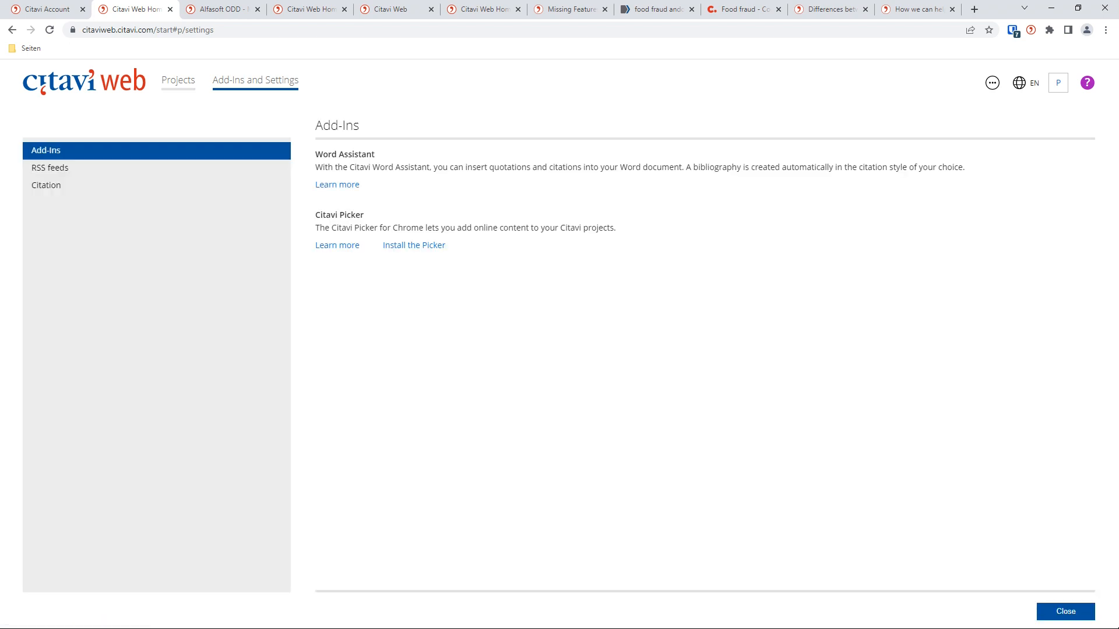
{"action": "left_click_drag", "start_coordinate": [392, 228], "coordinate": [432, 228]}
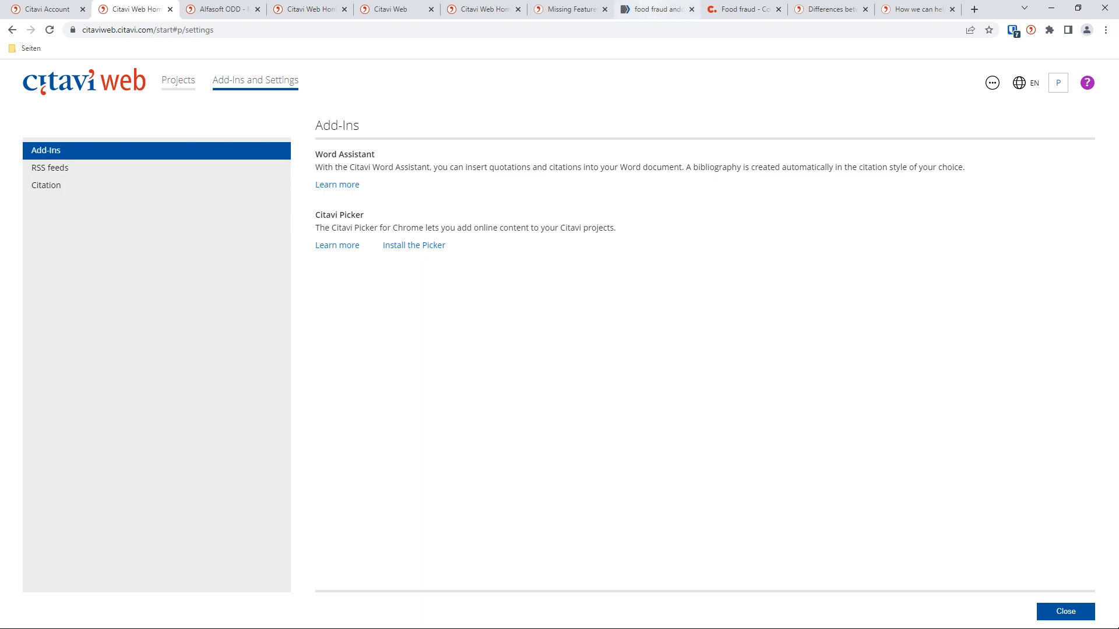
Reload the PMC results and add "Human trafficking for labour exploitation" to the Citavi project by its DOI.
{"action": "left_click", "coordinate": [655, 9]}
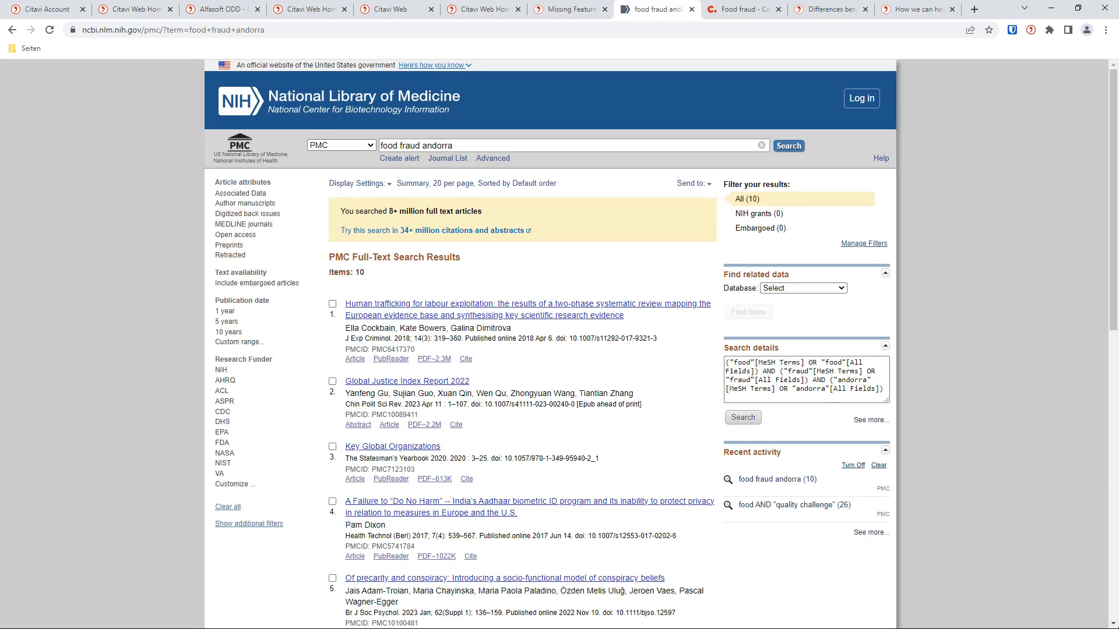
{"action": "left_click", "coordinate": [49, 30]}
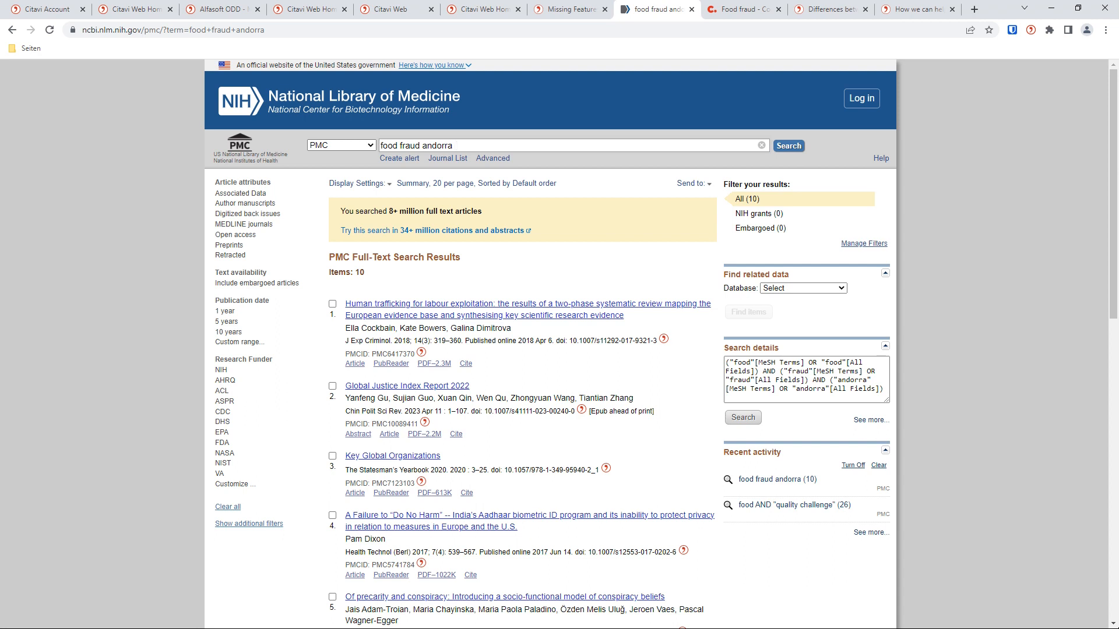
{"action": "left_click_drag", "start_coordinate": [572, 340], "coordinate": [657, 340]}
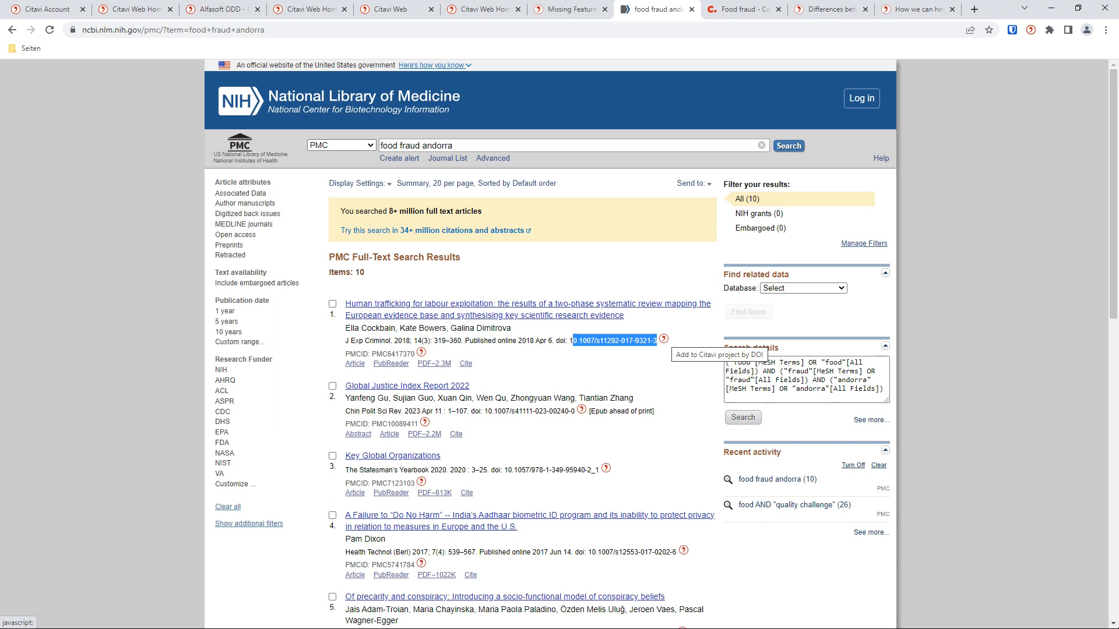
{"action": "left_click", "coordinate": [665, 339]}
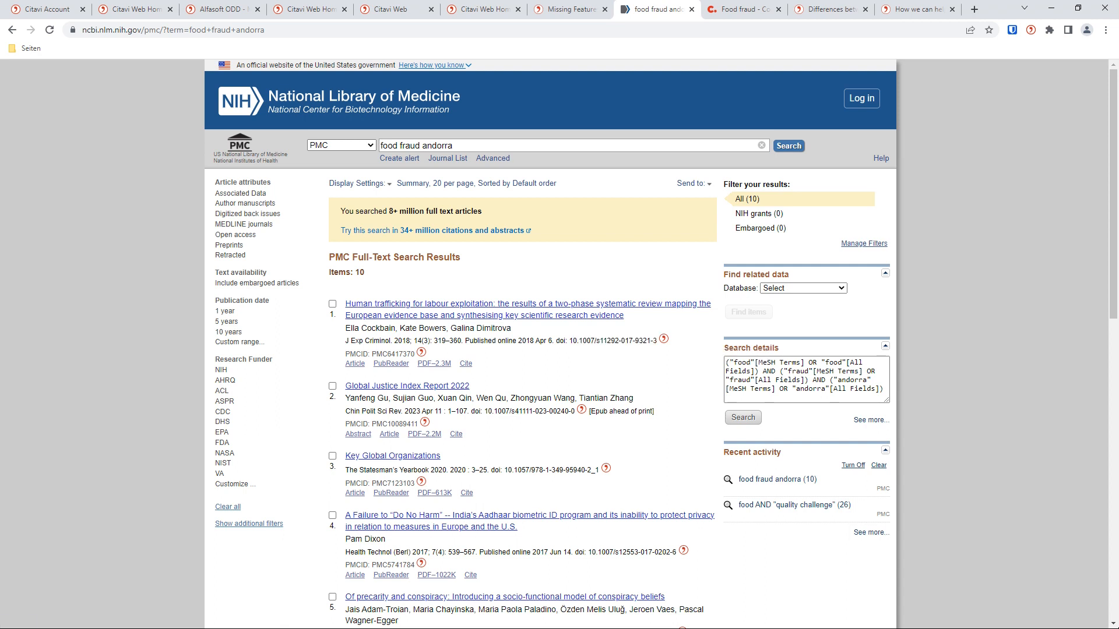
{"action": "left_click", "coordinate": [663, 339]}
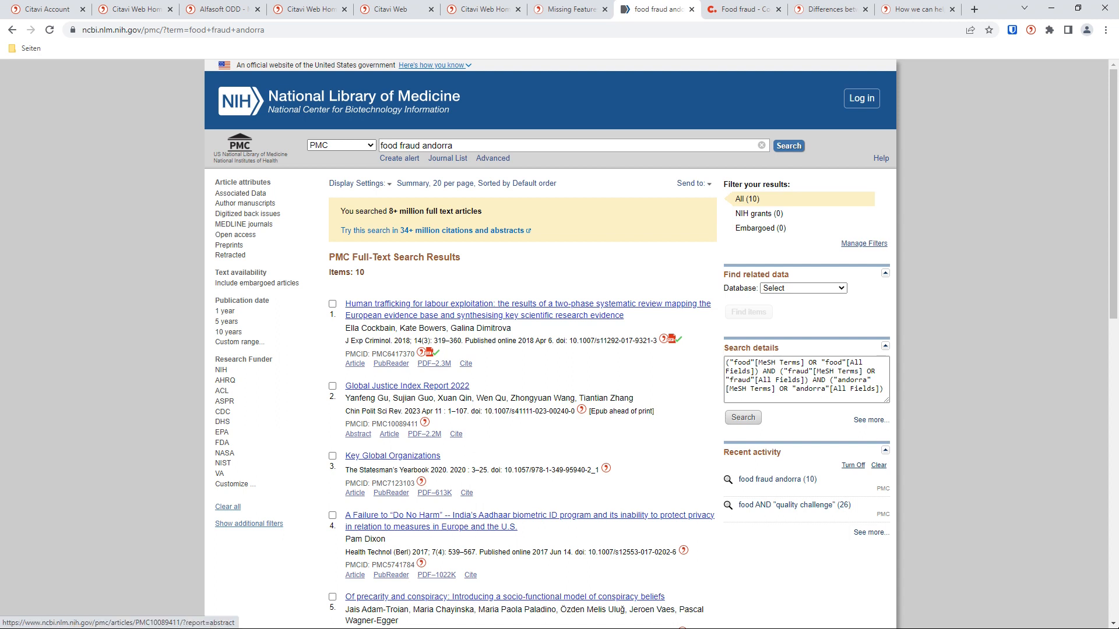
Review the references and the desktop and web project choices in Citavi Picker, and close it without changing the project.
{"action": "left_click", "coordinate": [1031, 29]}
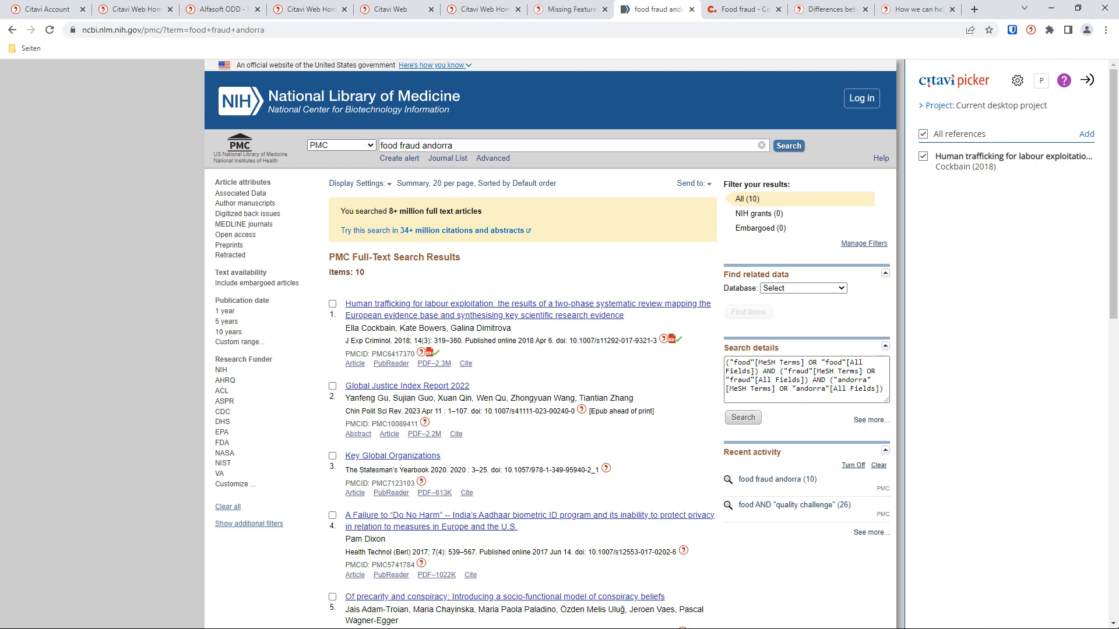
{"action": "left_click", "coordinate": [939, 105]}
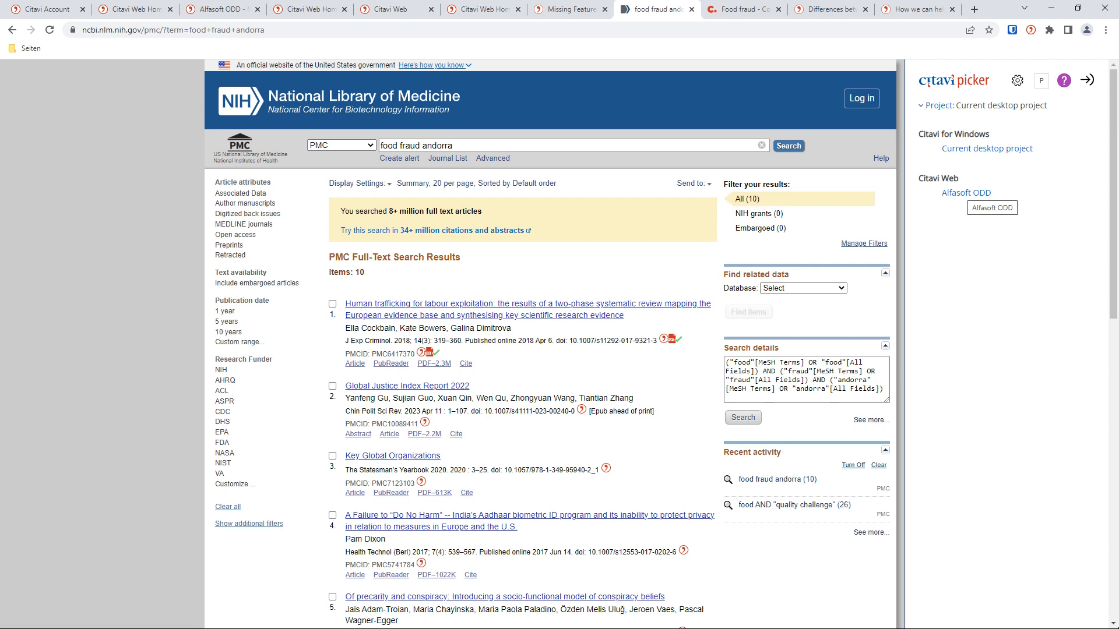
{"action": "left_click", "coordinate": [1087, 80]}
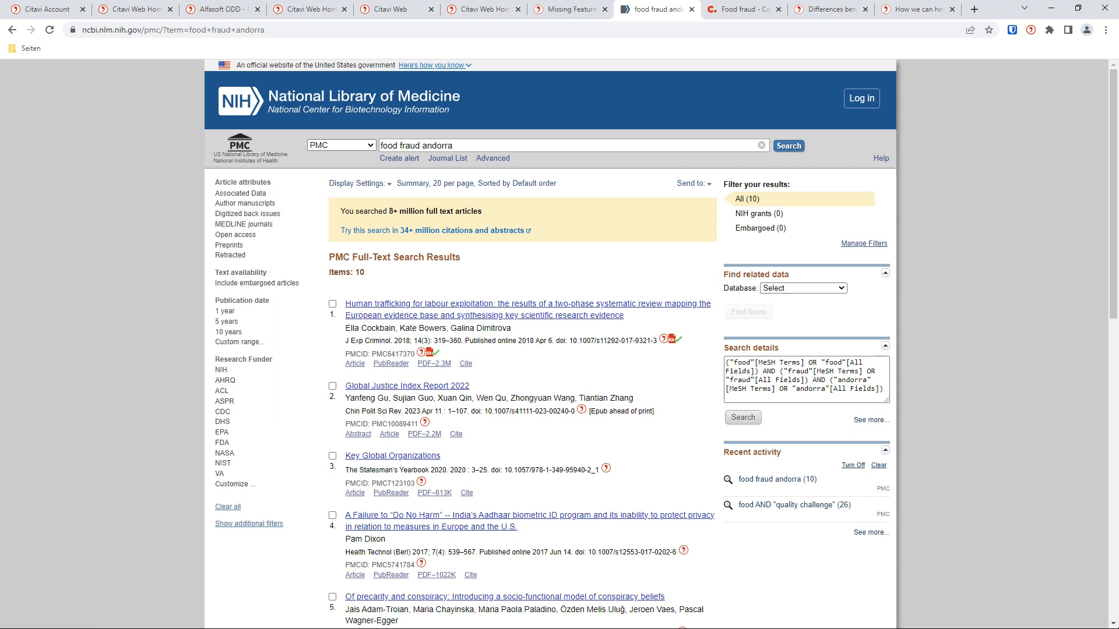
Add the consumer.org.nz "Food fraud" page to the desktop project with Citavi Picker, and save its web preview as a PDF.
{"action": "left_click", "coordinate": [739, 9]}
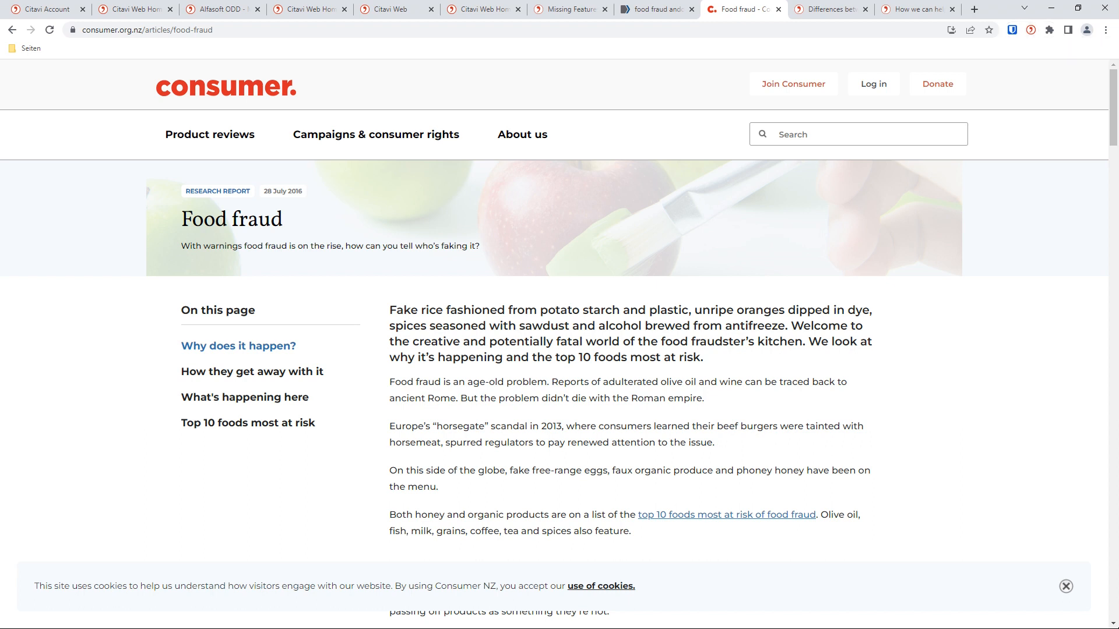
{"action": "key", "text": "F5"}
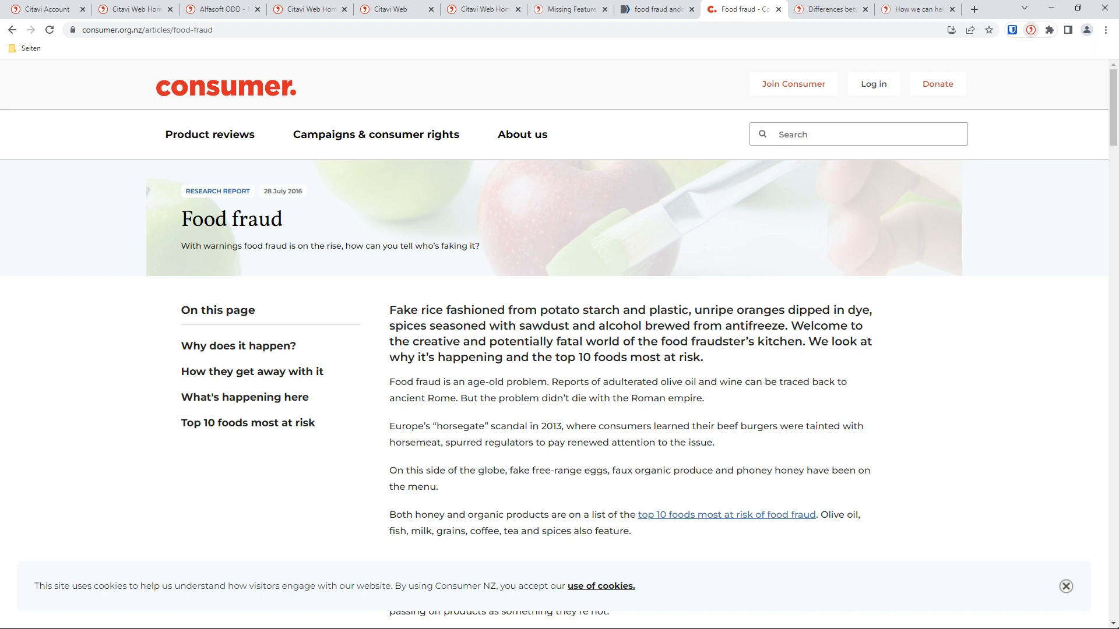
{"action": "left_click", "coordinate": [1031, 30]}
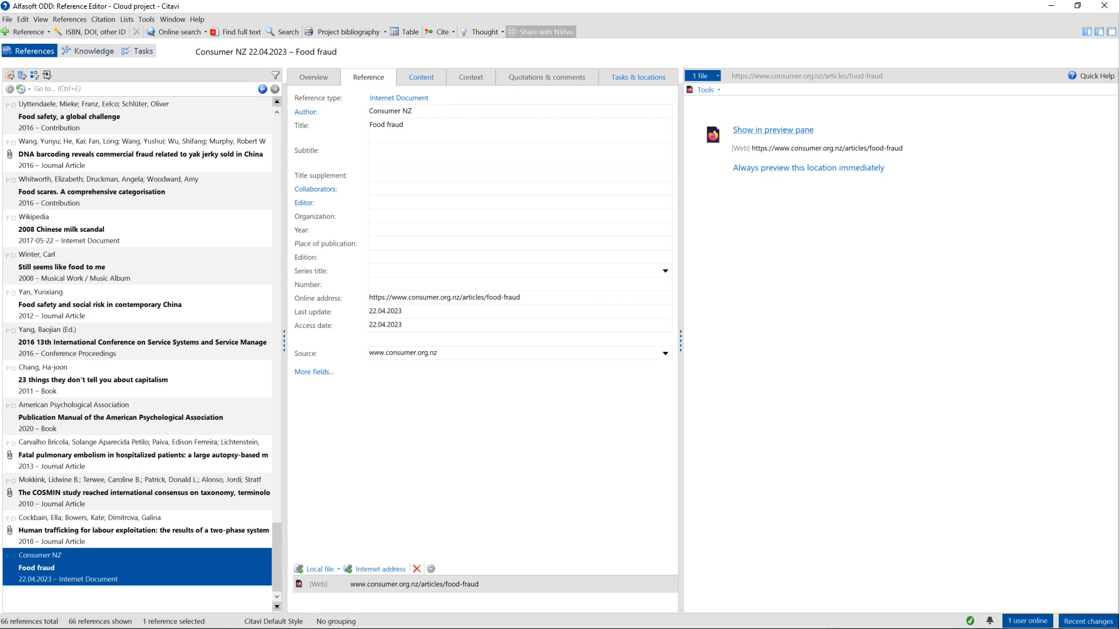
{"action": "left_click", "coordinate": [773, 130]}
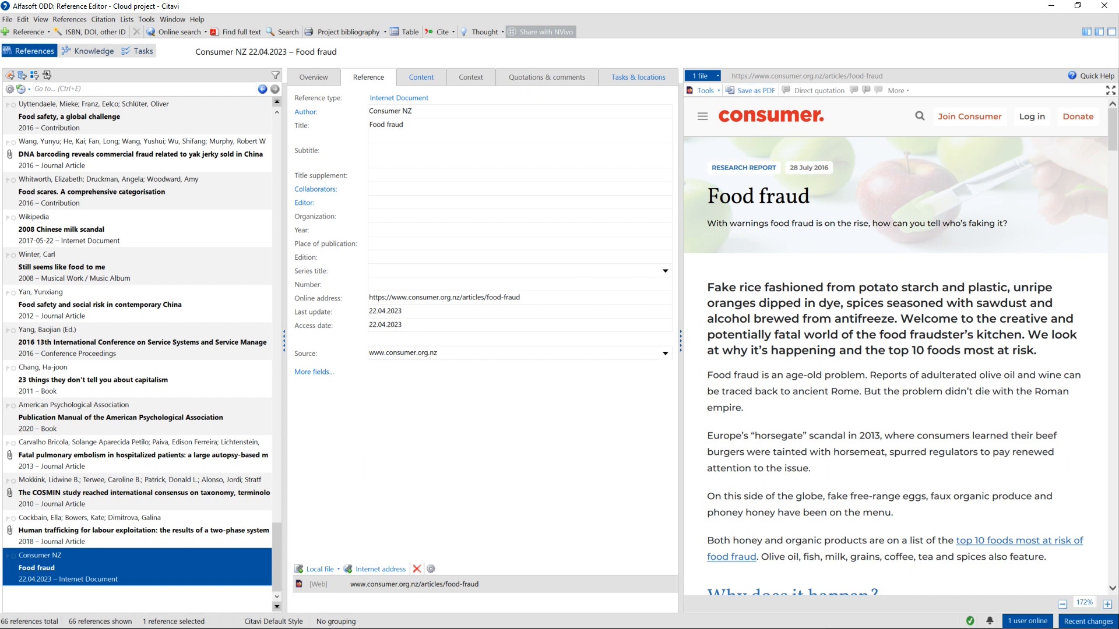
{"action": "left_click", "coordinate": [756, 90]}
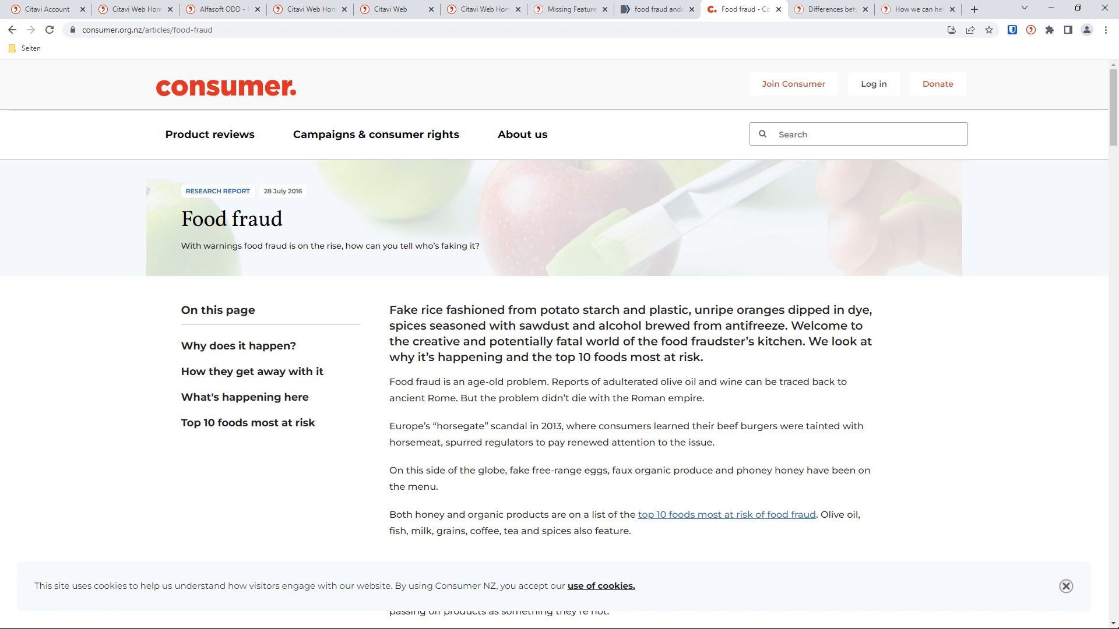
In Citavi Web, view the details of the synced "Food fraud" and "Human trafficking for labour exploitation" references.
{"action": "left_click", "coordinate": [222, 9]}
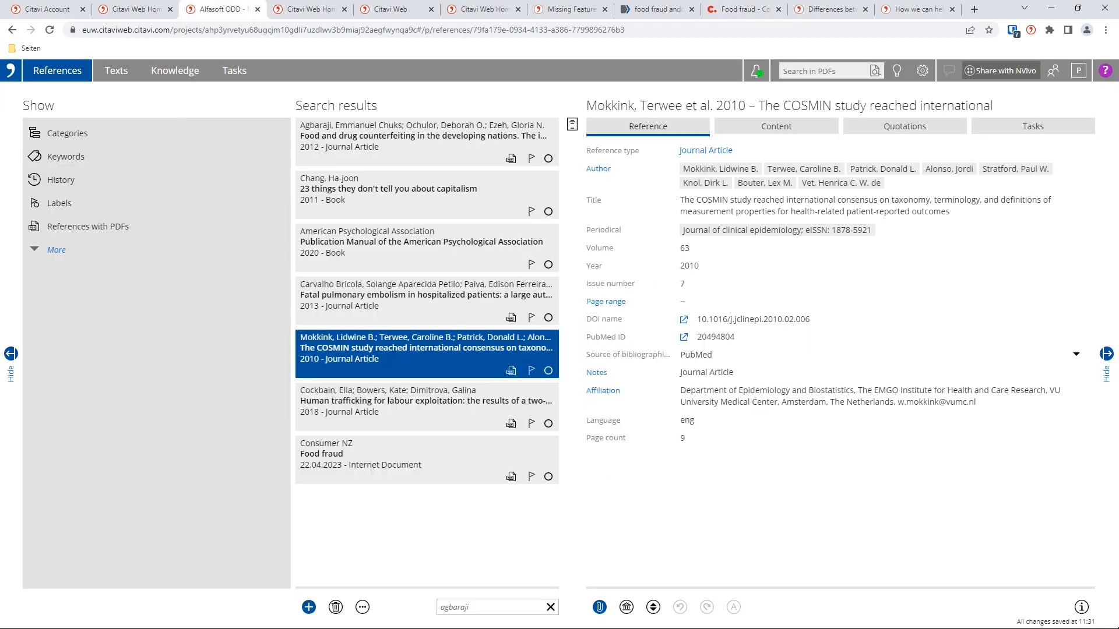
{"action": "left_click", "coordinate": [426, 459]}
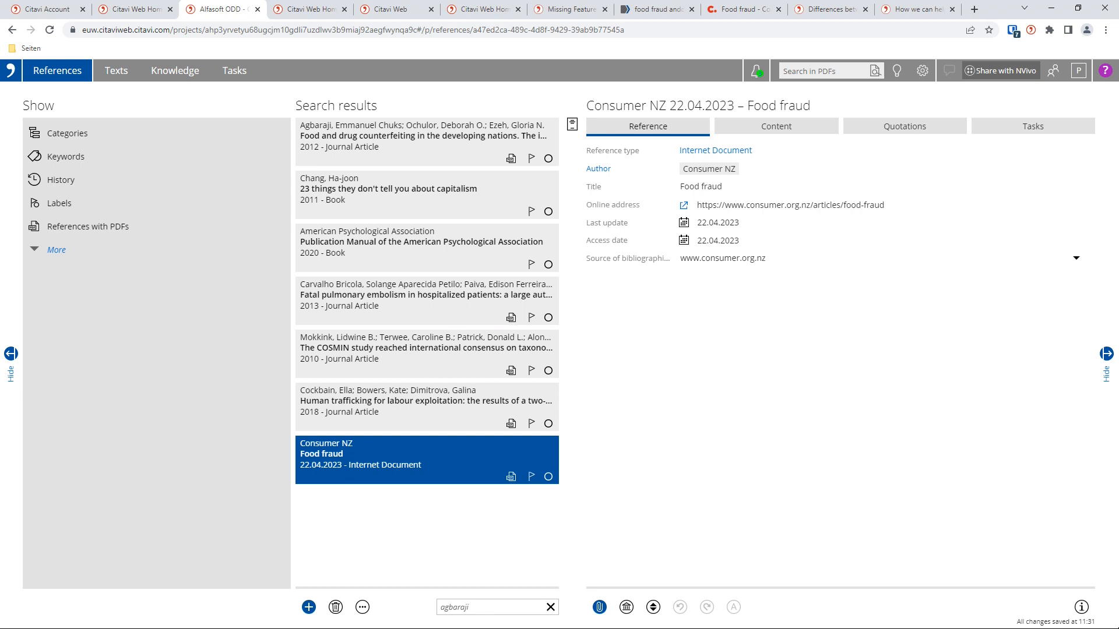
{"action": "left_click", "coordinate": [427, 407]}
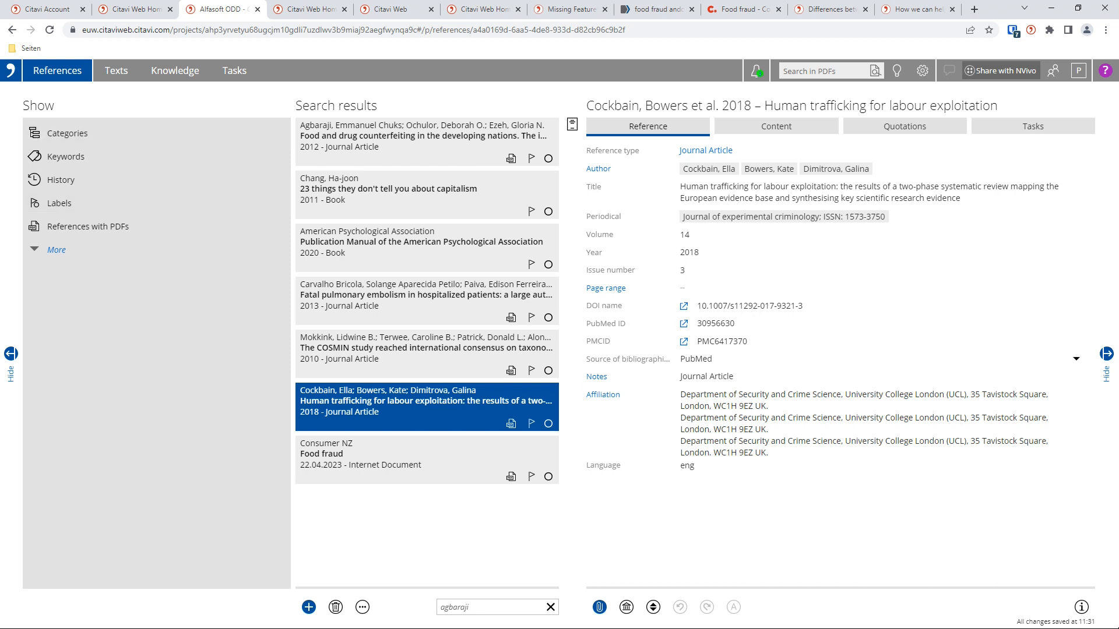
Switch to desktop Citavi, show the category tree beside the reference list, widen it, and expand all categories.
{"action": "key", "text": "alt+Tab"}
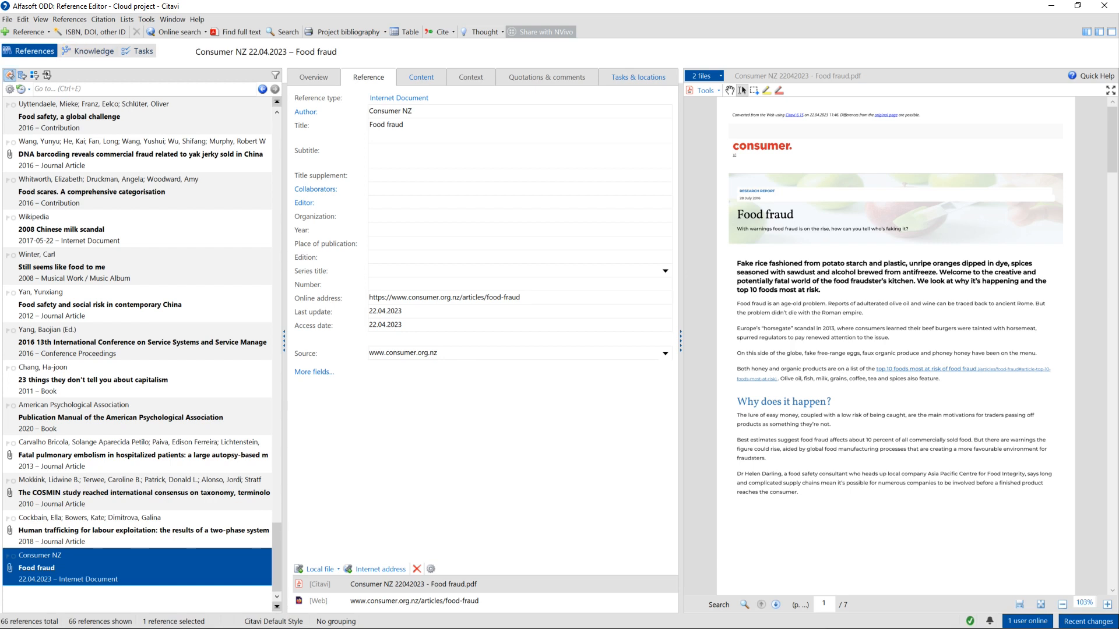
{"action": "left_click", "coordinate": [21, 75]}
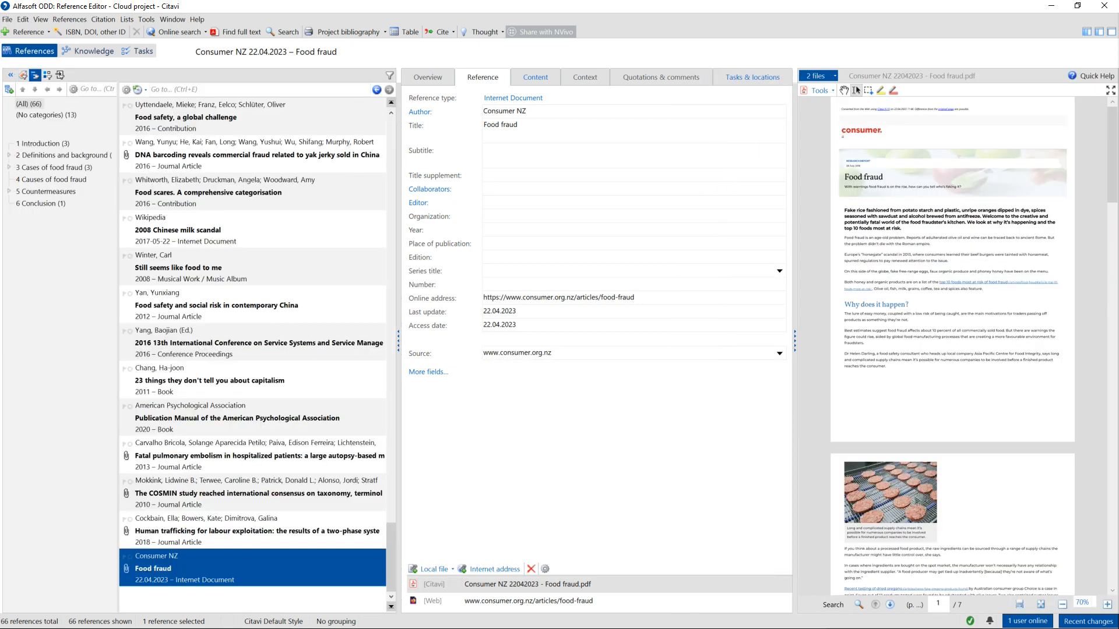
{"action": "left_click_drag", "start_coordinate": [119, 349], "coordinate": [222, 350]}
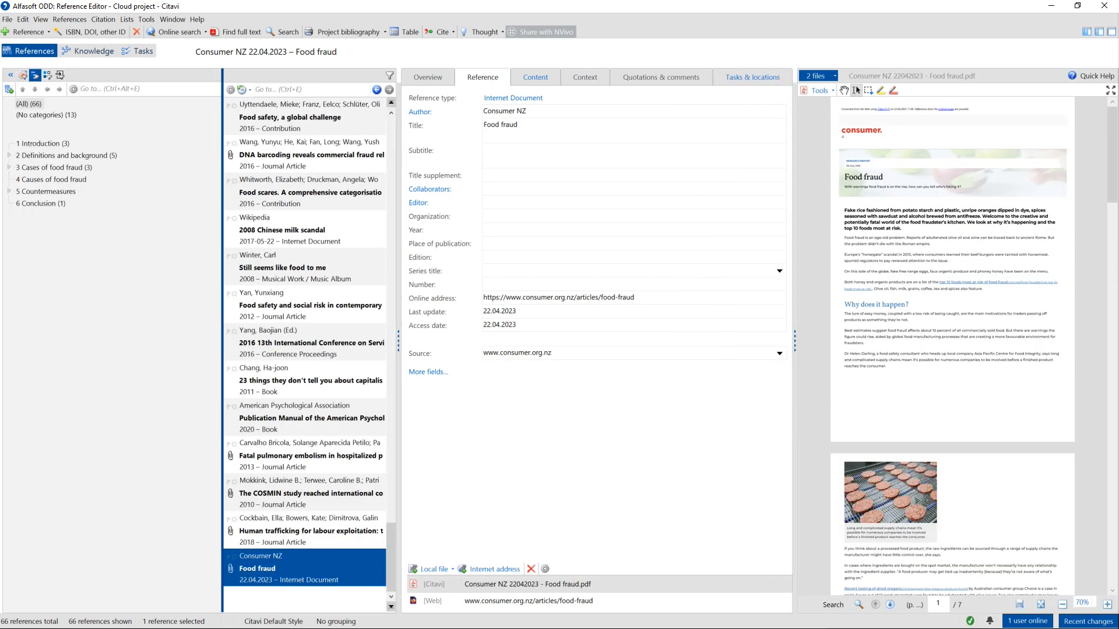
{"action": "left_click", "coordinate": [74, 89]}
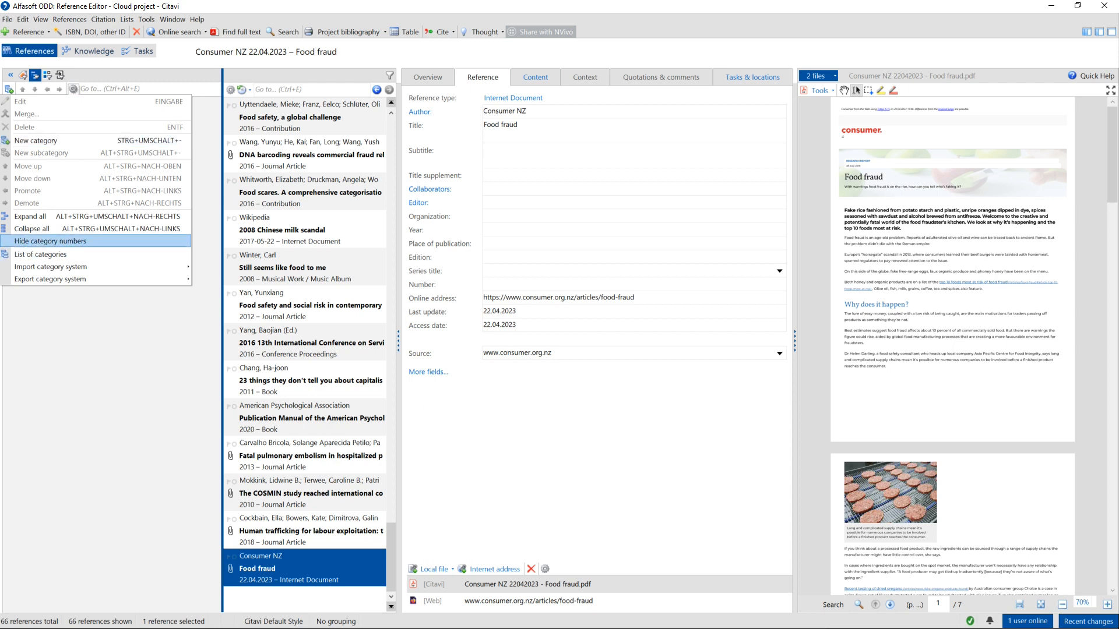
{"action": "left_click", "coordinate": [31, 216]}
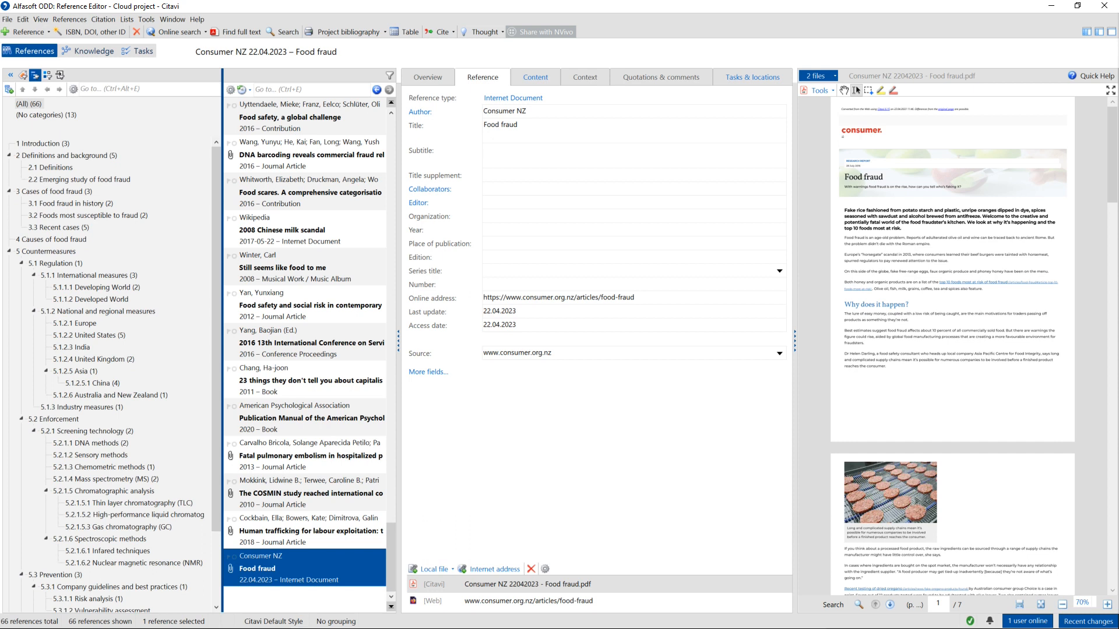
Look through the category tree to its end and view the references assigned to Introduction and to Definitions and background.
{"action": "left_click", "coordinate": [102, 610]}
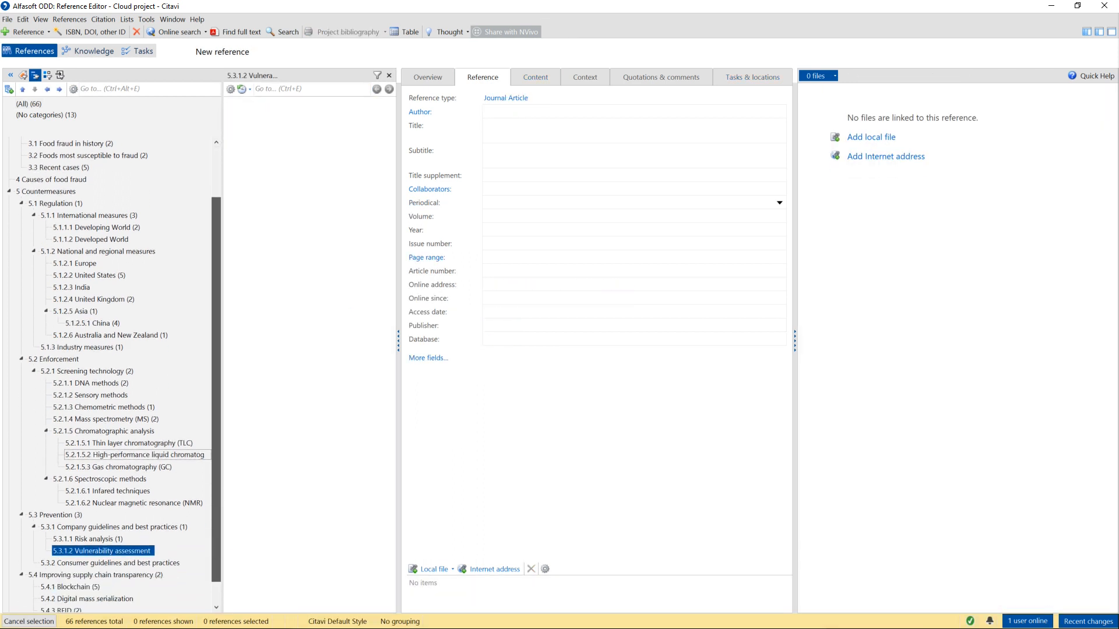
{"action": "scroll", "coordinate": [110, 373], "scroll_direction": "down", "scroll_amount": 1}
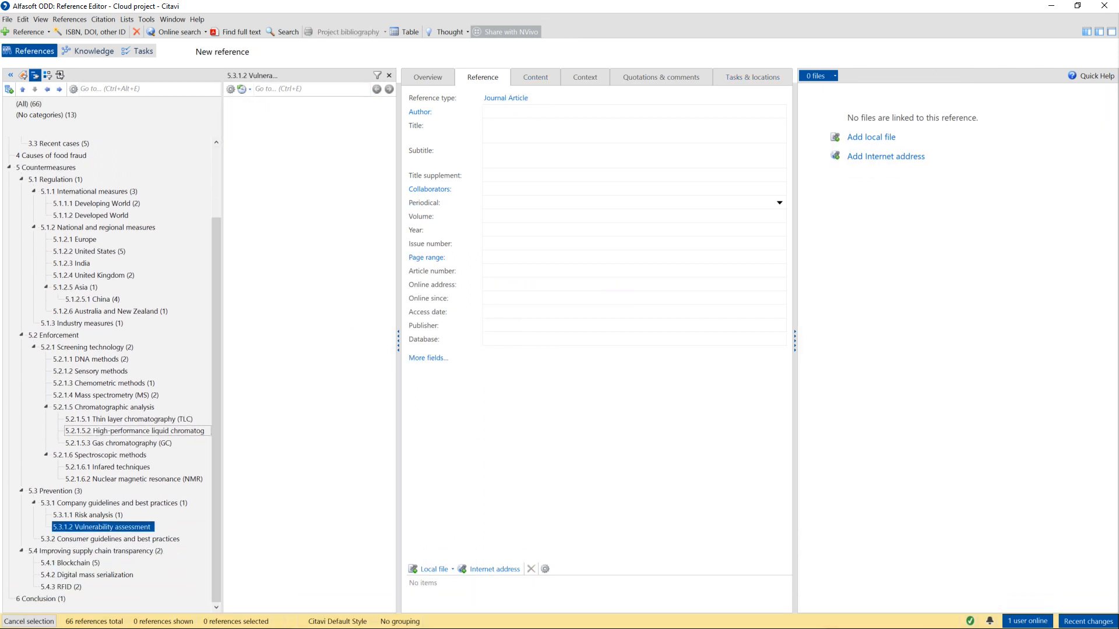
{"action": "scroll", "coordinate": [111, 373], "scroll_direction": "up", "scroll_amount": 2}
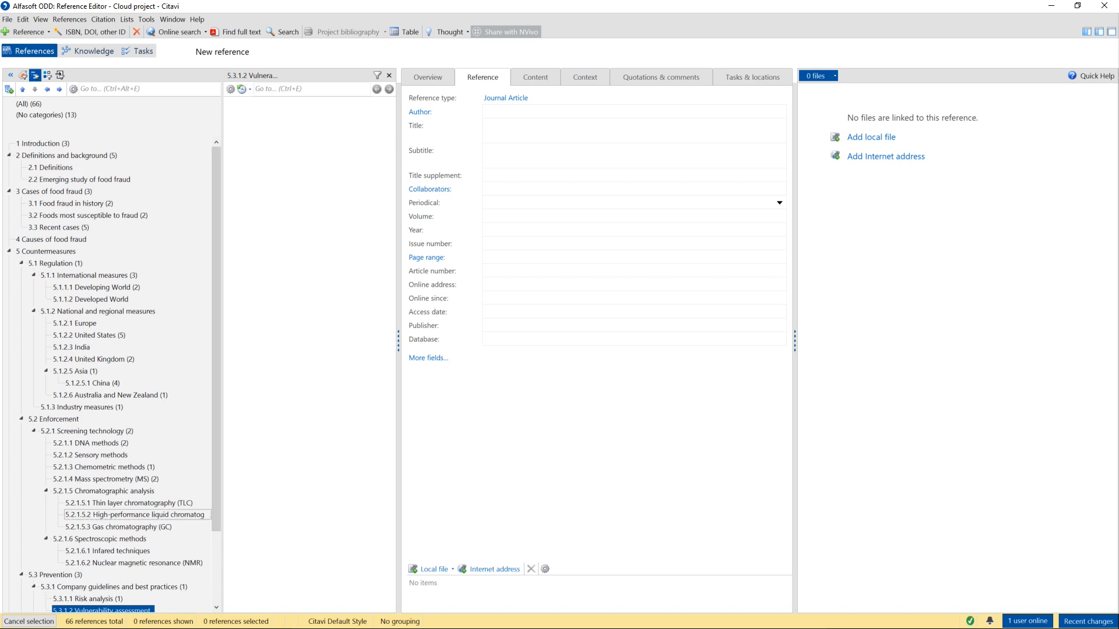
{"action": "left_click", "coordinate": [42, 144]}
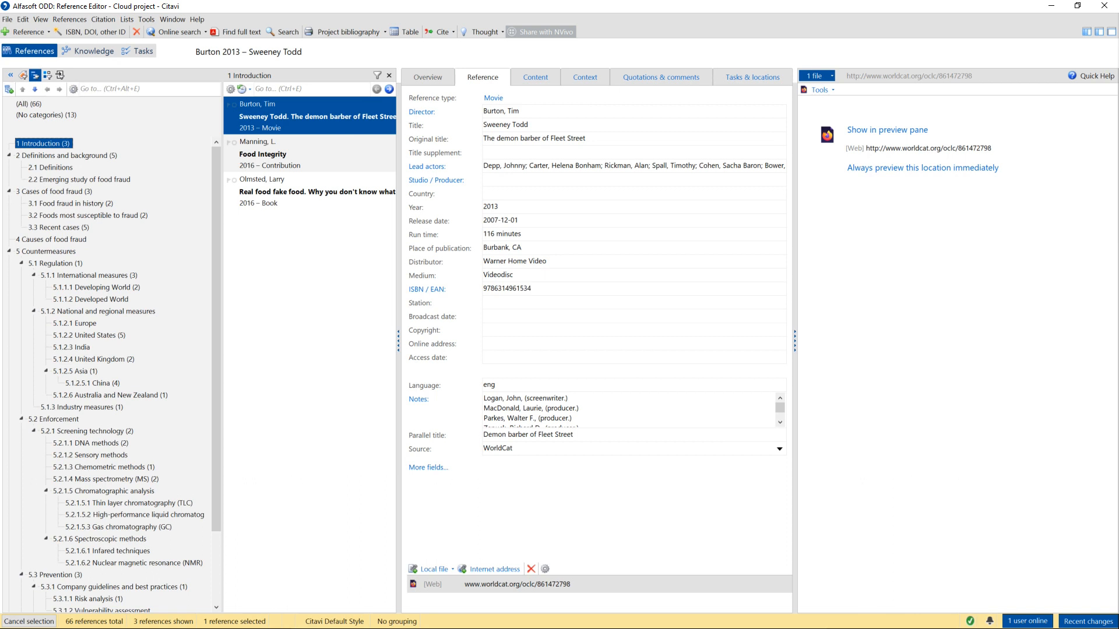
{"action": "left_click", "coordinate": [67, 156]}
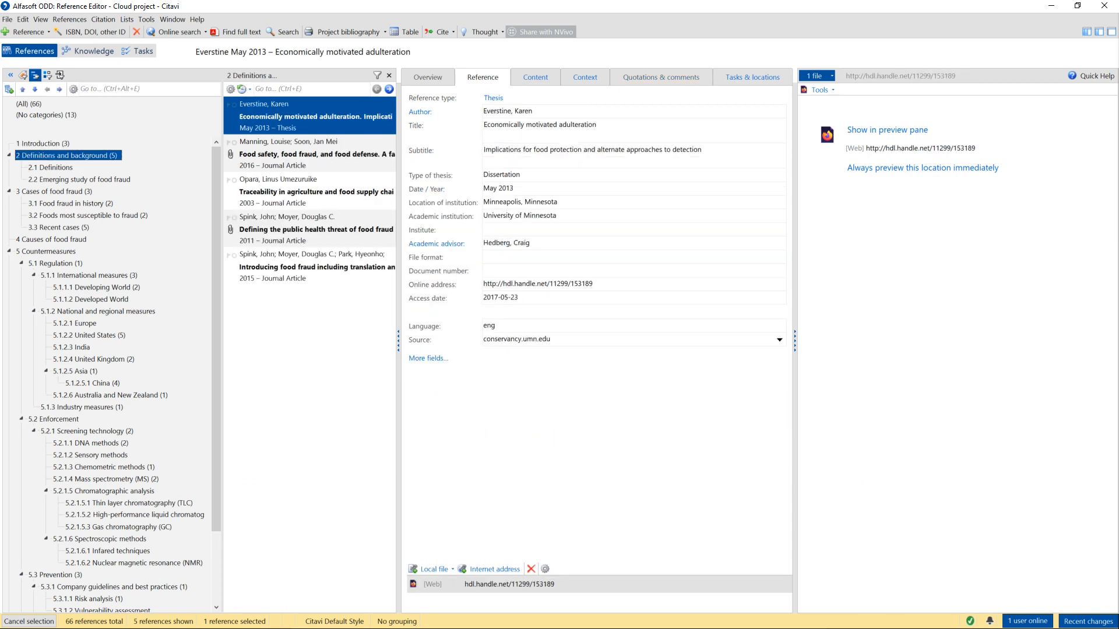
Create a category named "Sub-introduction" directly after Introduction and demote it to a subcategory of Introduction.
{"action": "left_click", "coordinate": [43, 144]}
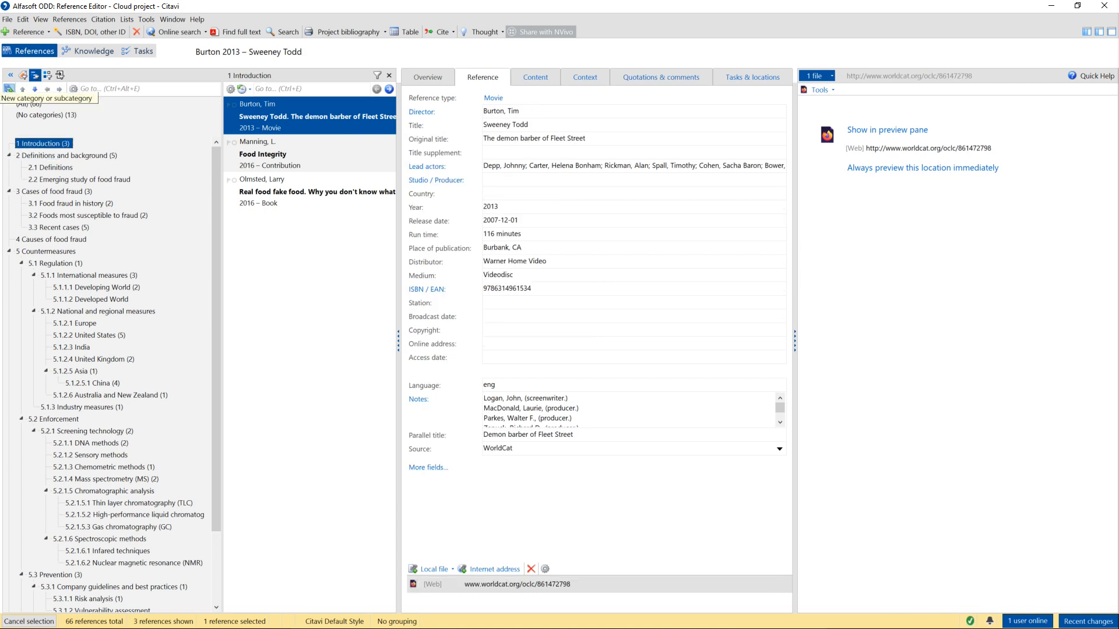
{"action": "left_click", "coordinate": [9, 88]}
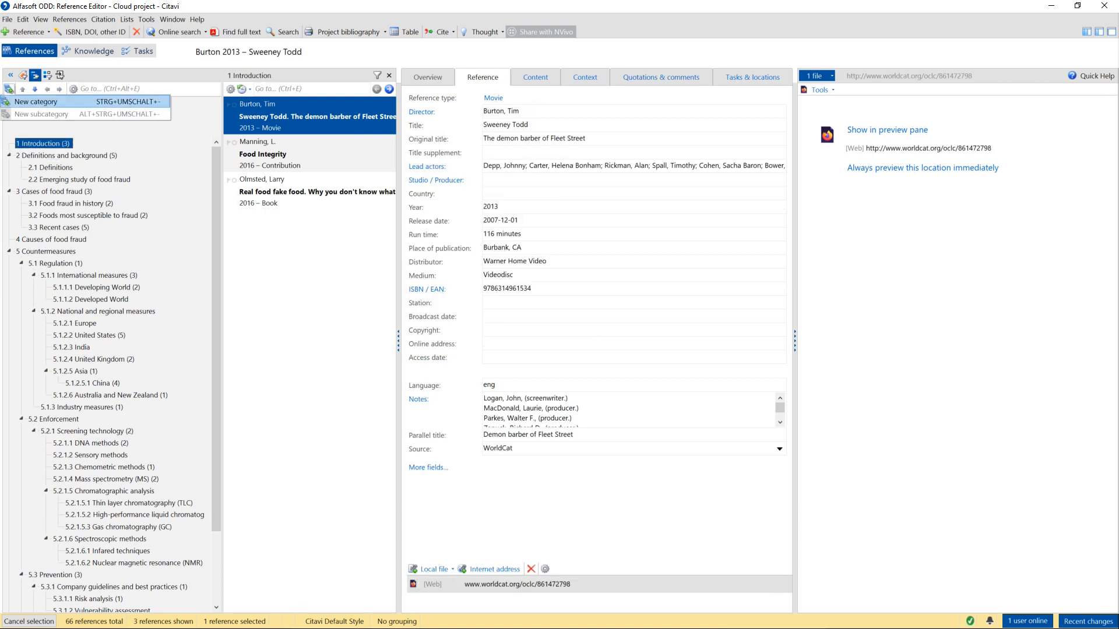
{"action": "left_click", "coordinate": [35, 101]}
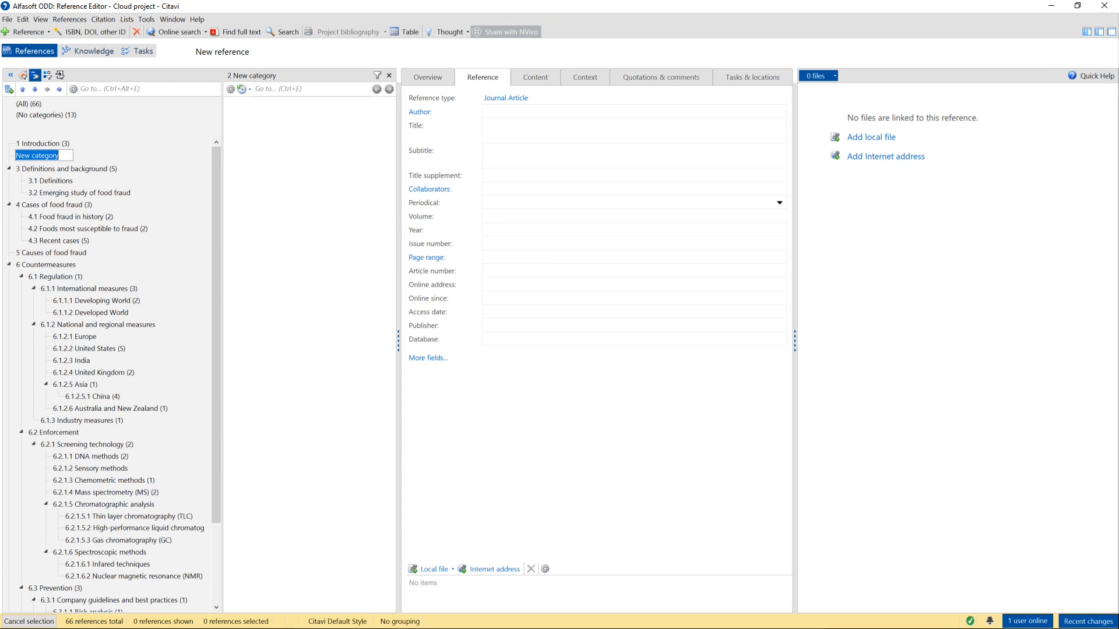
{"action": "type", "text": "Sub-in"}
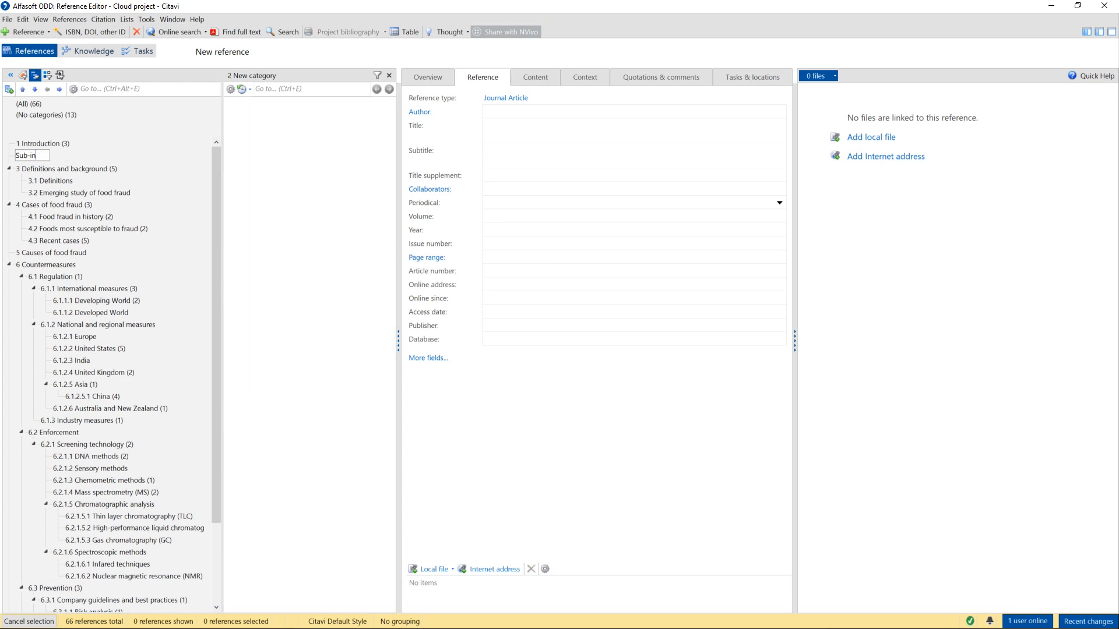
{"action": "type", "text": "troduction"}
{"action": "key", "text": "Return"}
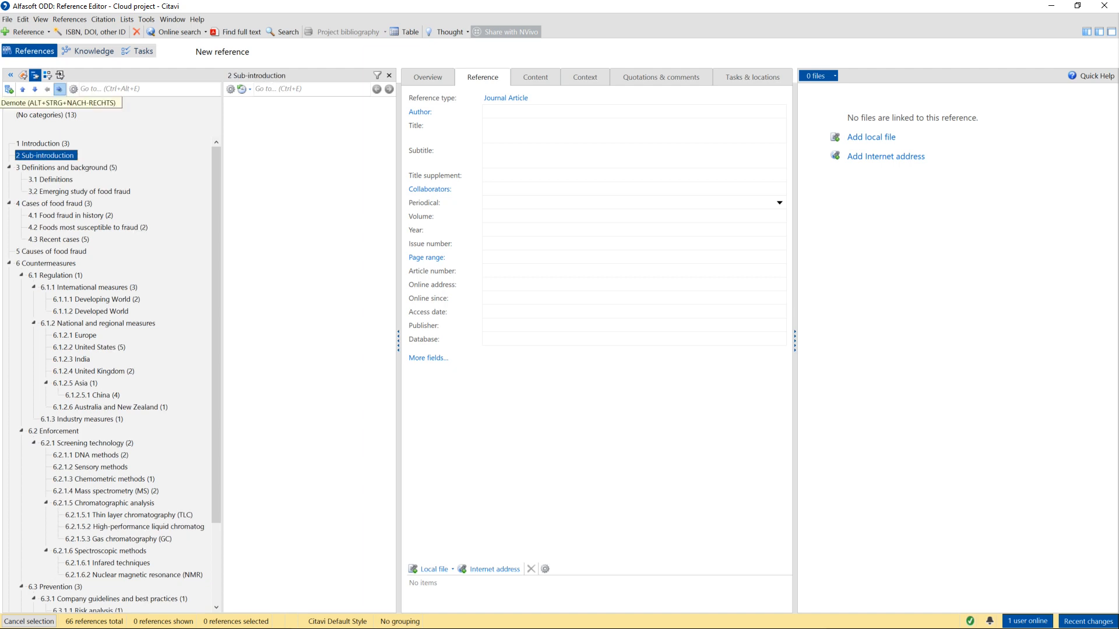
{"action": "left_click", "coordinate": [59, 89]}
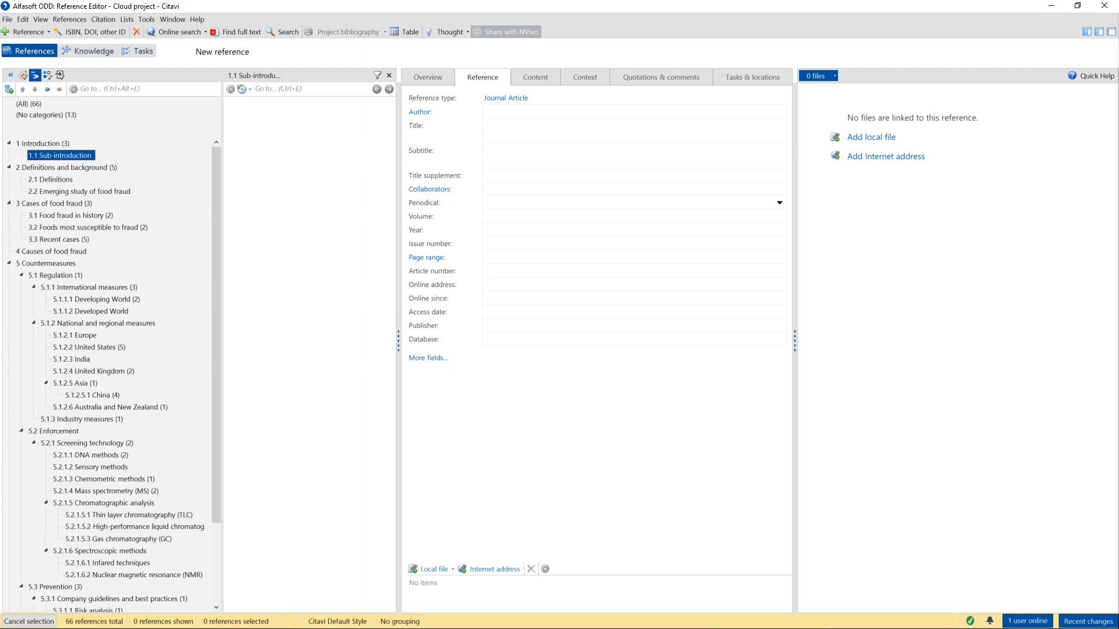
Move the Definitions and background category down below Cases of food fraud, and move it back up.
{"action": "left_click", "coordinate": [66, 168]}
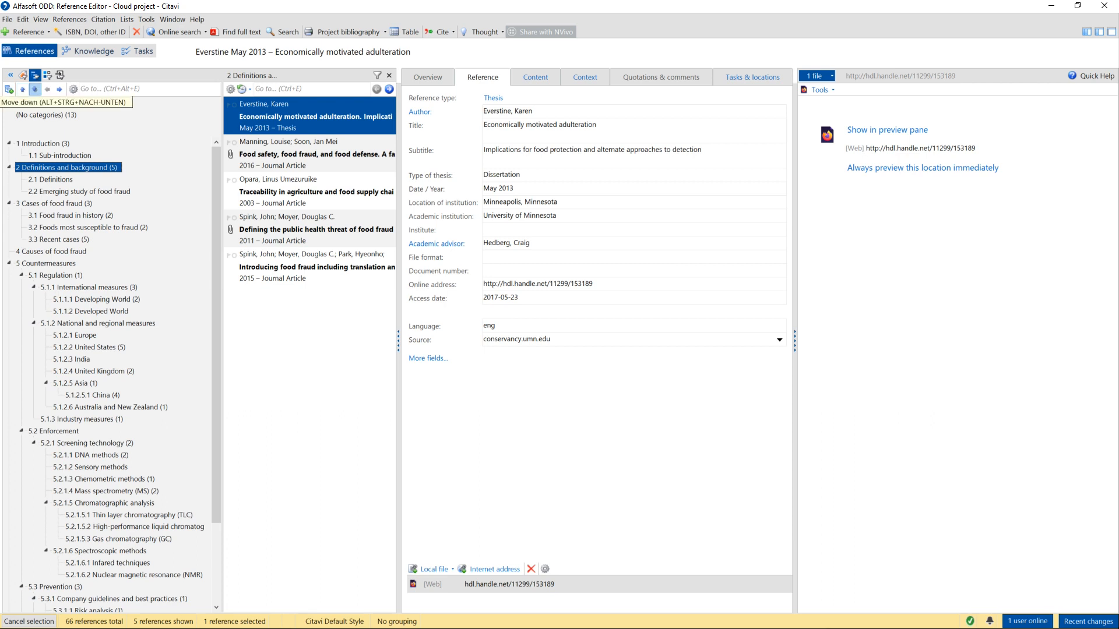
{"action": "left_click", "coordinate": [35, 89]}
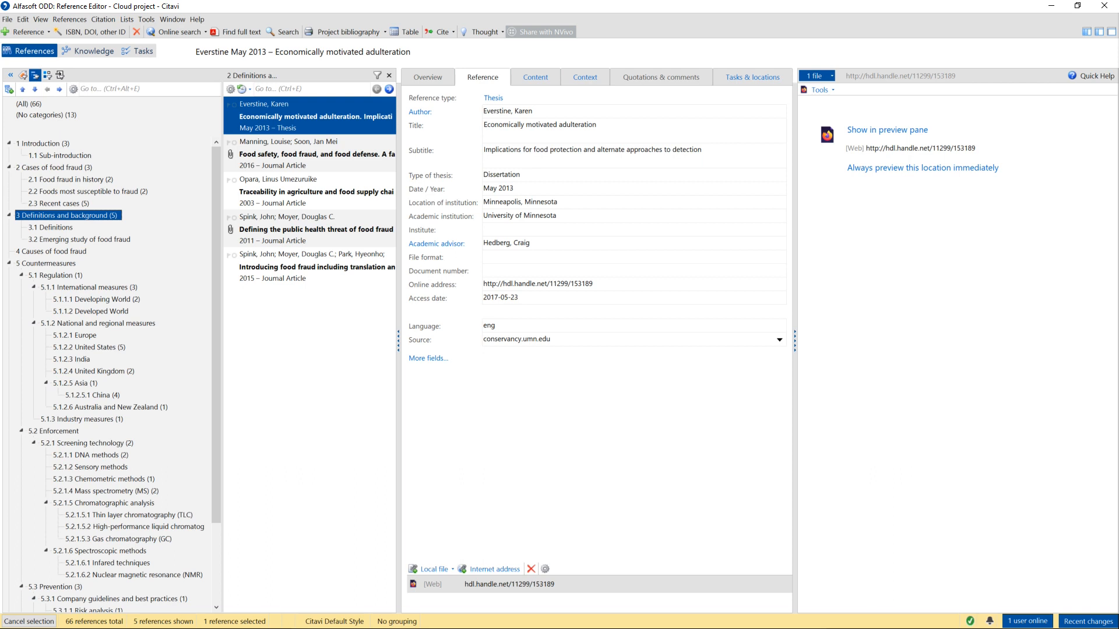
{"action": "left_click", "coordinate": [23, 89]}
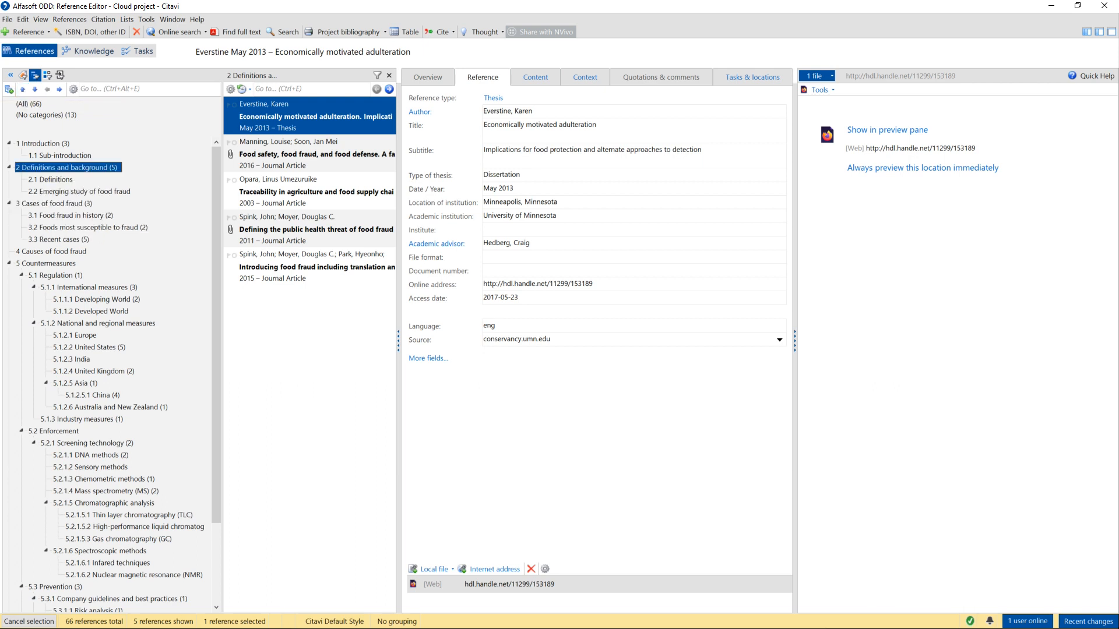
Delete the Sub-introduction subcategory from under Introduction.
{"action": "left_click", "coordinate": [60, 156]}
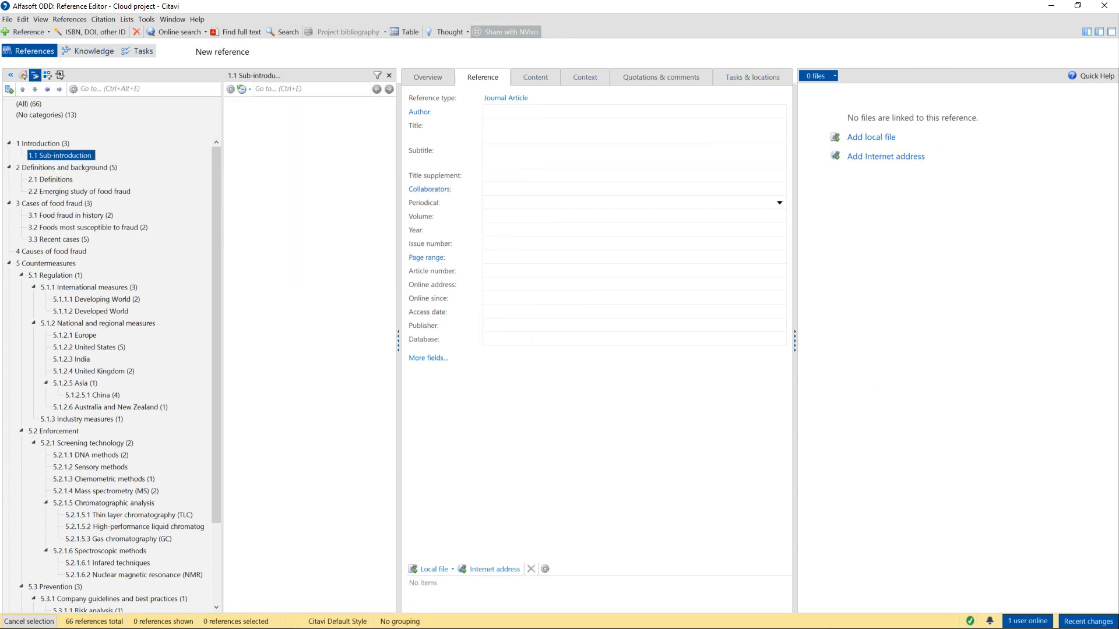
{"action": "left_click", "coordinate": [136, 32]}
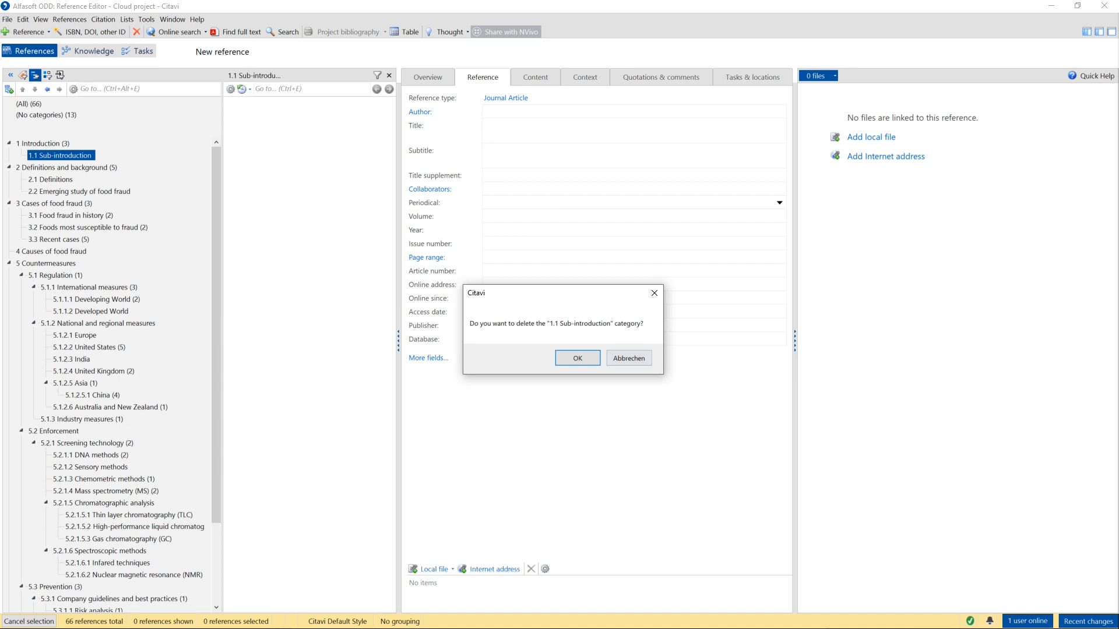
{"action": "left_click", "coordinate": [577, 357]}
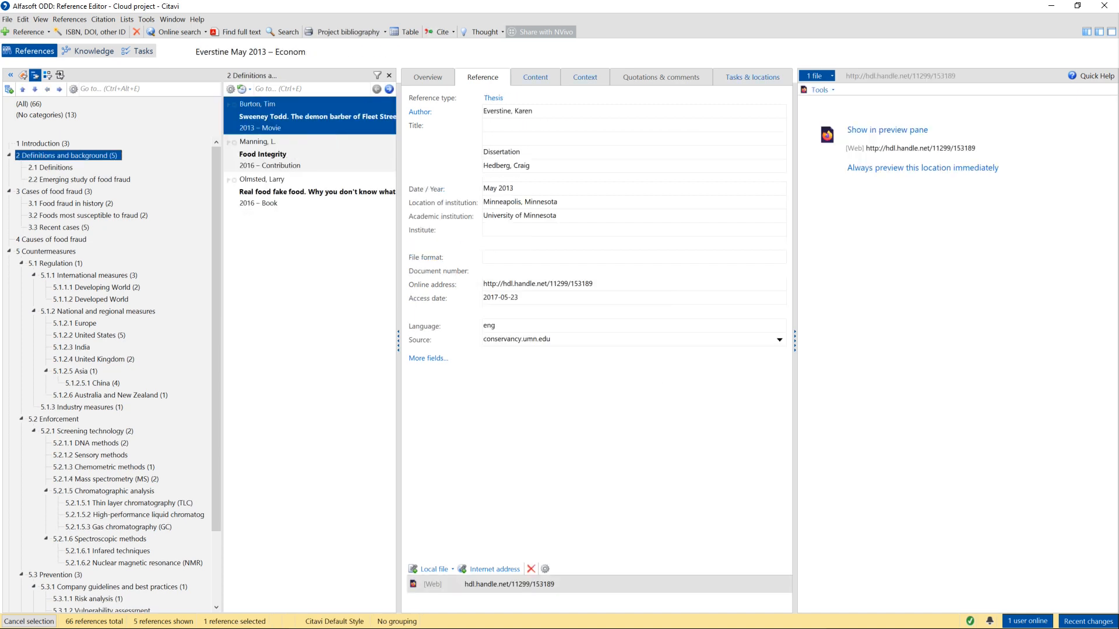
Show the references with no categories and assign "Food fraud" and "Human trafficking for labour exploitation" to Causes of food fraud.
{"action": "left_click", "coordinate": [43, 144]}
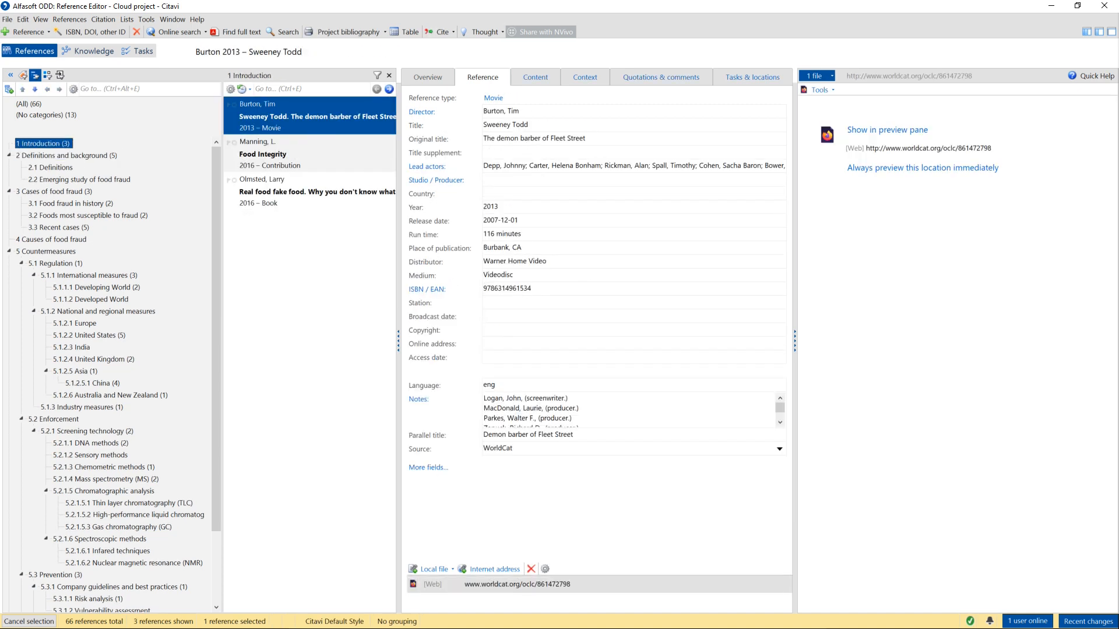
{"action": "left_click", "coordinate": [47, 114]}
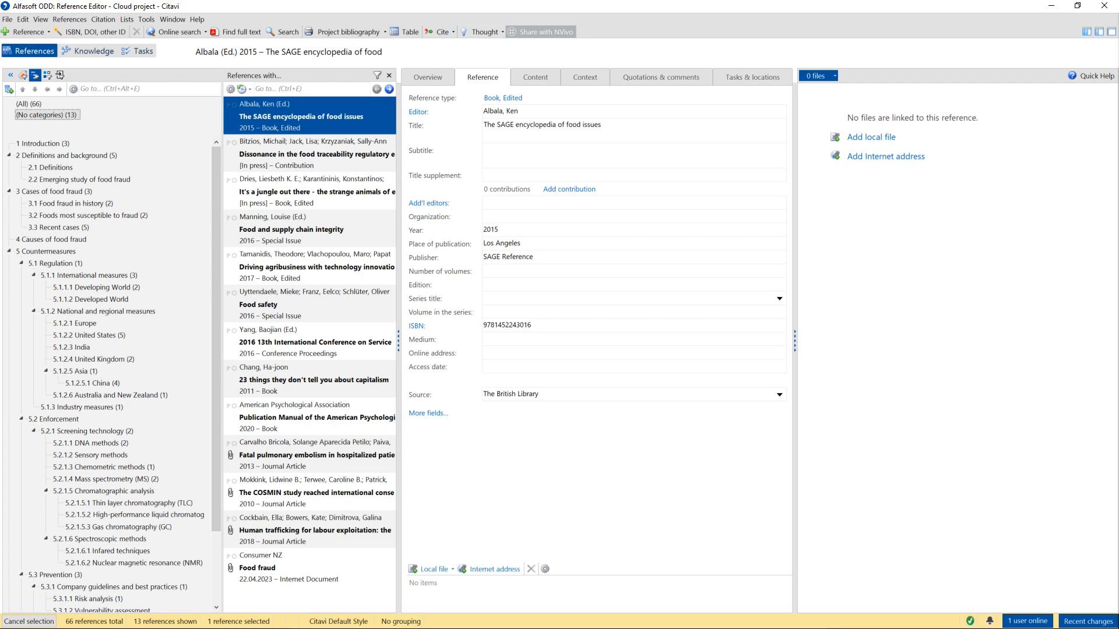
{"action": "left_click", "coordinate": [309, 568]}
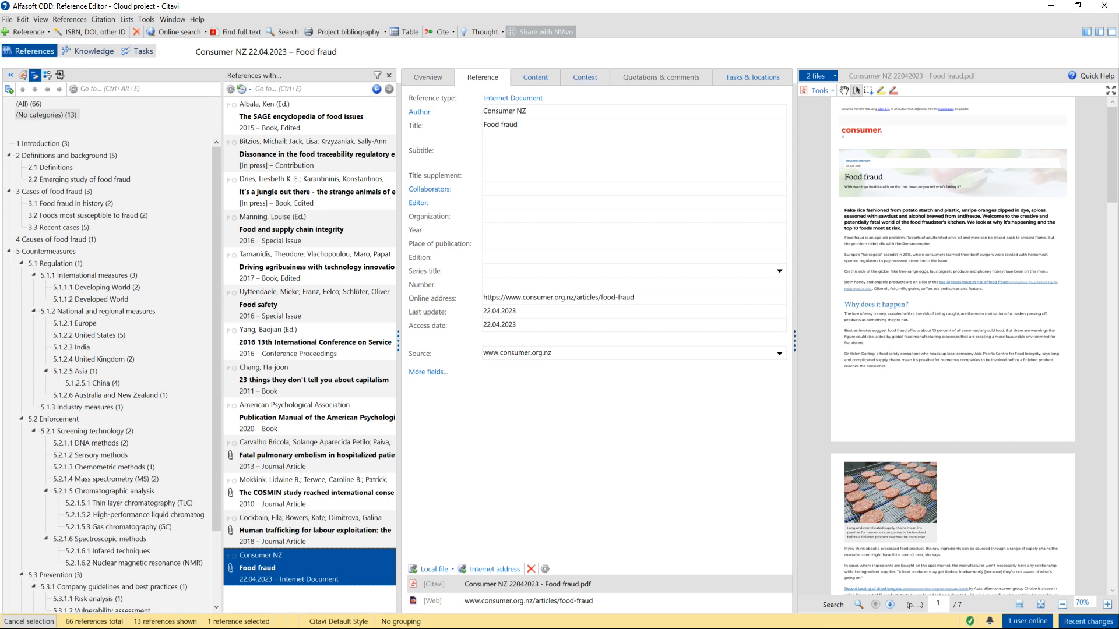
{"action": "left_click", "coordinate": [314, 531]}
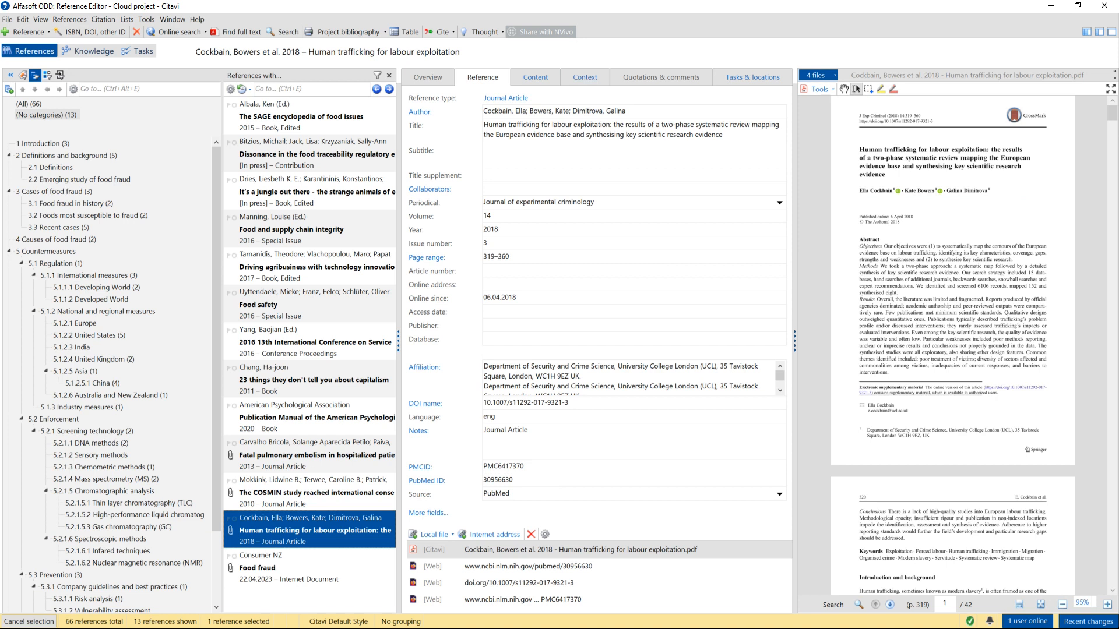
Switch to Citavi Web, show the project's categories, and examine the category editor with Definitions and background expanded before closing it.
{"action": "left_click", "coordinate": [309, 486]}
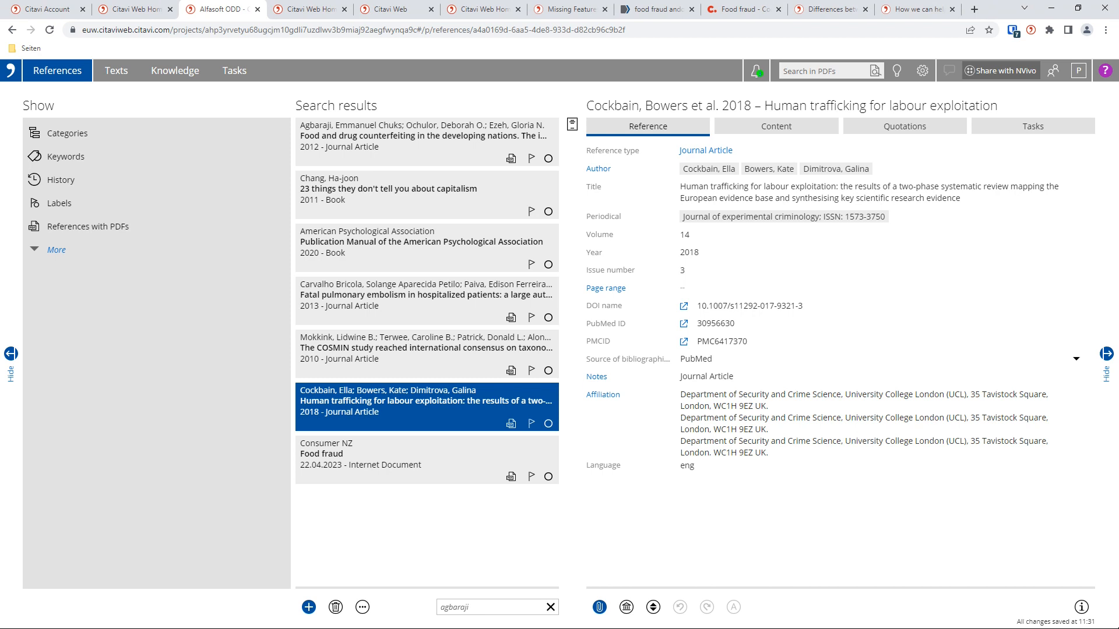
{"action": "left_click", "coordinate": [67, 133]}
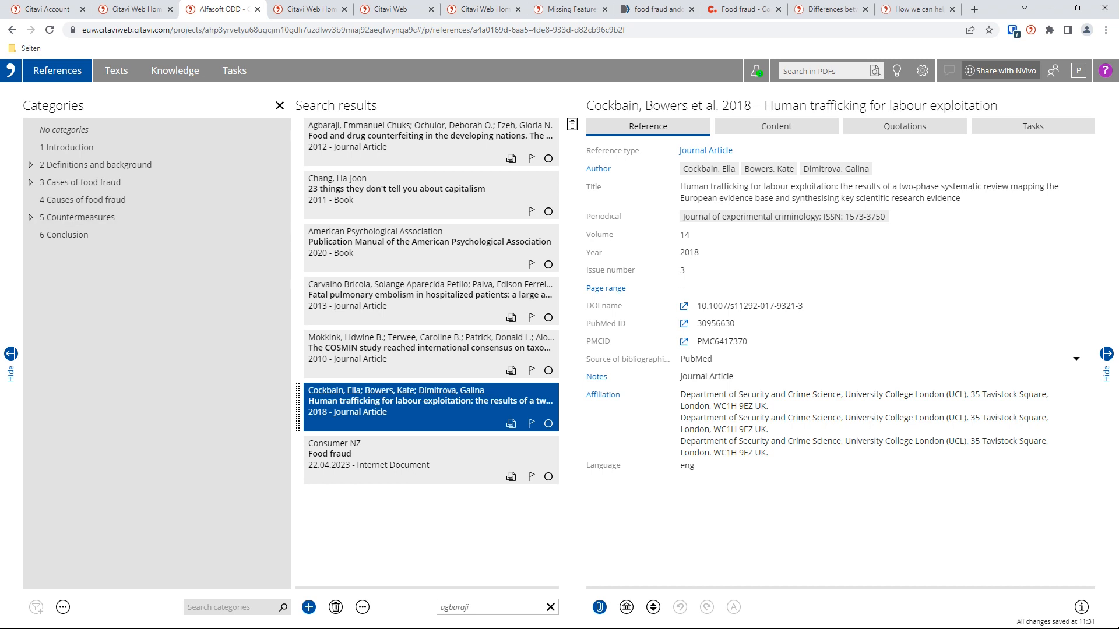
{"action": "left_click", "coordinate": [63, 607]}
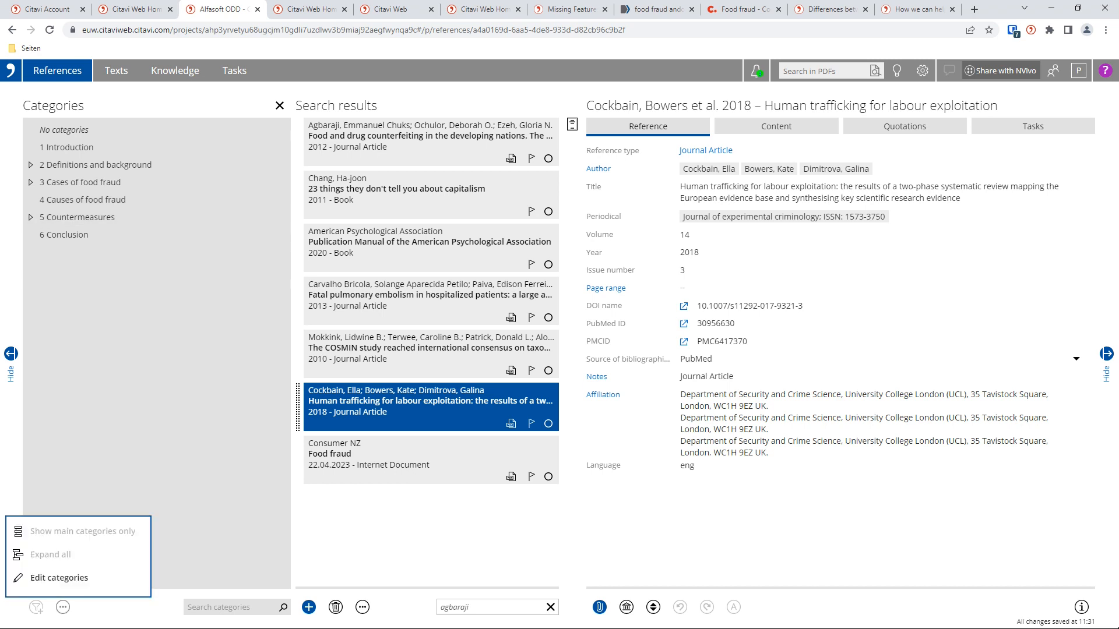
{"action": "left_click", "coordinate": [59, 578]}
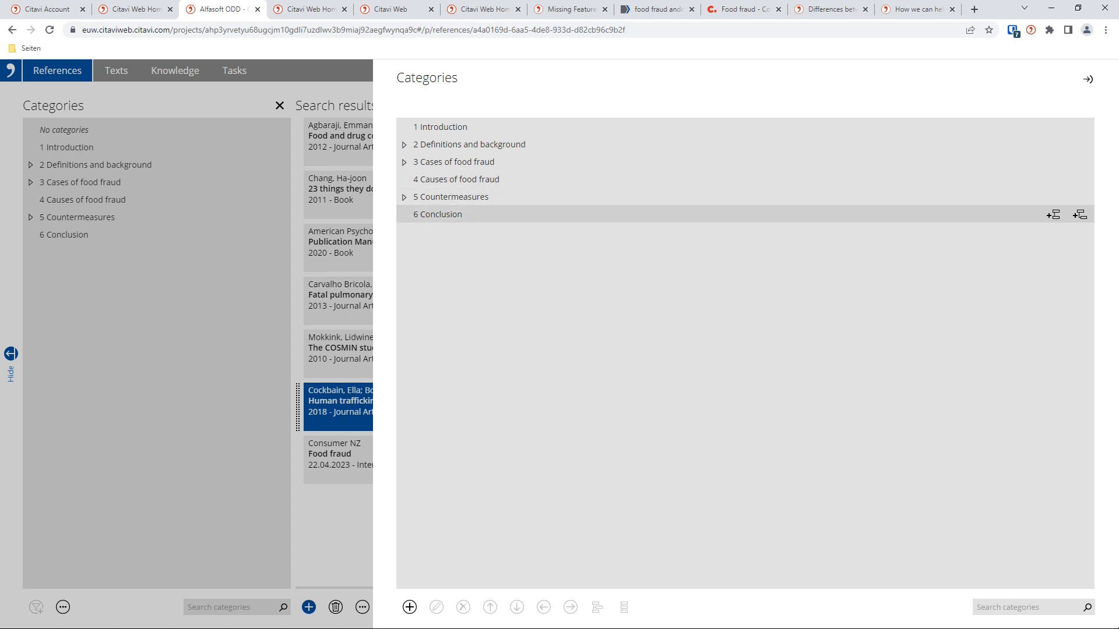
{"action": "left_click", "coordinate": [403, 145]}
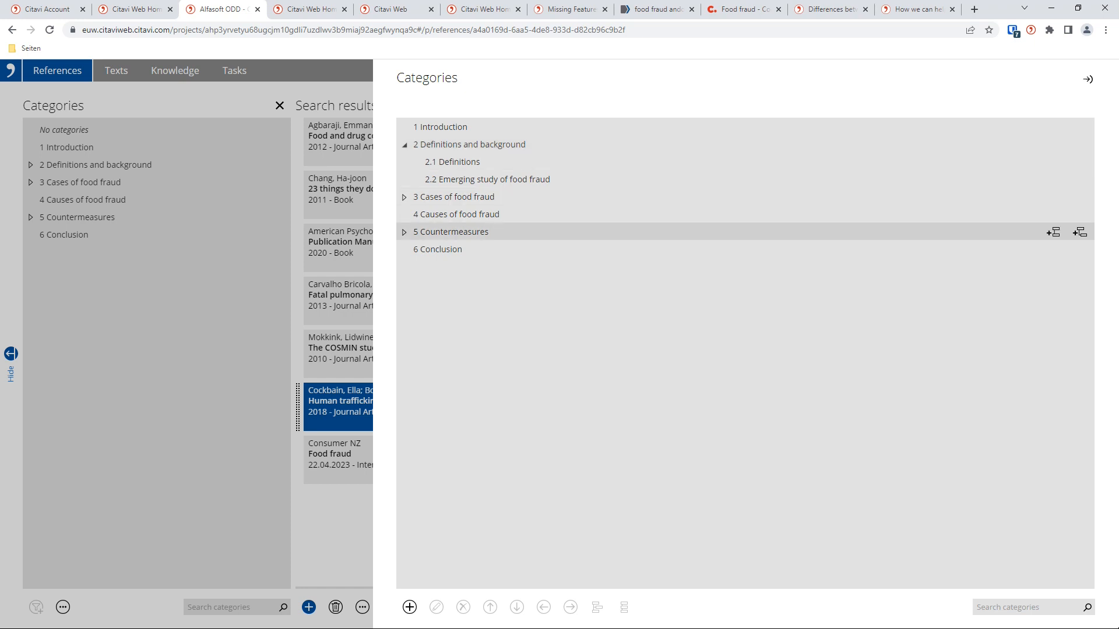
{"action": "left_click", "coordinate": [452, 232]}
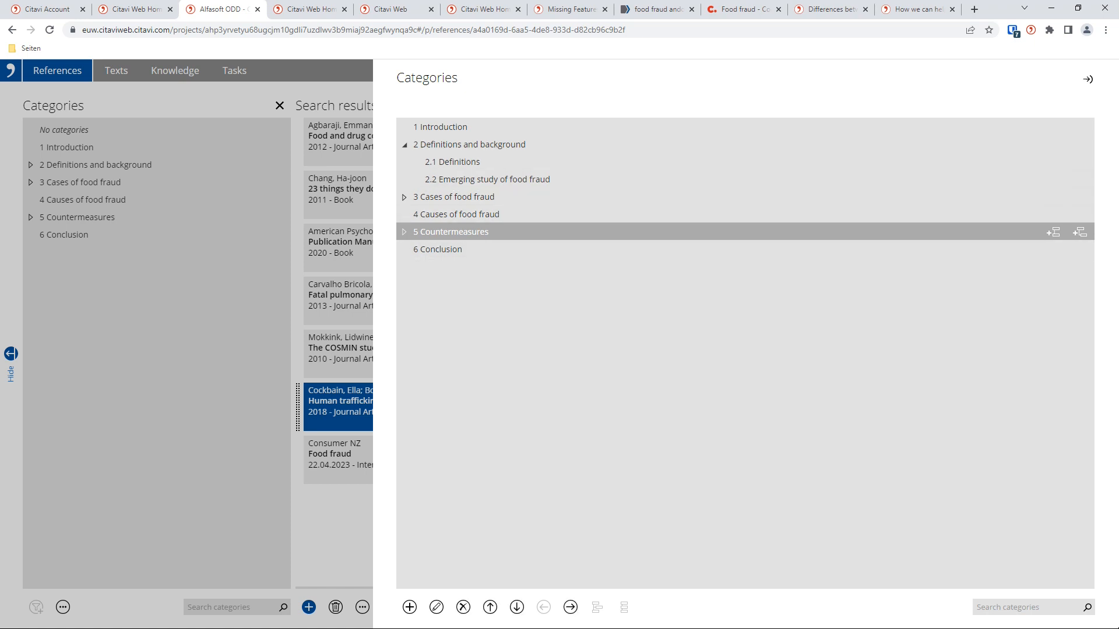
{"action": "left_click", "coordinate": [1088, 80]}
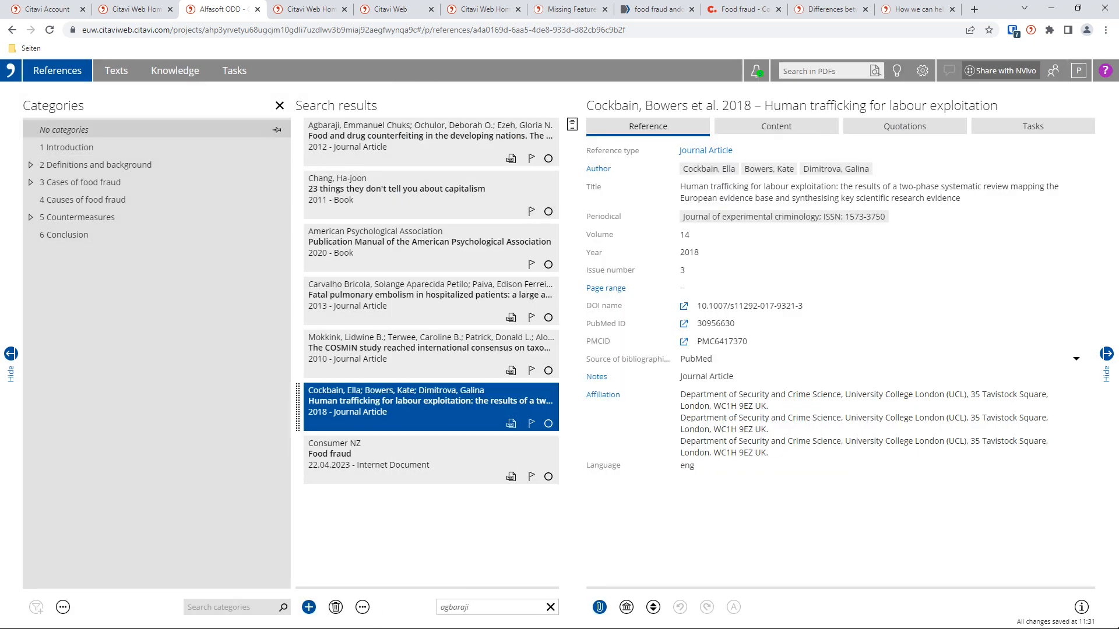
Show the references with no categories and assign "Publication Manual of the American Psychological Association" to Causes of food fraud.
{"action": "left_click", "coordinate": [66, 130]}
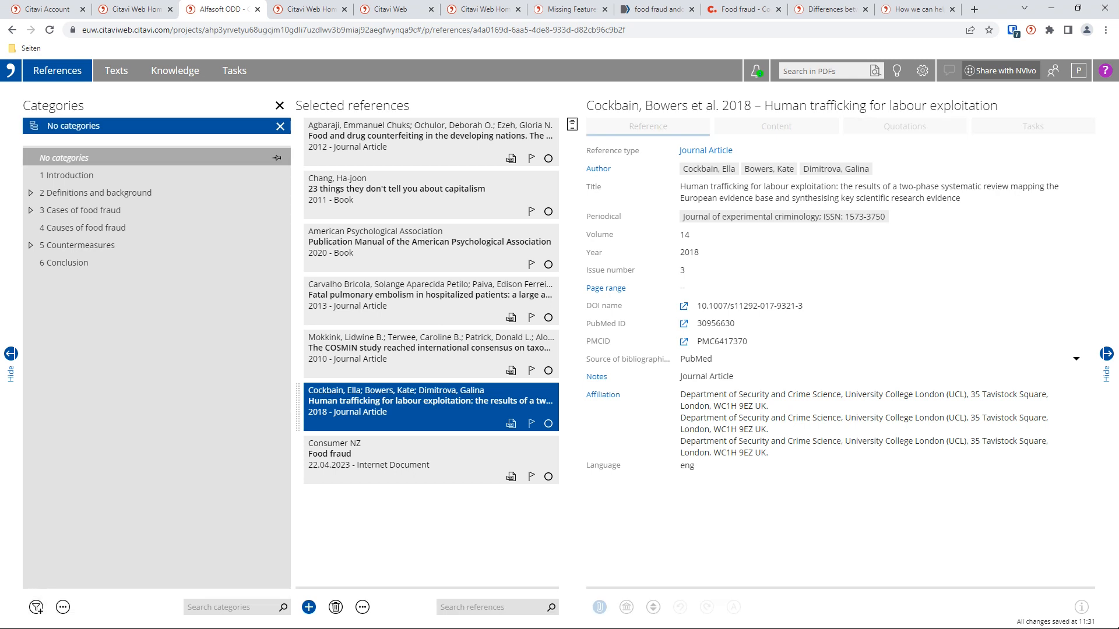
{"action": "scroll", "coordinate": [430, 385], "scroll_direction": "down", "scroll_amount": 2}
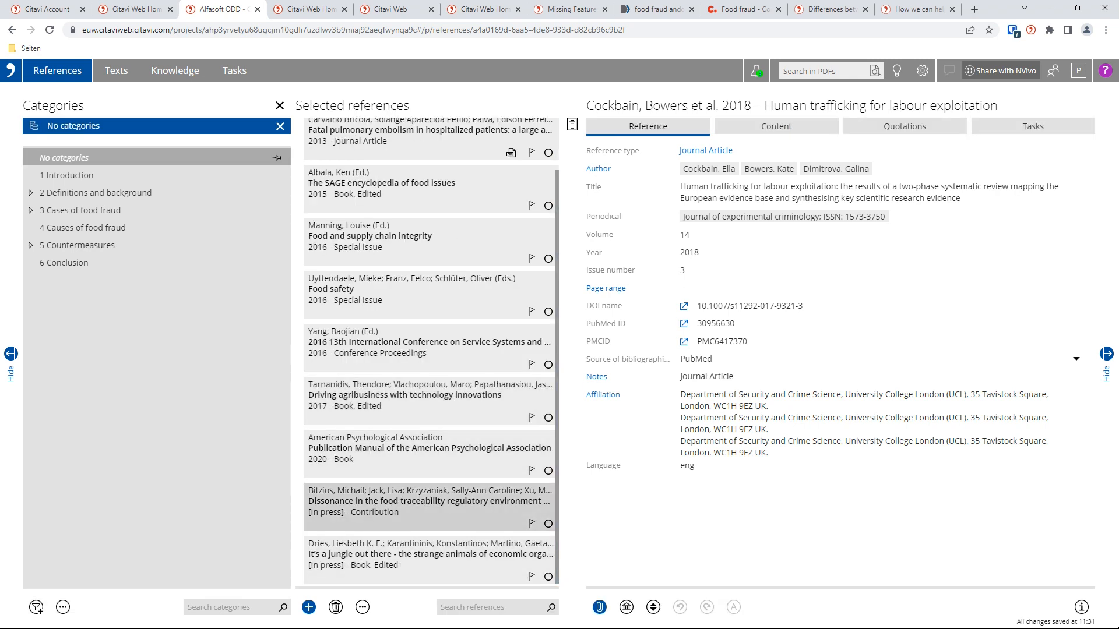
{"action": "left_click", "coordinate": [430, 454]}
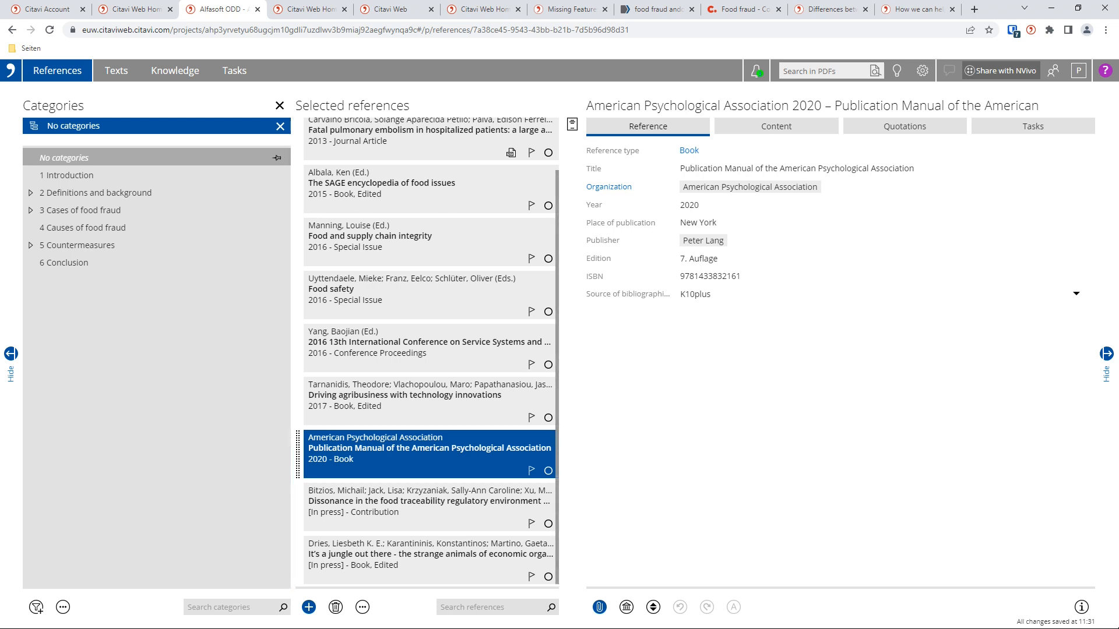
{"action": "left_click_drag", "start_coordinate": [300, 434], "coordinate": [95, 230]}
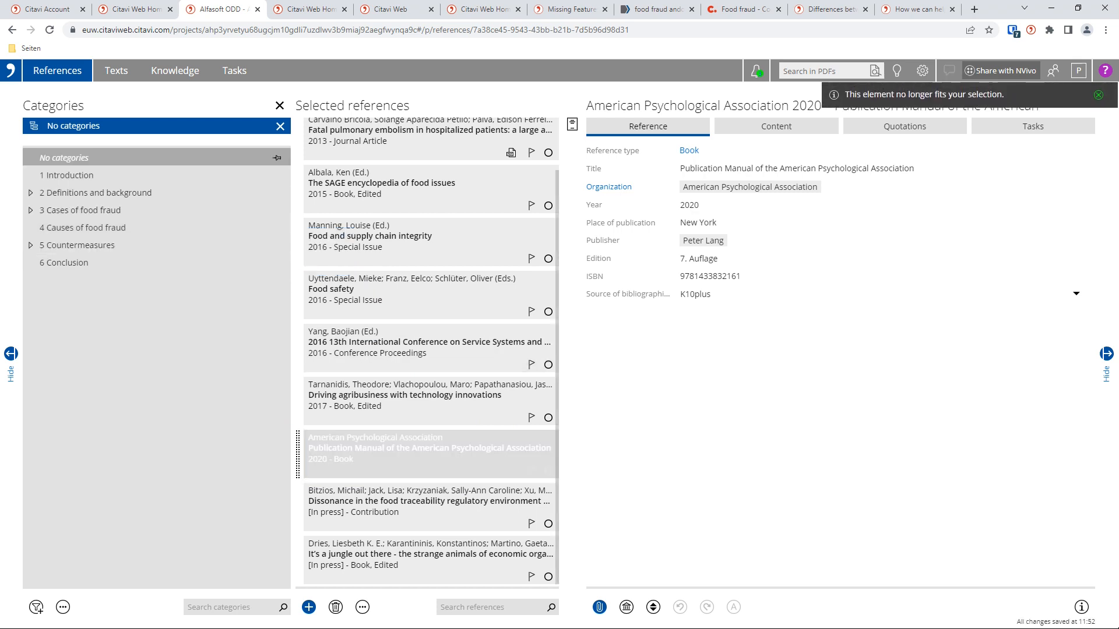
Assign "Food safety" to Causes of food fraud, and check its assigned categories in the category editor before closing it.
{"action": "left_click", "coordinate": [776, 126]}
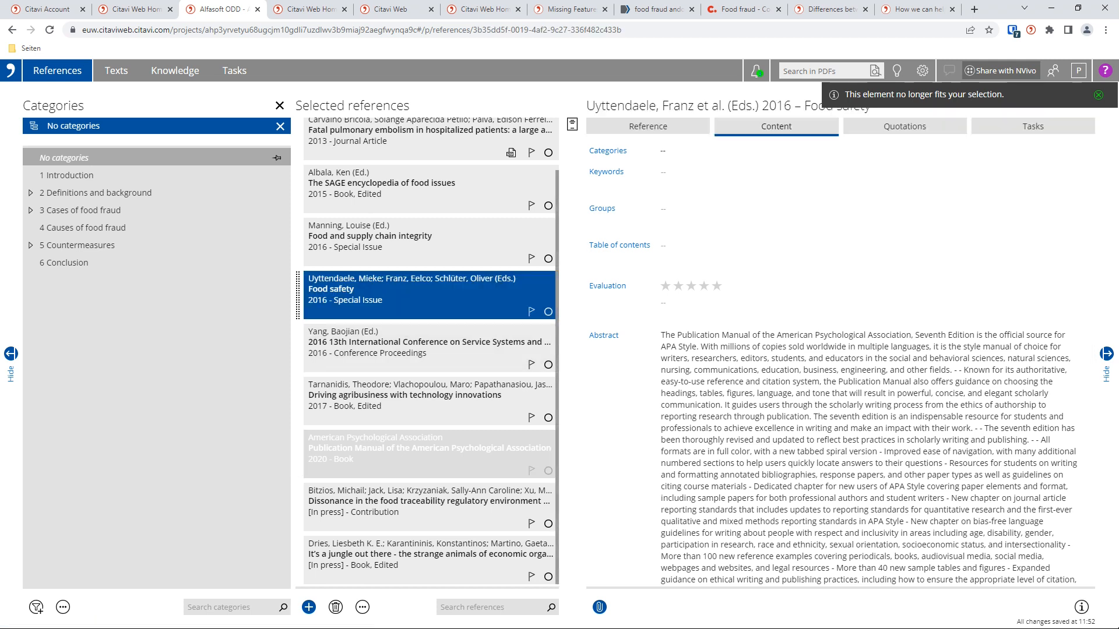
{"action": "left_click_drag", "start_coordinate": [298, 277], "coordinate": [123, 232]}
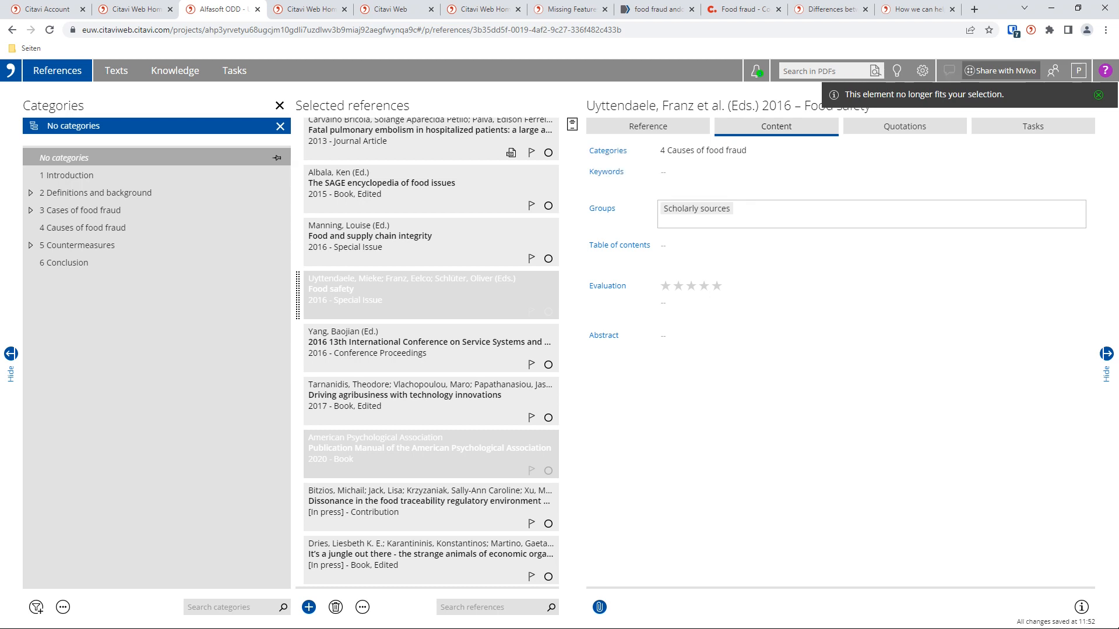
{"action": "left_click", "coordinate": [703, 151]}
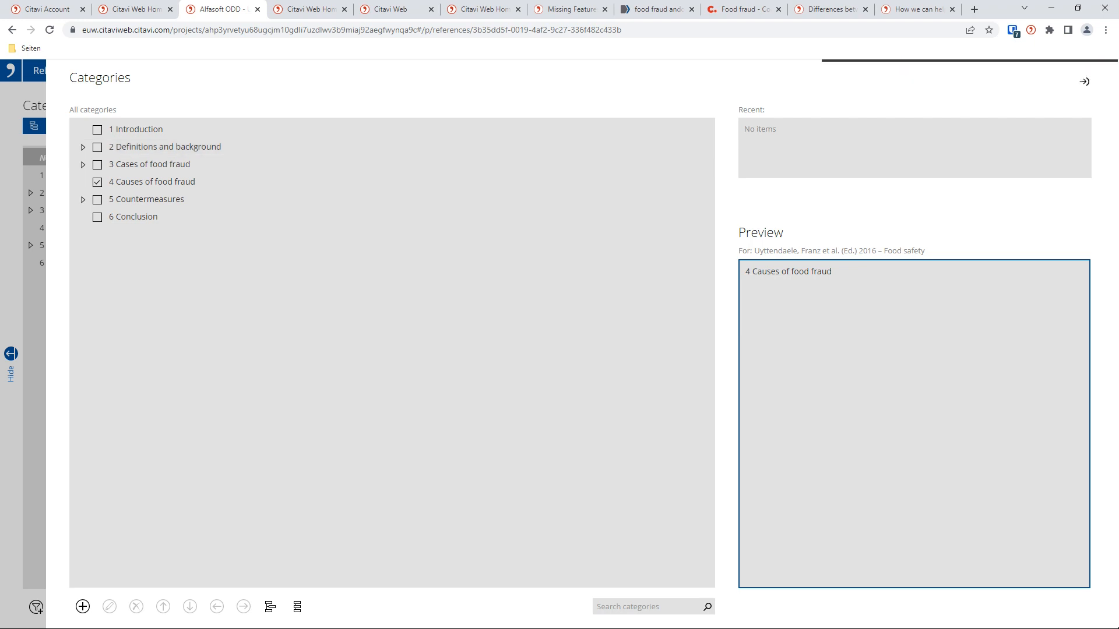
{"action": "key", "text": "Escape"}
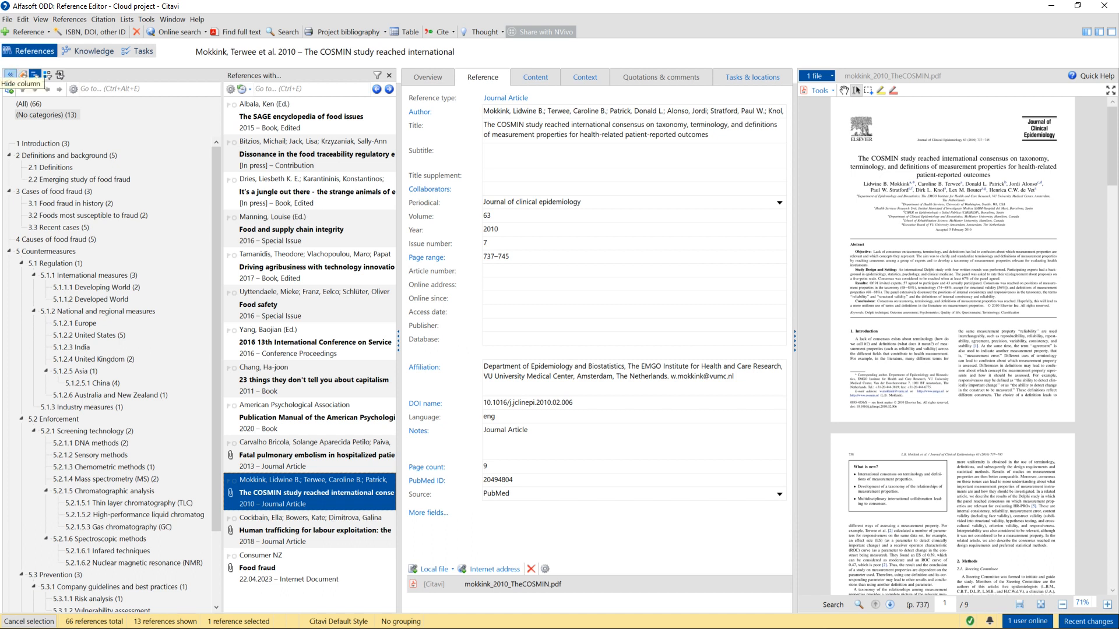
In Citavi desktop, hide the category and reference list columns and show the quotations of the "Fatal pulmonary embolism in hospitalized patients" article.
{"action": "left_click", "coordinate": [10, 75]}
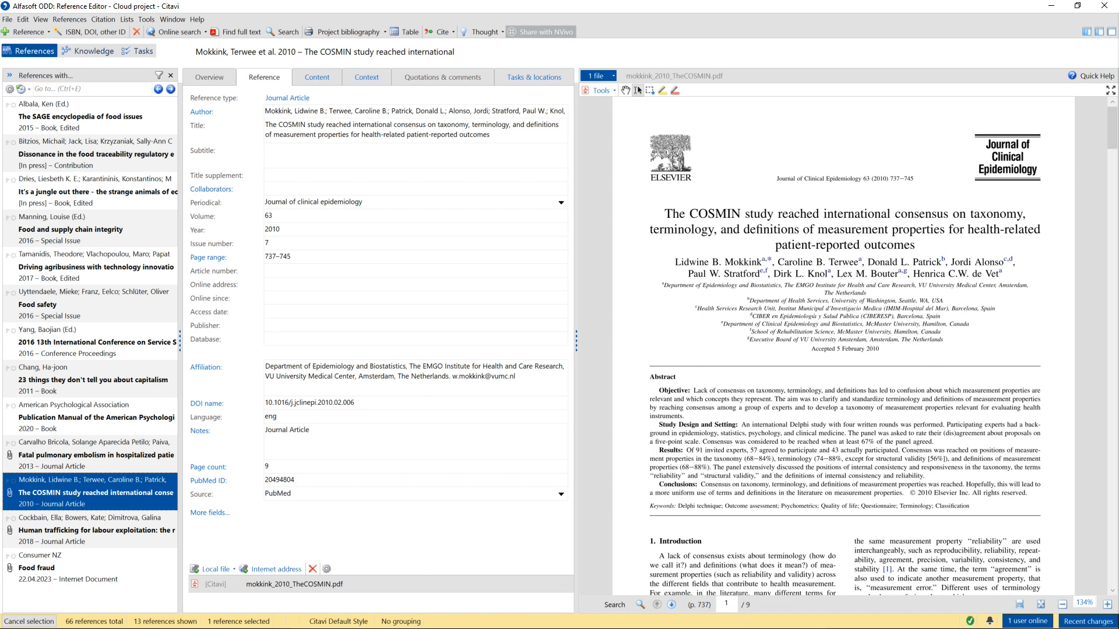
{"action": "left_click", "coordinate": [93, 454]}
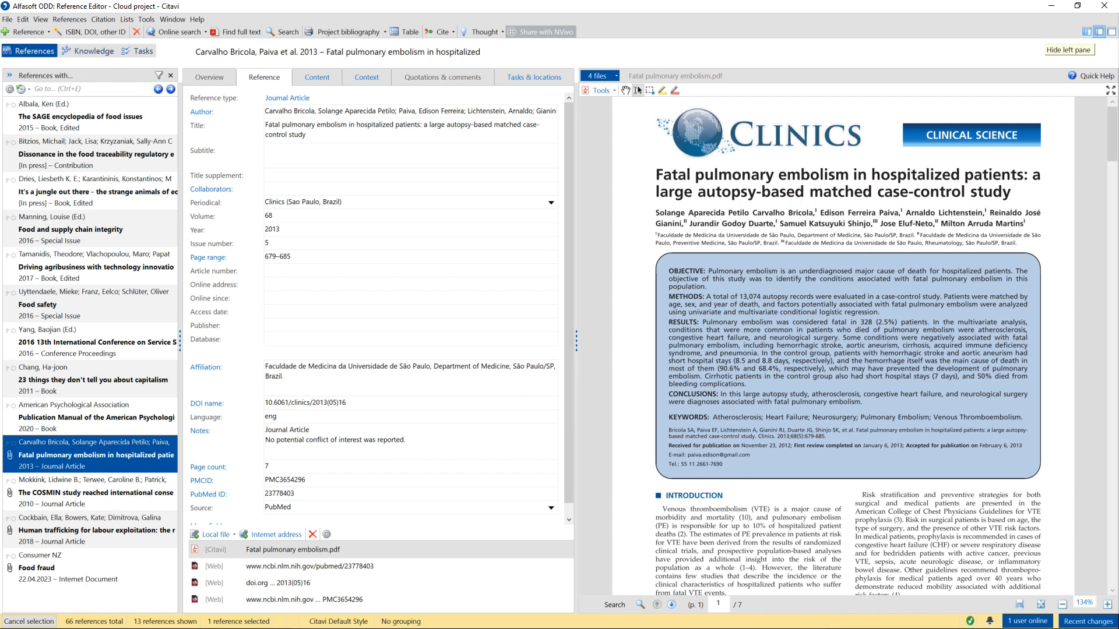
{"action": "left_click", "coordinate": [1099, 31]}
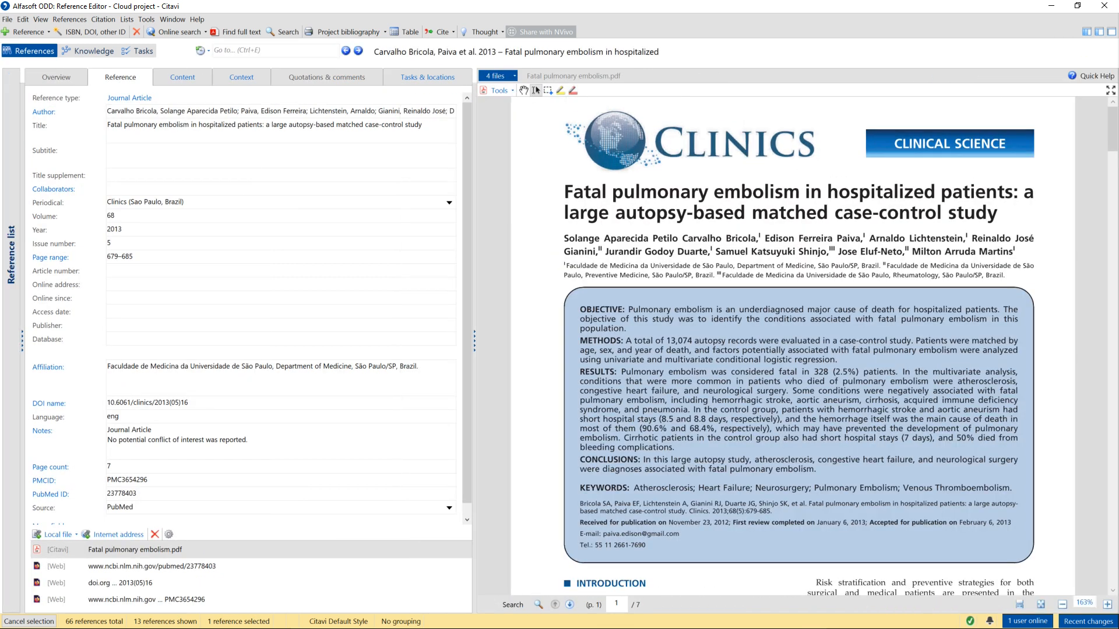
{"action": "left_click", "coordinate": [326, 77]}
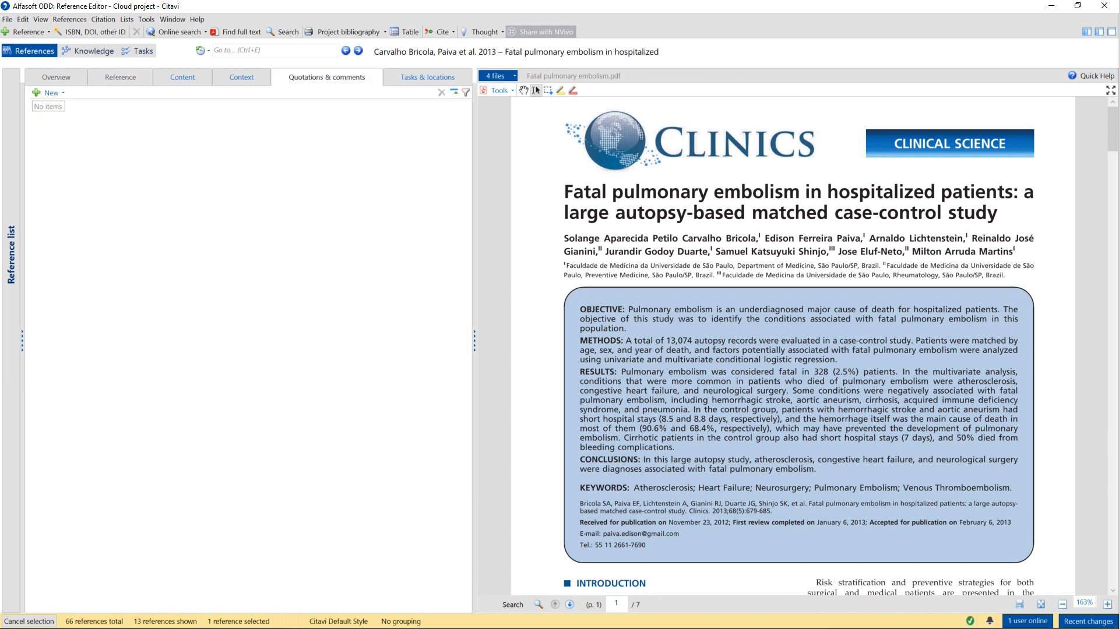
Save the Statistical analysis passage from "A database was created" to "cases and controls" as a direct quotation.
{"action": "scroll", "coordinate": [799, 346], "scroll_direction": "down", "scroll_amount": 7}
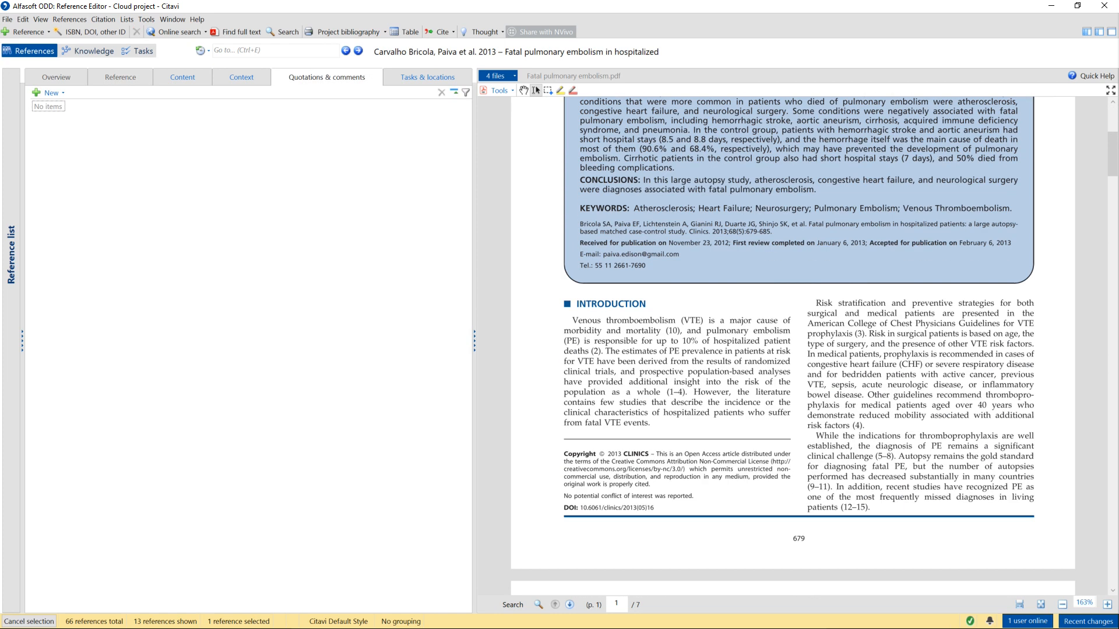
{"action": "scroll", "coordinate": [799, 346], "scroll_direction": "down", "scroll_amount": 3}
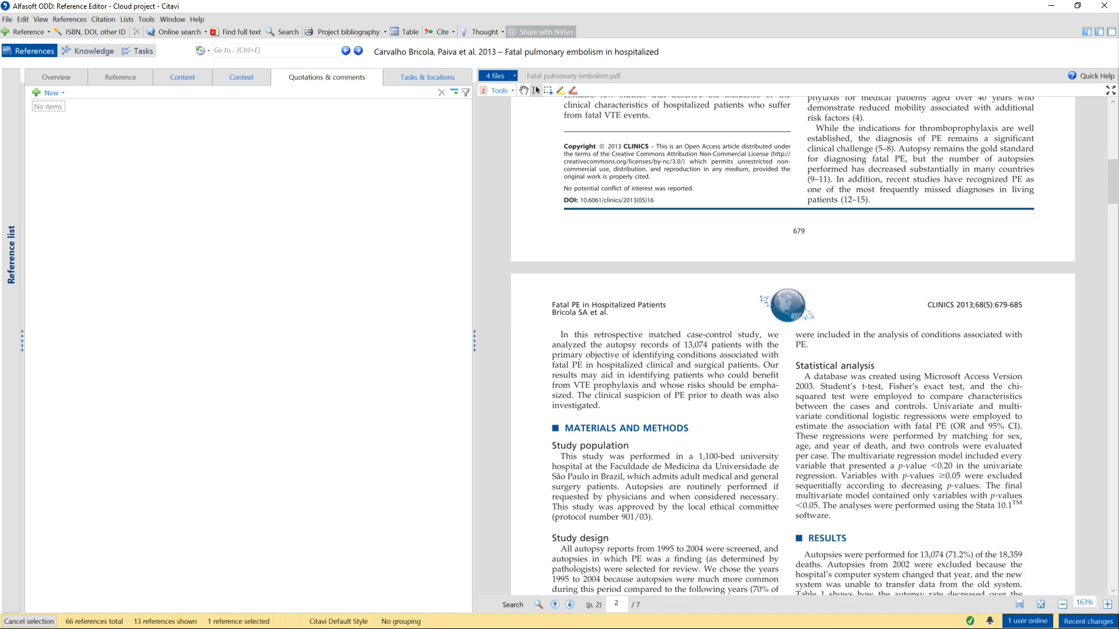
{"action": "scroll", "coordinate": [799, 347], "scroll_direction": "down", "scroll_amount": 2}
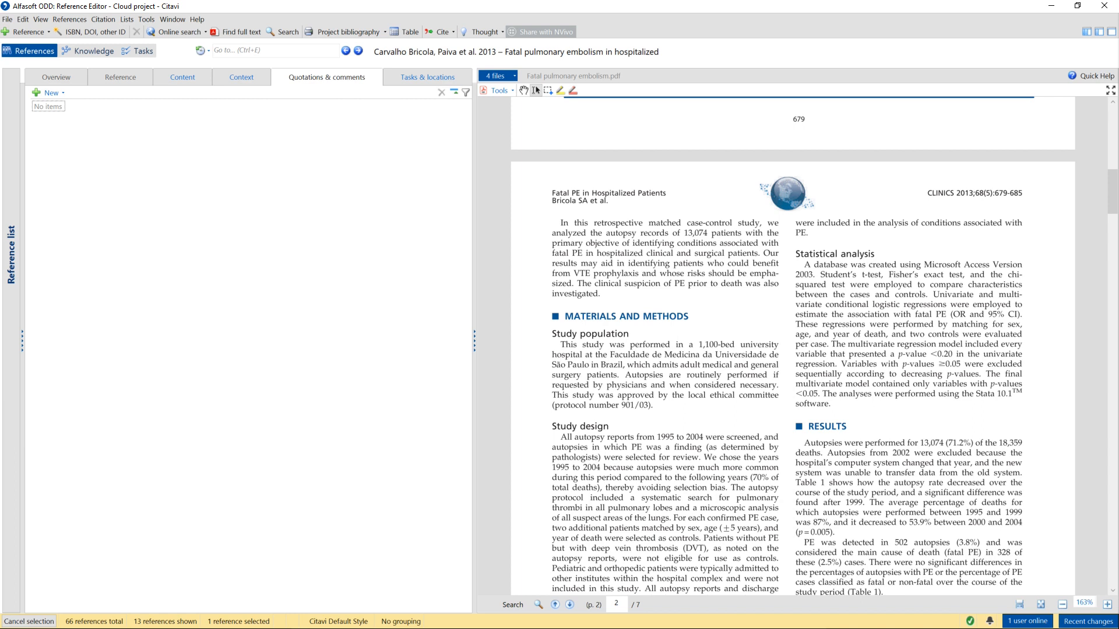
{"action": "left_click_drag", "start_coordinate": [804, 266], "coordinate": [927, 295]}
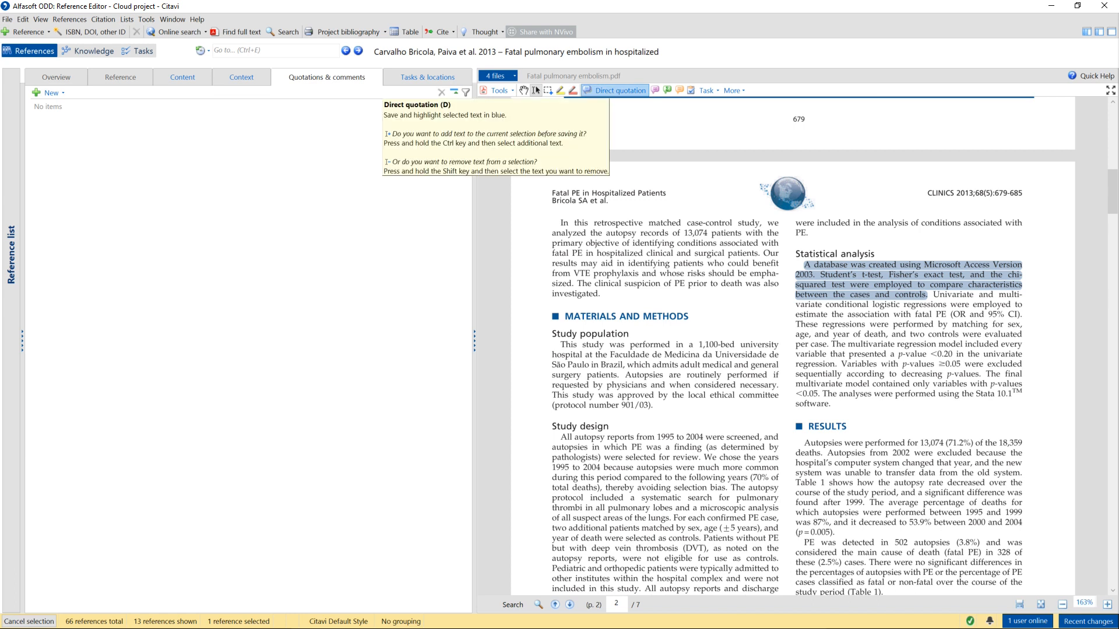
{"action": "left_click", "coordinate": [619, 91]}
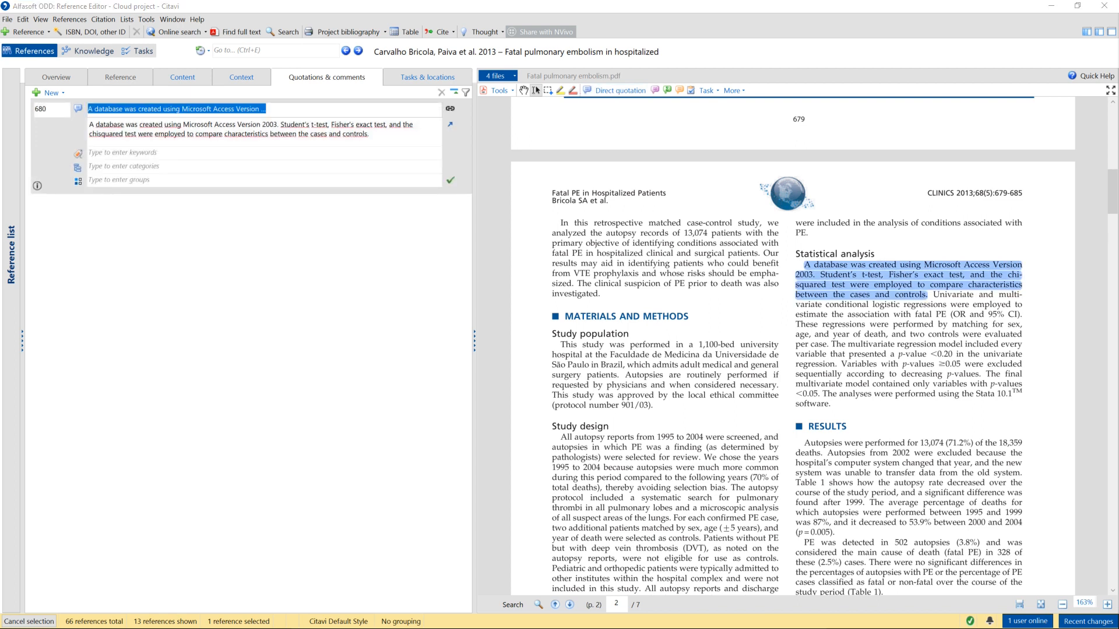
{"action": "left_click", "coordinate": [49, 109]}
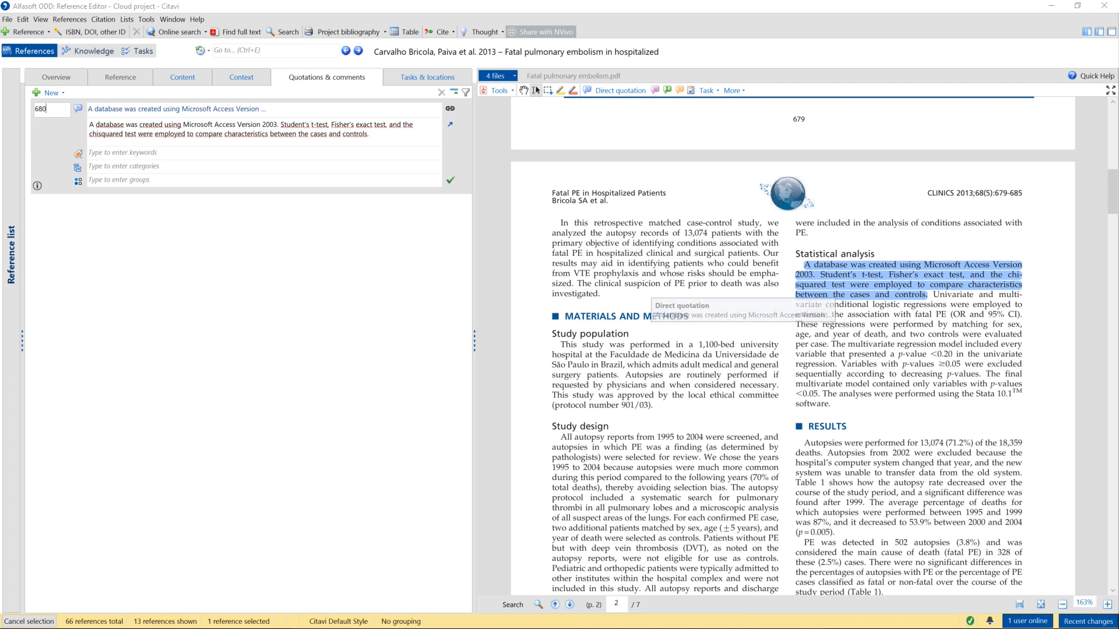
Save the passage from "The multivariate regression model" to "software" as an indirect quotation with the text "These are my words.".
{"action": "scroll", "coordinate": [670, 303], "scroll_direction": "down", "scroll_amount": 1}
{"action": "scroll", "coordinate": [793, 350], "scroll_direction": "down", "scroll_amount": 1}
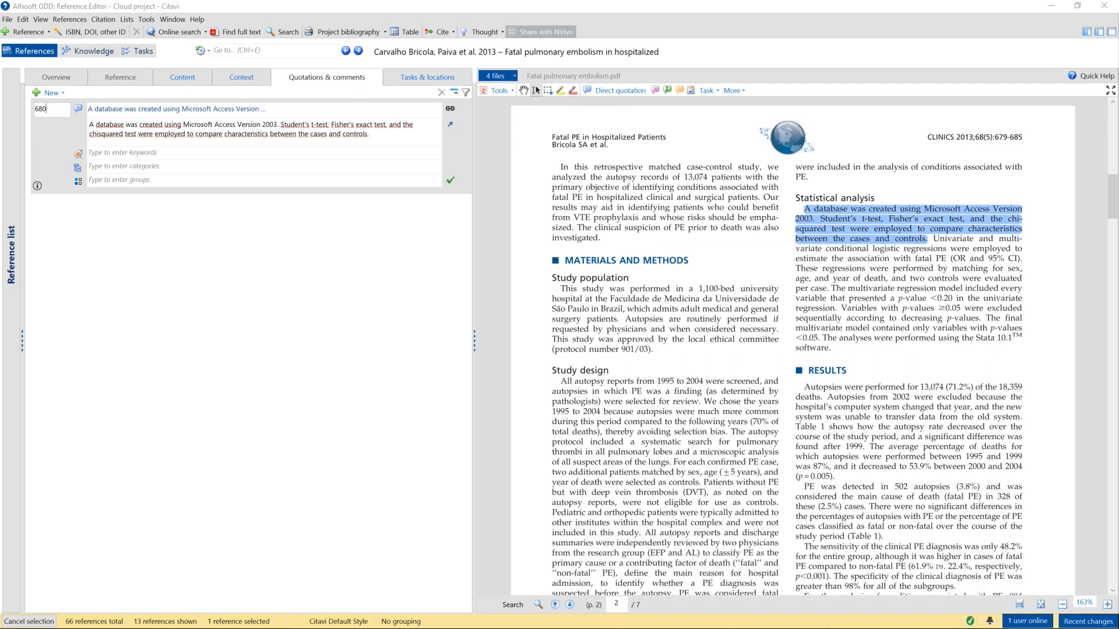
{"action": "left_click_drag", "start_coordinate": [831, 289], "coordinate": [830, 349]}
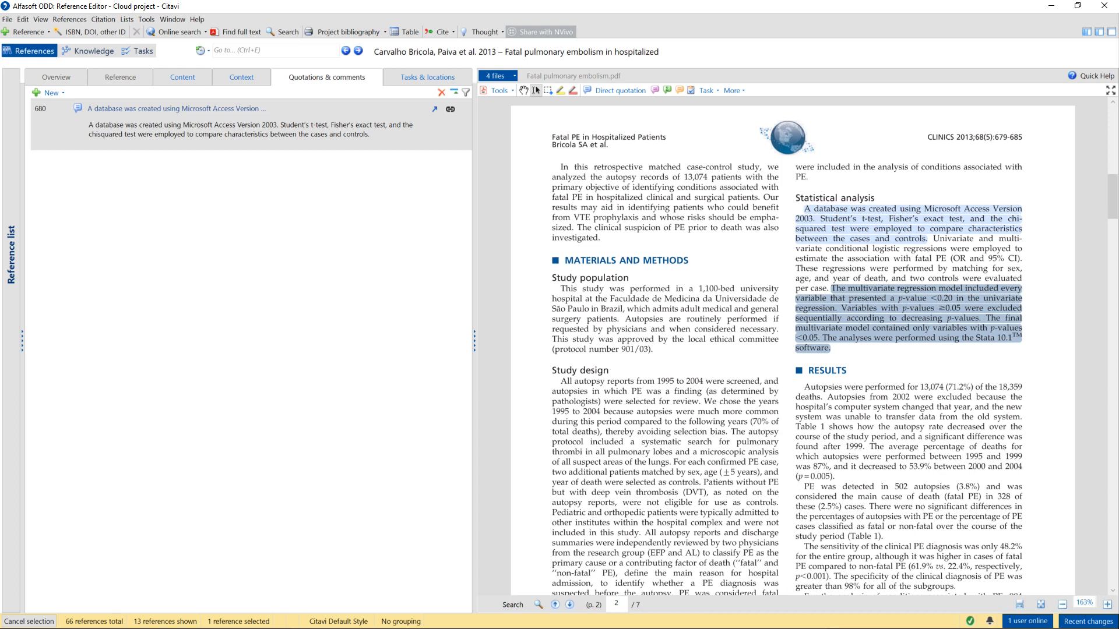
{"action": "left_click", "coordinate": [655, 91]}
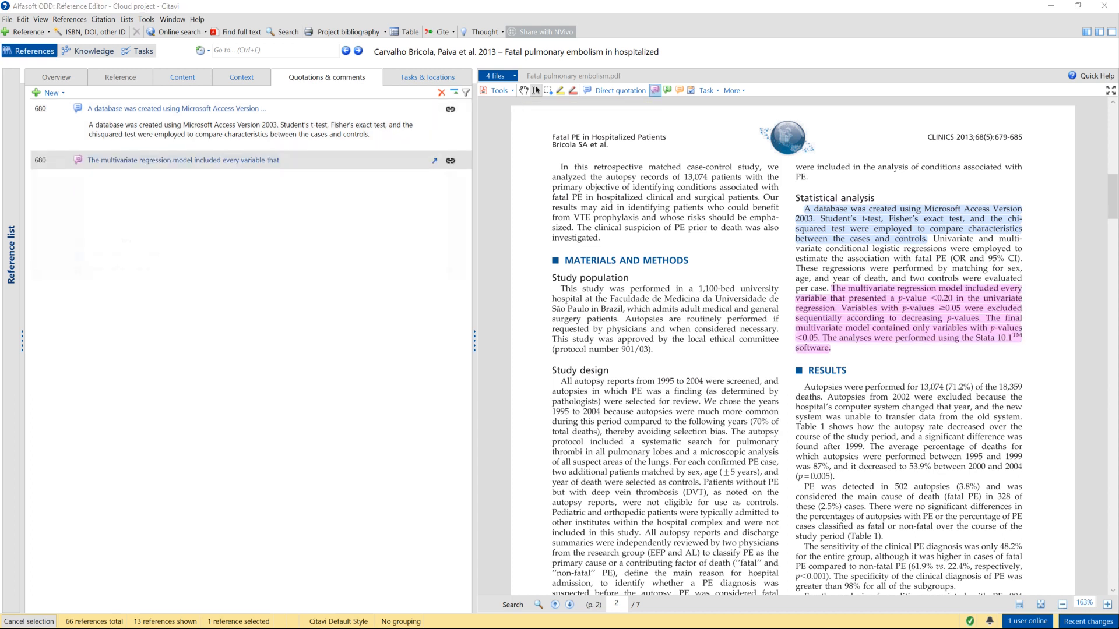
{"action": "left_click", "coordinate": [90, 175]}
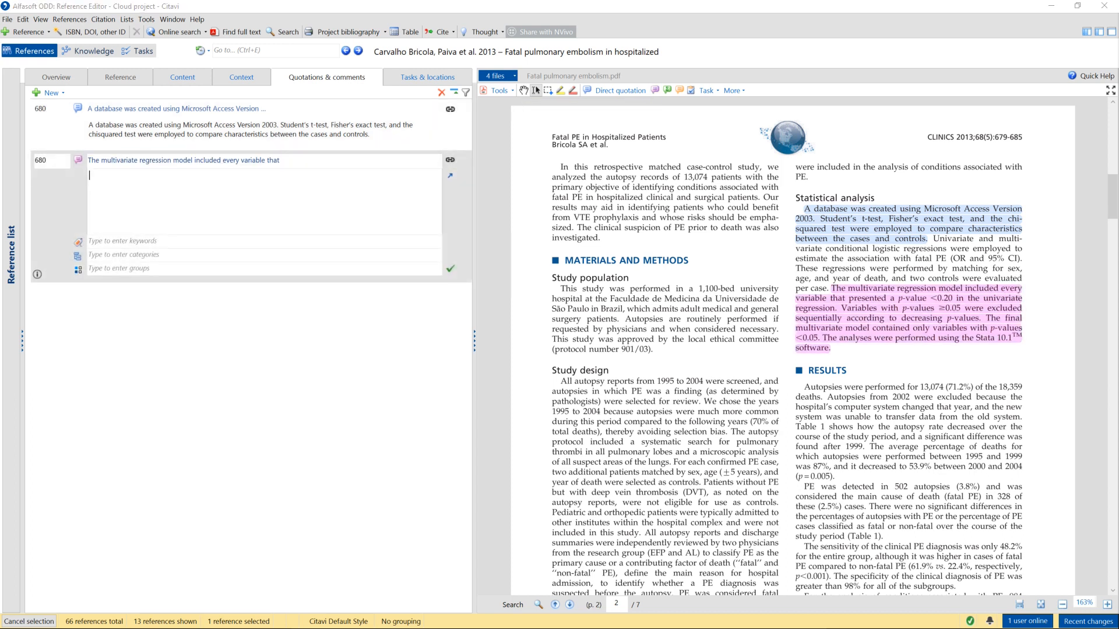
{"action": "type", "text": "These"}
{"action": "key", "text": "BackSpace"}
{"action": "key", "text": "BackSpace"}
{"action": "key", "text": "BackSpace"}
{"action": "type", "text": "ie"}
{"action": "key", "text": "ctrl+BackSpace"}
{"action": "type", "text": "These are my words."}
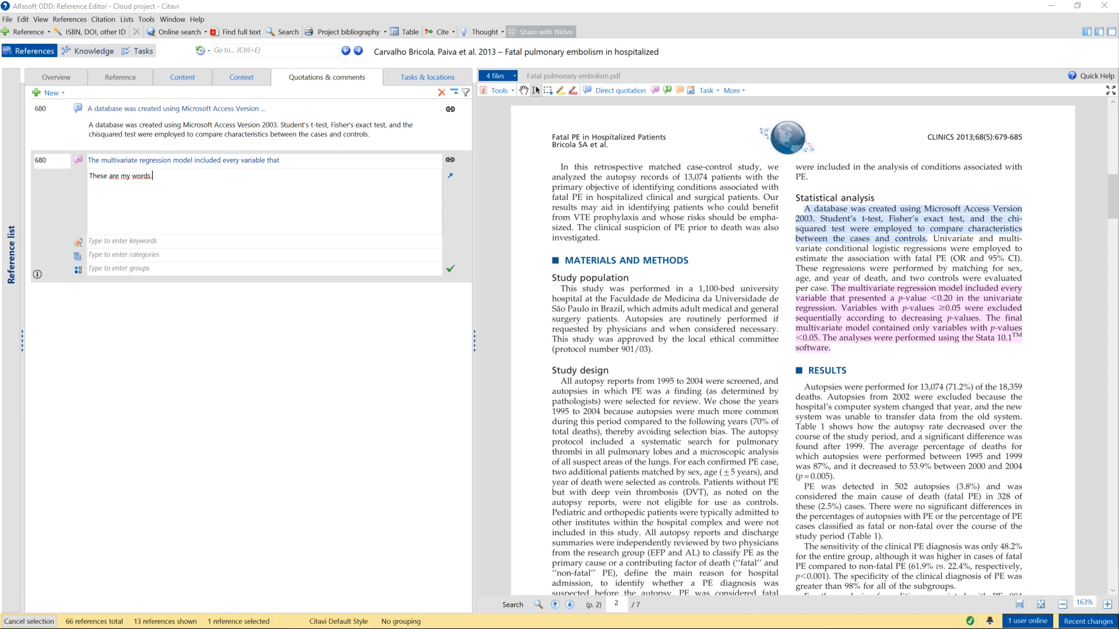
{"action": "key", "text": "Escape"}
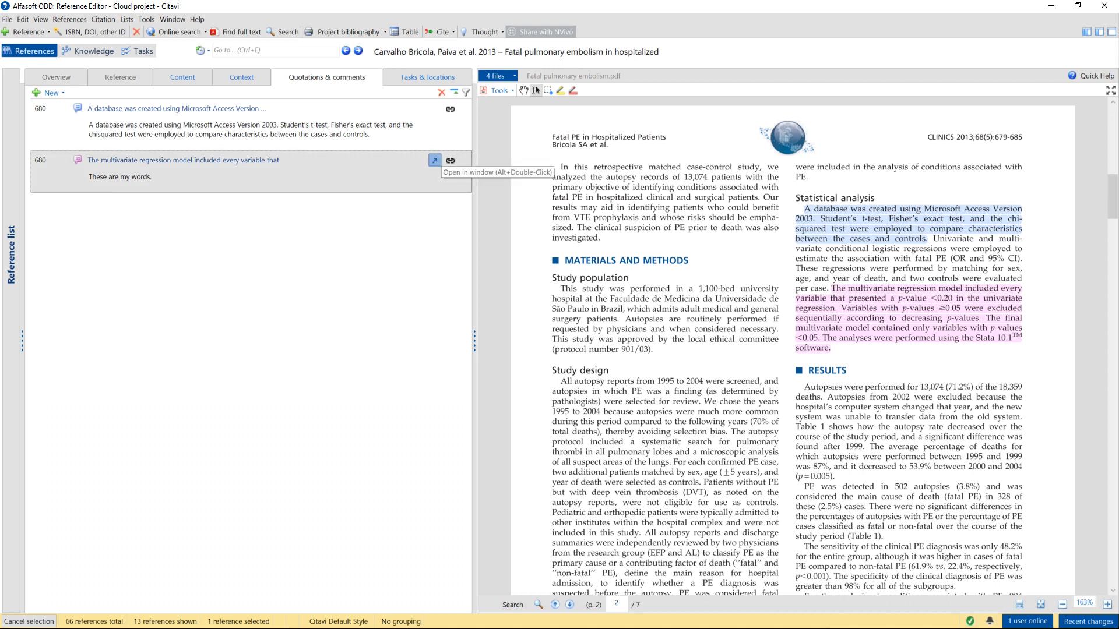
Open the indirect quotation in its own window, show its passage in the PDF, then reopen the window and cancel it.
{"action": "left_click", "coordinate": [434, 161]}
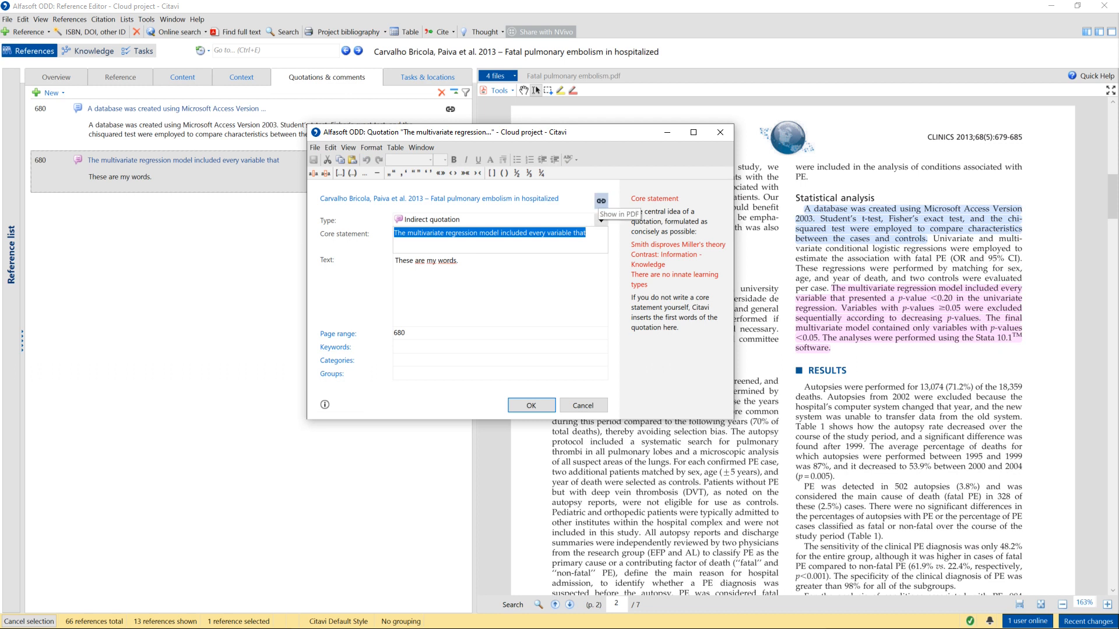
{"action": "left_click", "coordinate": [601, 201]}
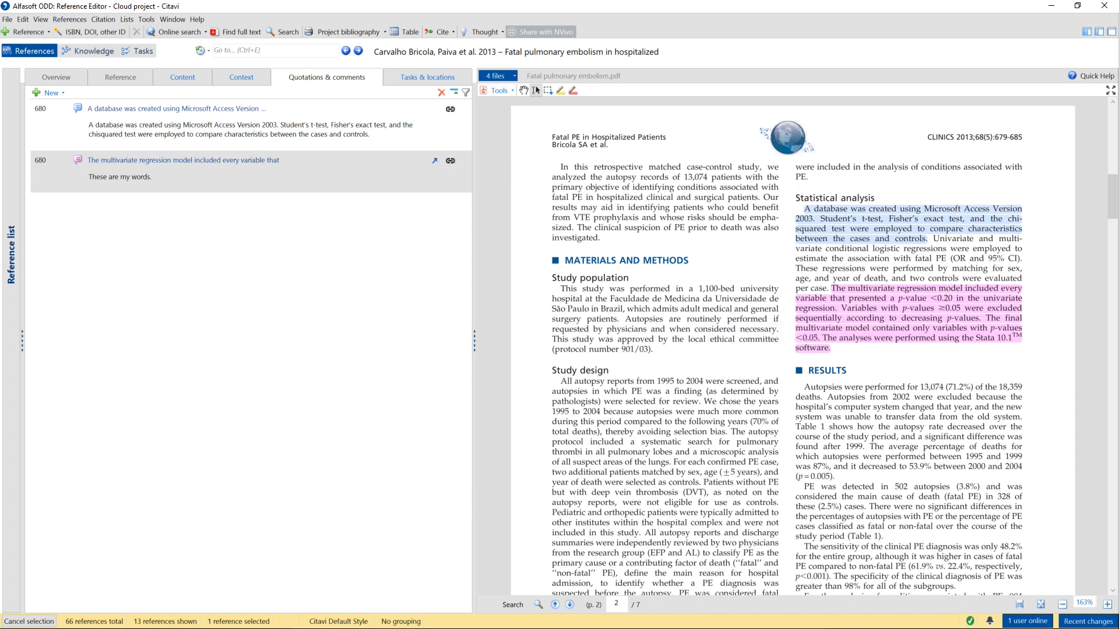
{"action": "left_click", "coordinate": [435, 160]}
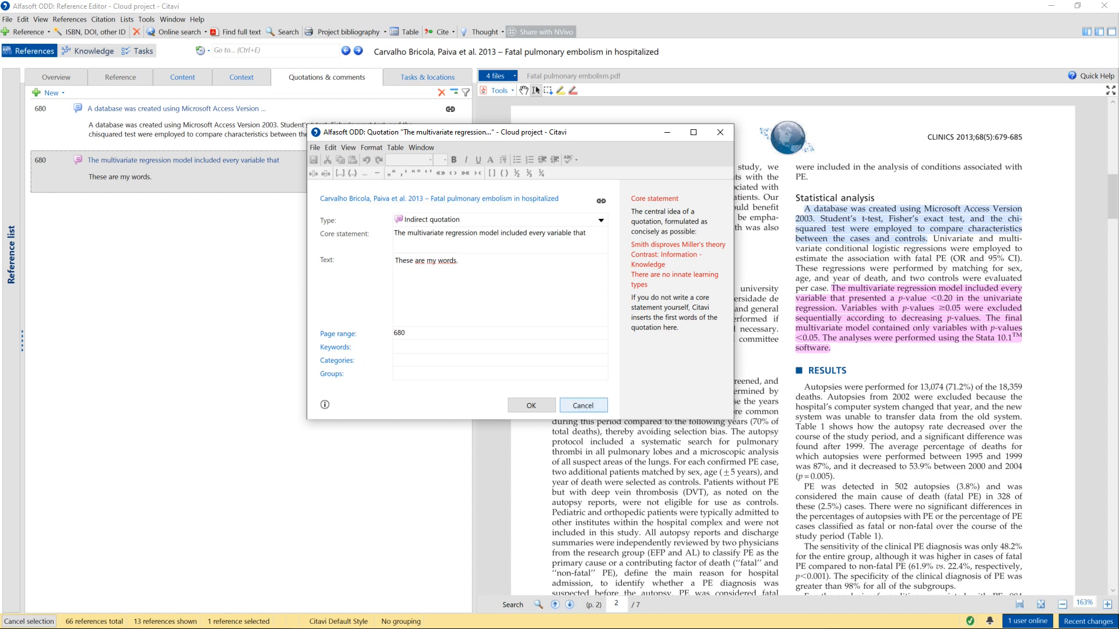
{"action": "left_click", "coordinate": [583, 405]}
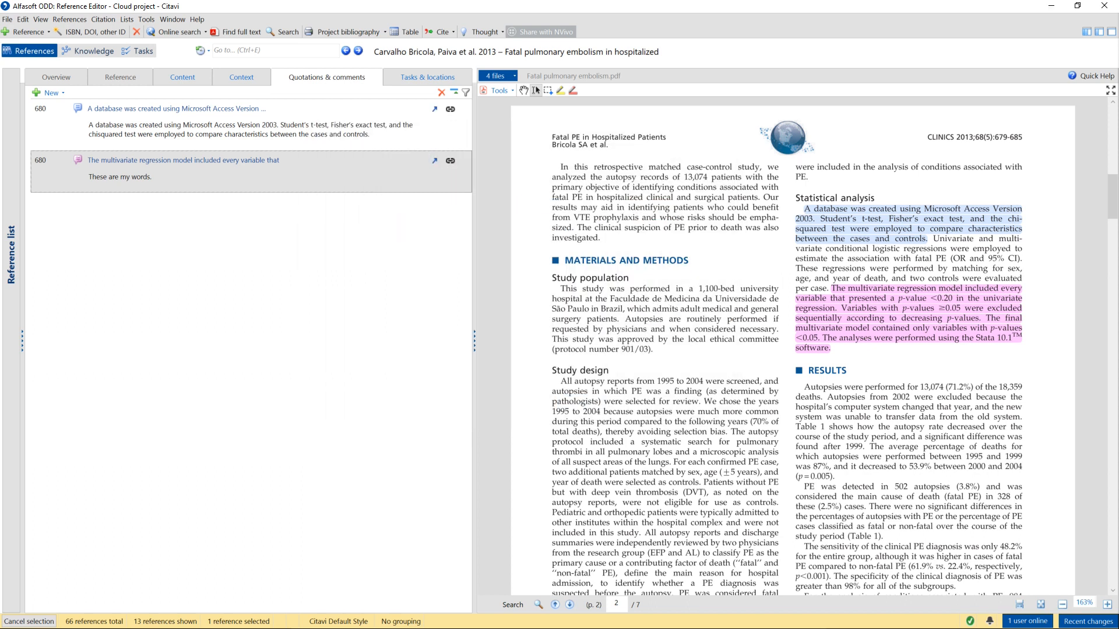
Save the Discussion passage from "VTE prevention in hospitalized patients" to "VTE prophylaxis (3,4,16)" as a summary with the text "My summary.".
{"action": "scroll", "coordinate": [792, 349], "scroll_direction": "down", "scroll_amount": 10}
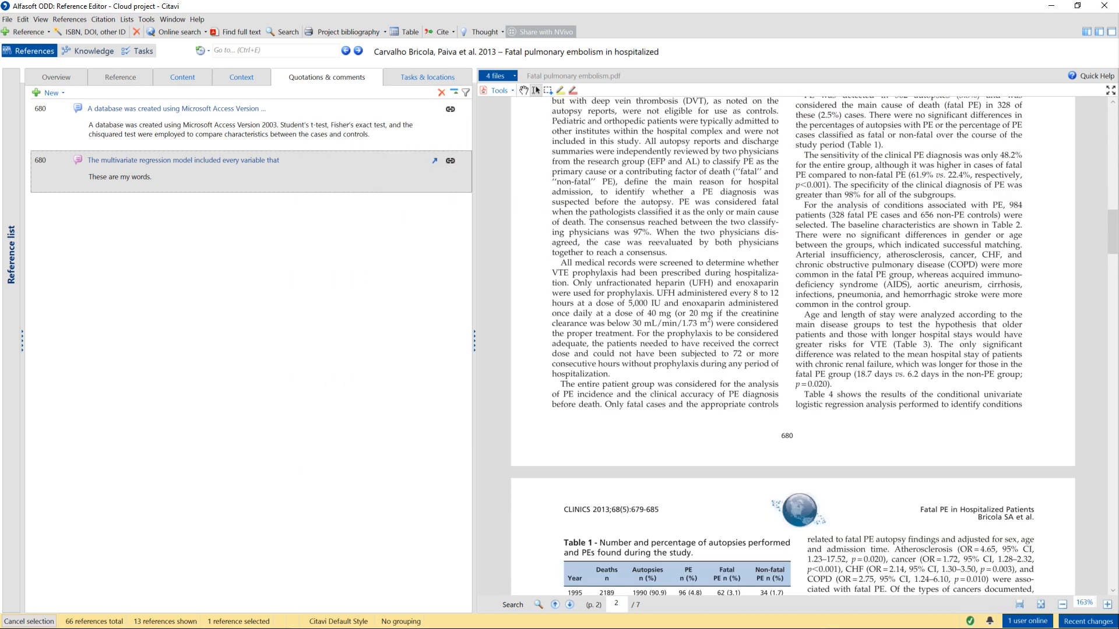
{"action": "scroll", "coordinate": [792, 347], "scroll_direction": "down", "scroll_amount": 5}
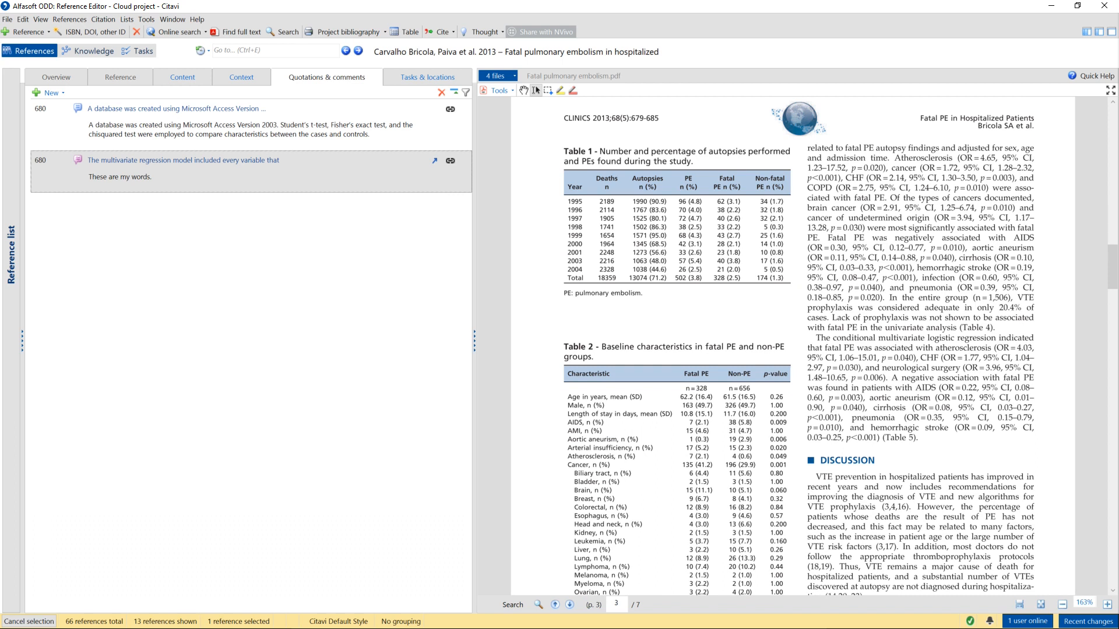
{"action": "scroll", "coordinate": [793, 345], "scroll_direction": "down", "scroll_amount": 1}
{"action": "left_click_drag", "start_coordinate": [816, 310], "coordinate": [886, 360]}
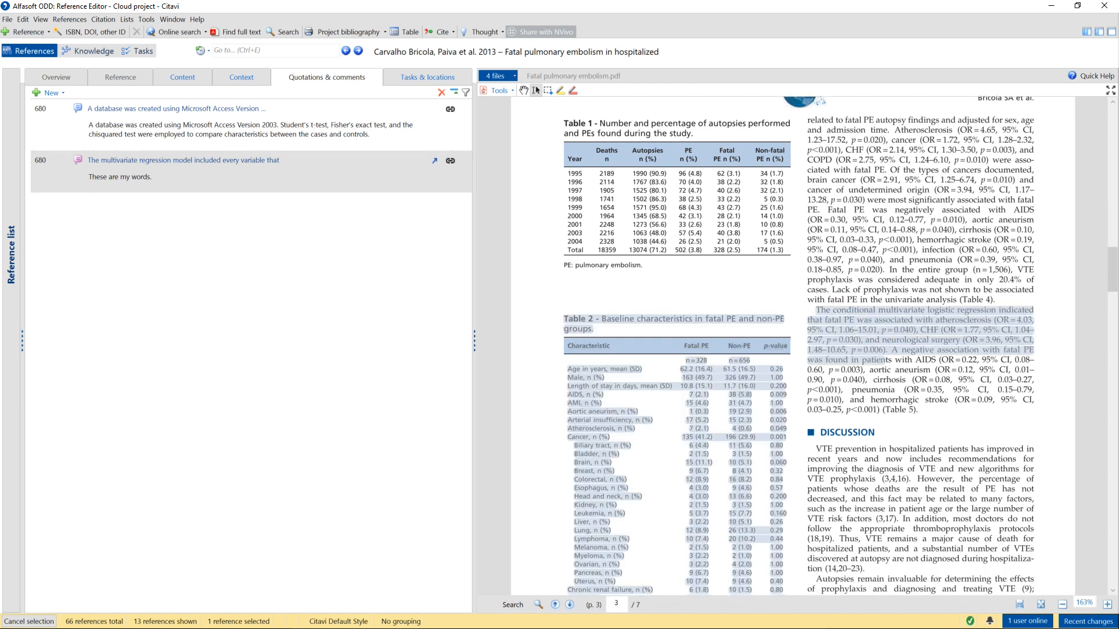
{"action": "left_click", "coordinate": [886, 360]}
{"action": "scroll", "coordinate": [841, 346], "scroll_direction": "down", "scroll_amount": 2}
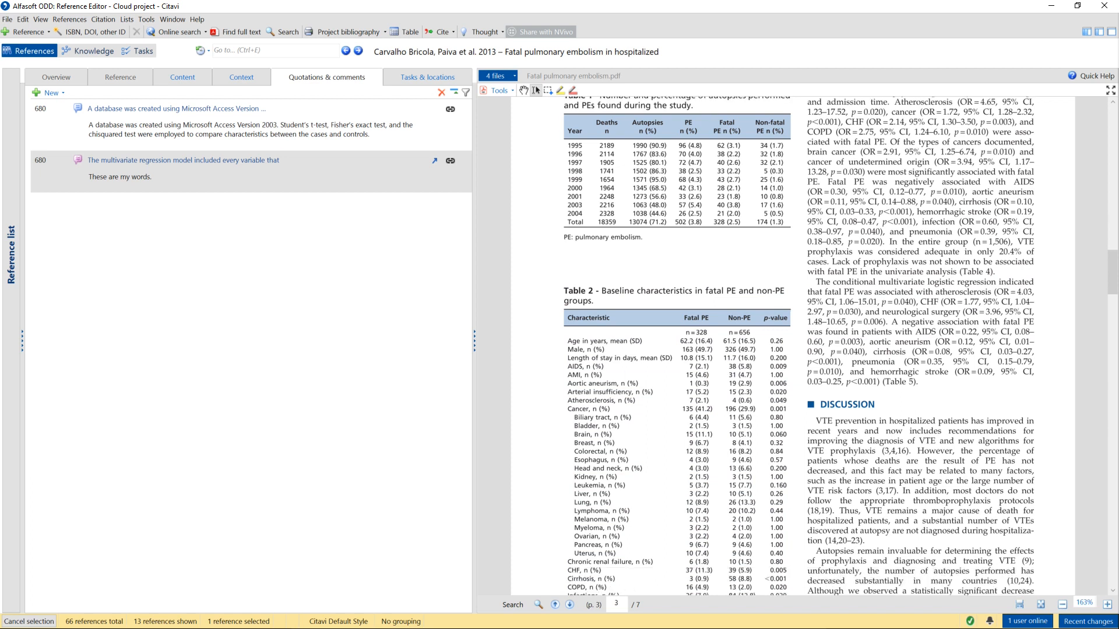
{"action": "left_click_drag", "start_coordinate": [816, 394], "coordinate": [911, 424]}
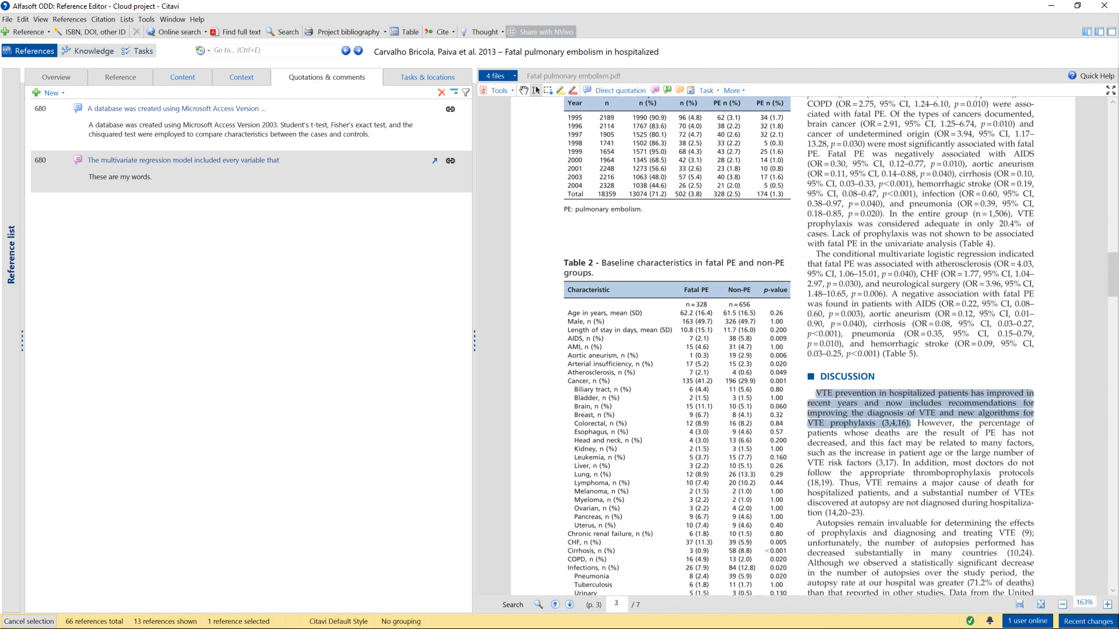
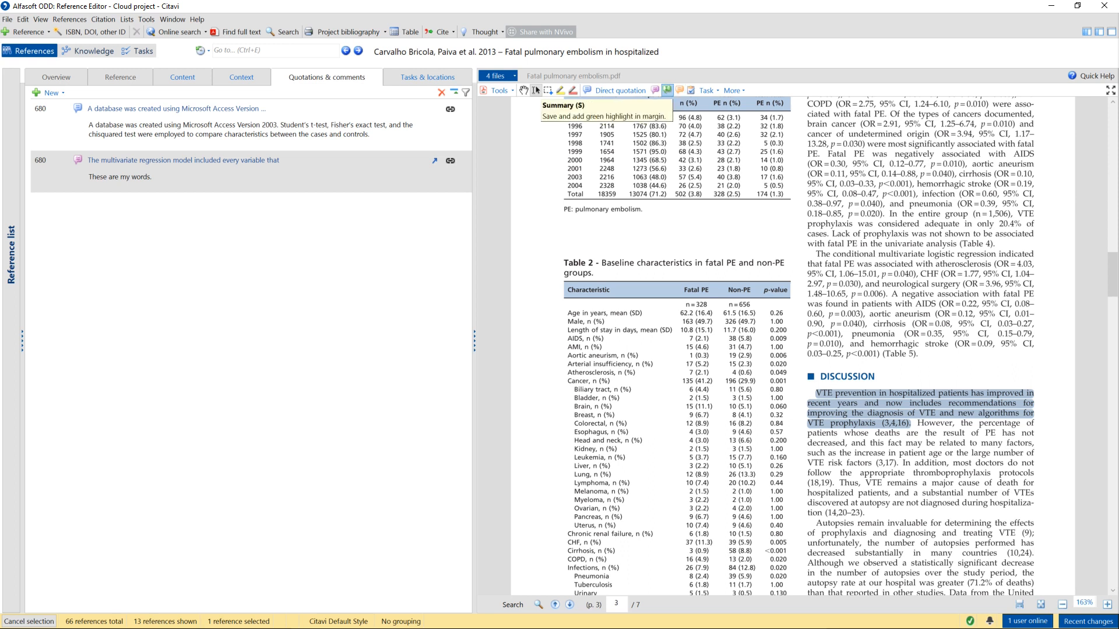
{"action": "left_click", "coordinate": [667, 91]}
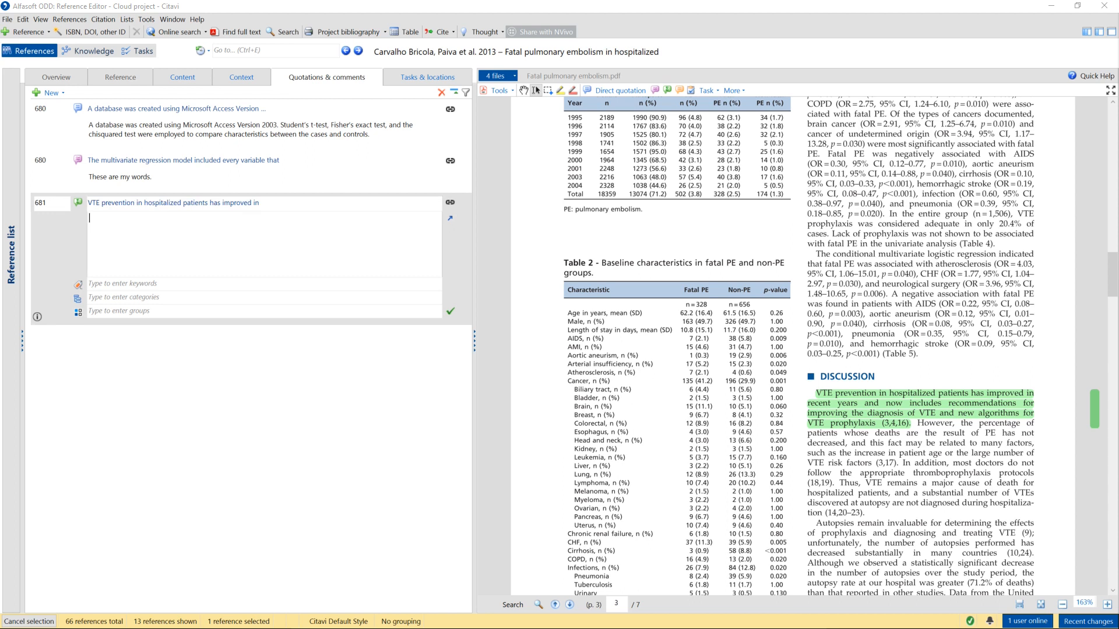
{"action": "type", "text": "My summary."}
{"action": "key", "text": "Escape"}
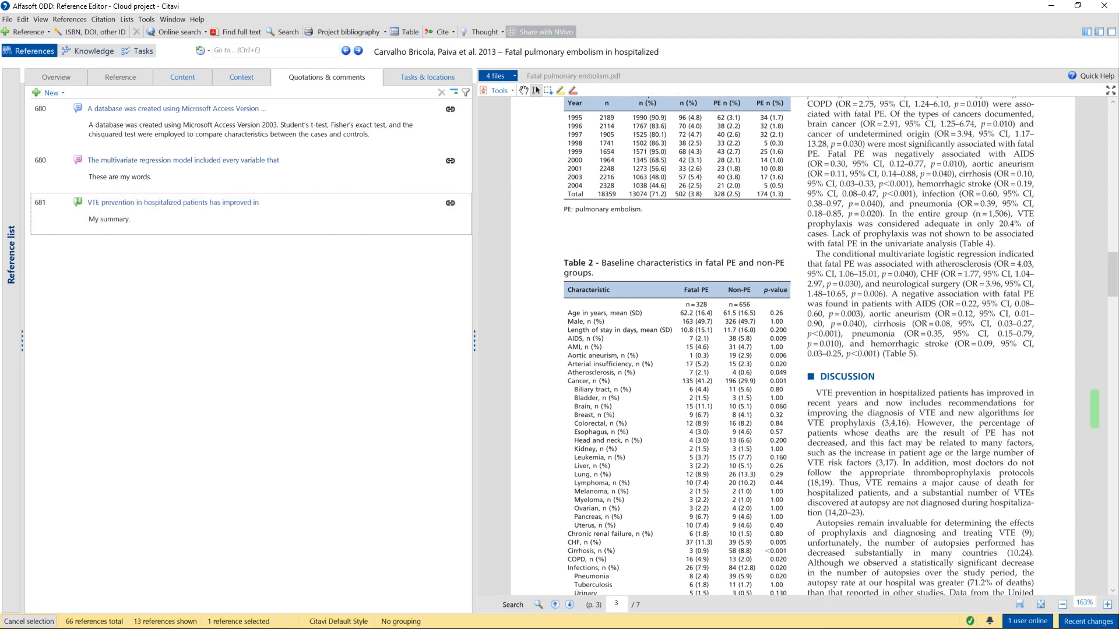
Create a new thought with the text "Great, an idea!" and leave its core statement empty.
{"action": "scroll", "coordinate": [798, 344], "scroll_direction": "down", "scroll_amount": 3}
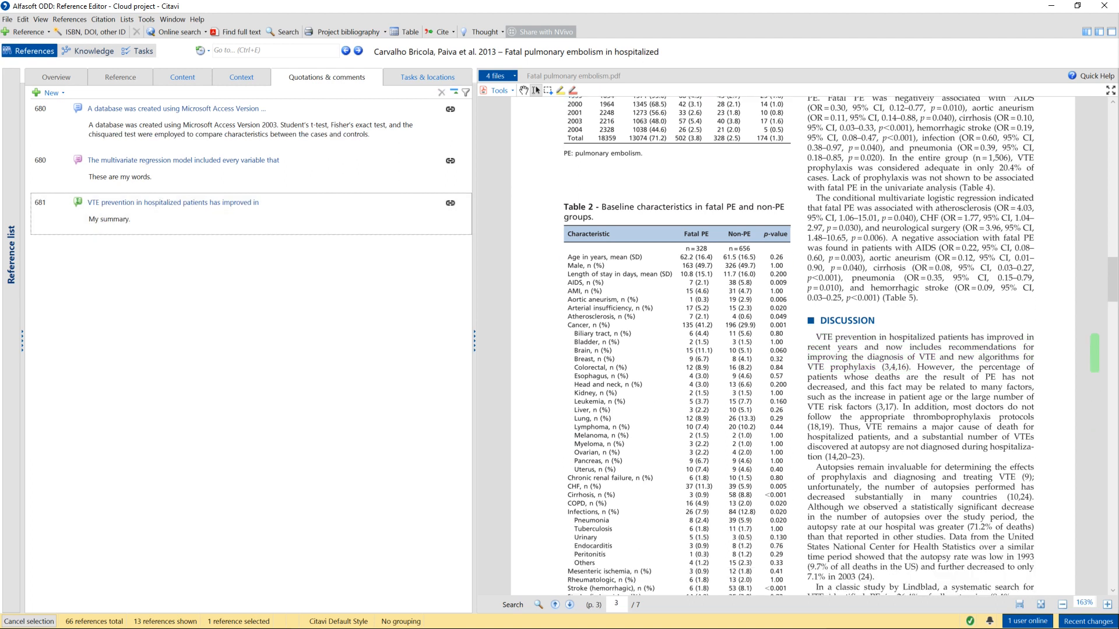
{"action": "scroll", "coordinate": [799, 344], "scroll_direction": "down", "scroll_amount": 1}
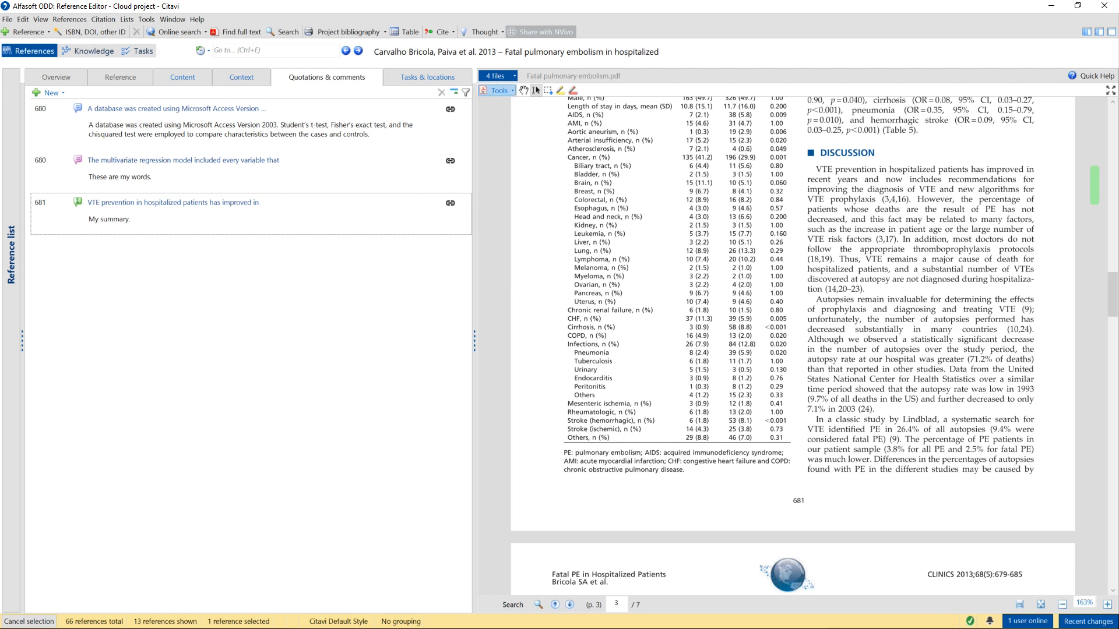
{"action": "left_click", "coordinate": [480, 31]}
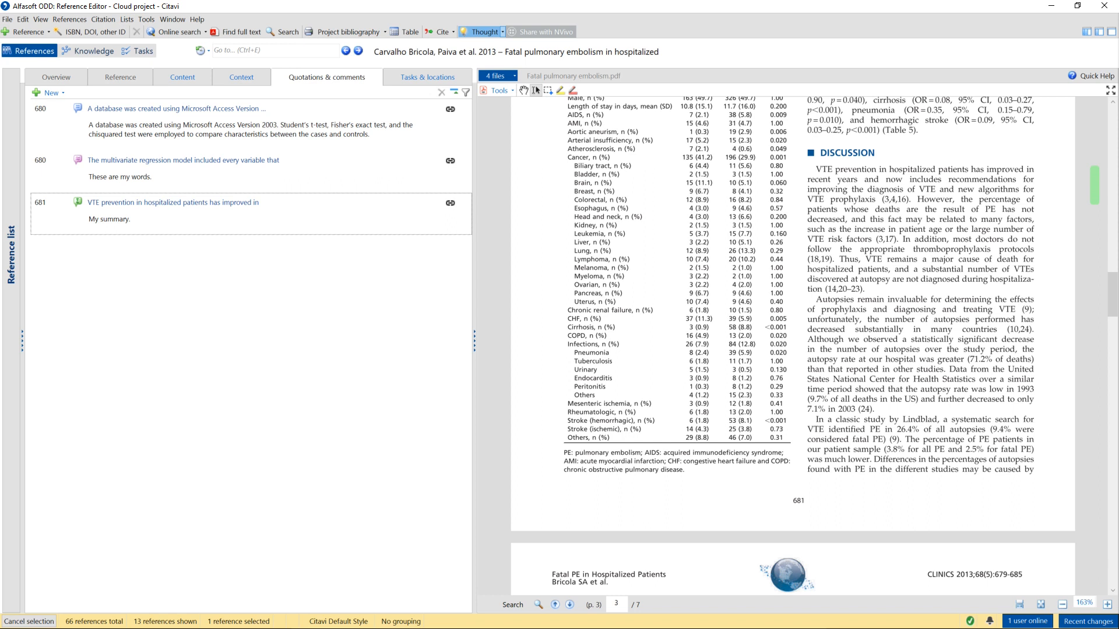
{"action": "left_click", "coordinate": [402, 227]}
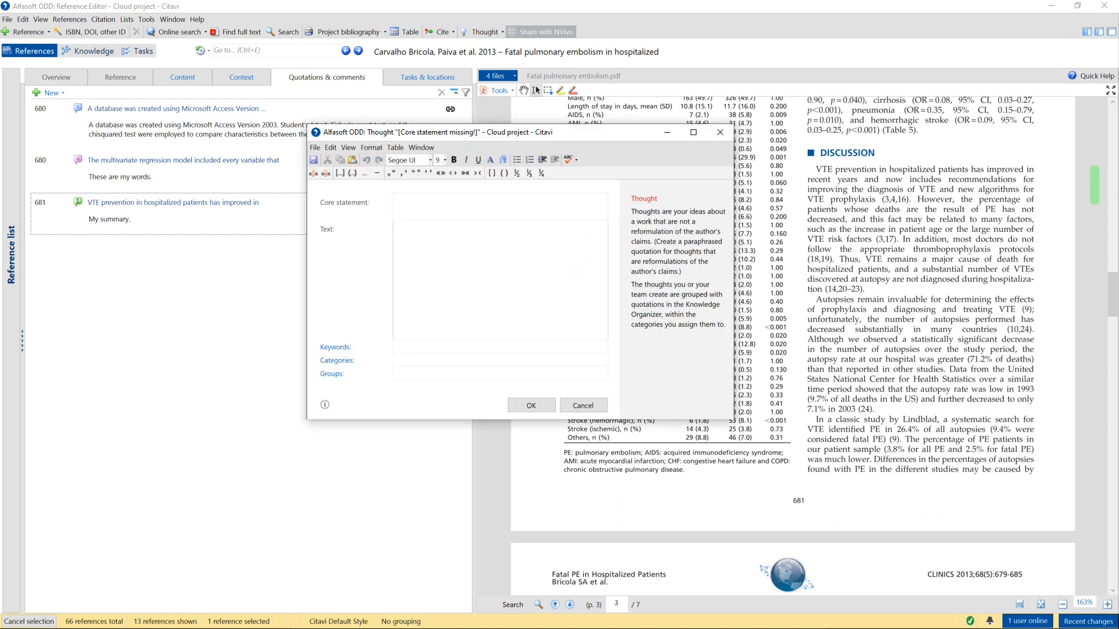
{"action": "type", "text": "Great, an idea!"}
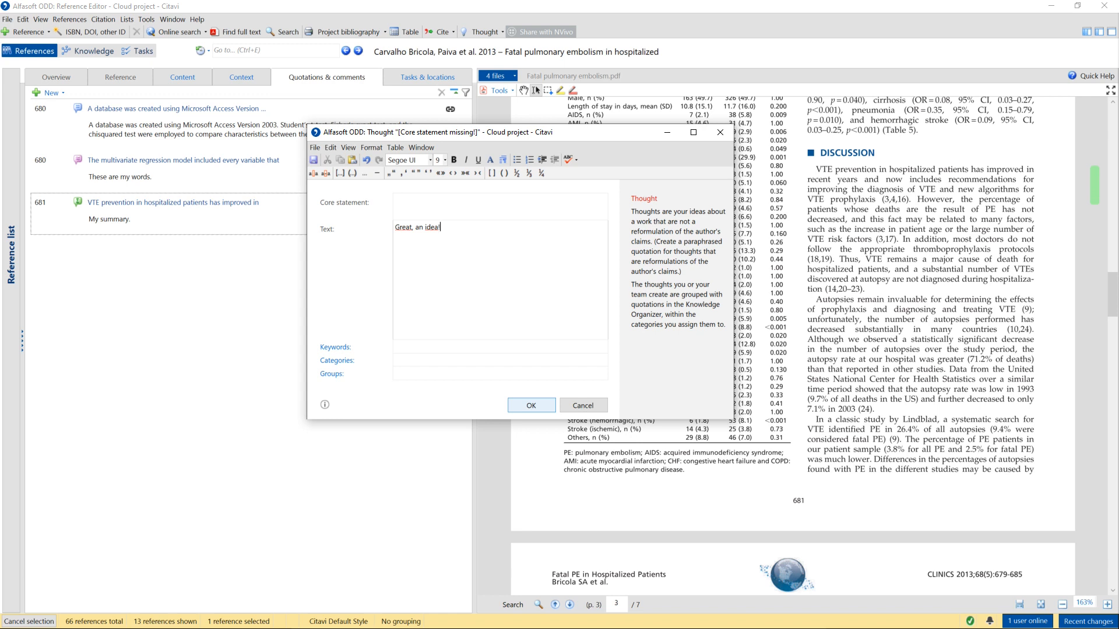
{"action": "left_click", "coordinate": [531, 405]}
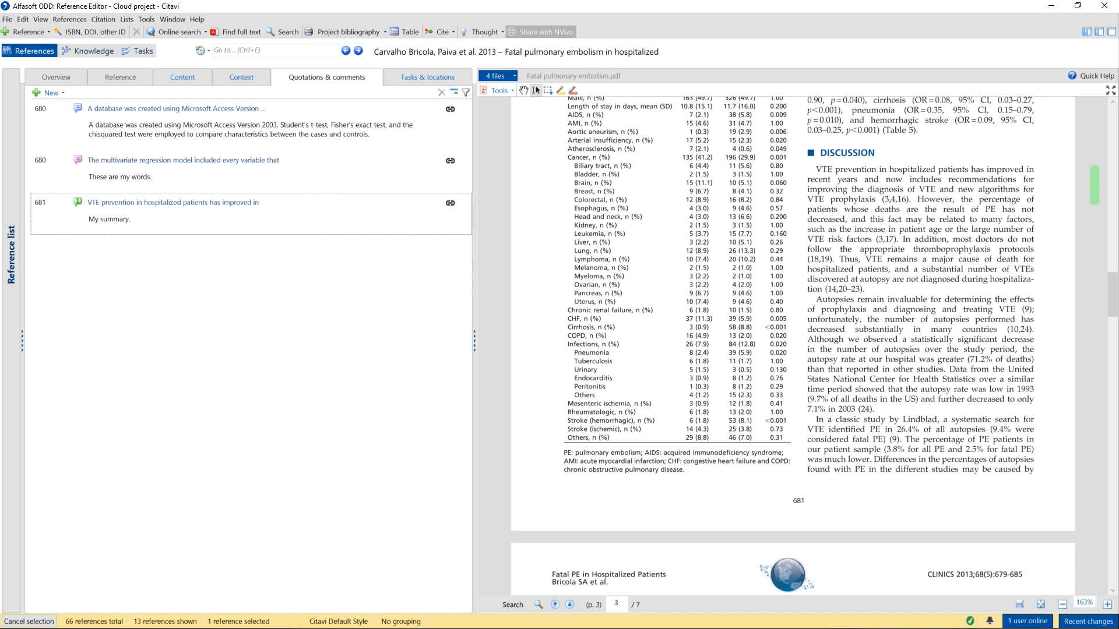
Save the Discussion passage from "Autopsies remain invaluable" to "reported in other studies" as a comment, keeping the suggested core statement and no text.
{"action": "left_click_drag", "start_coordinate": [816, 300], "coordinate": [945, 370]}
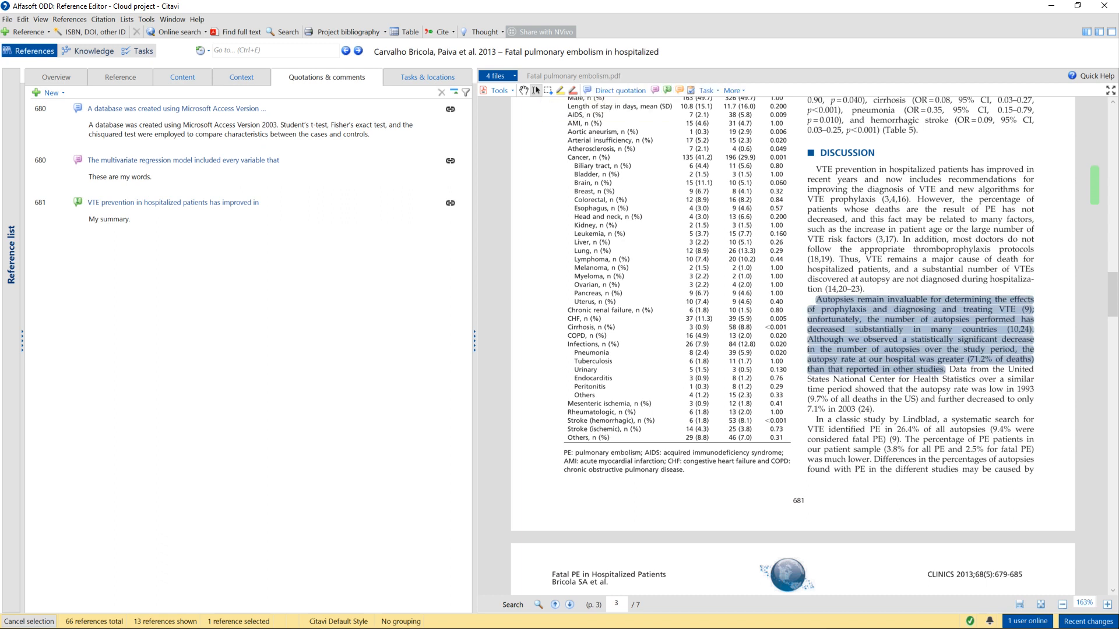
{"action": "left_click", "coordinate": [679, 91]}
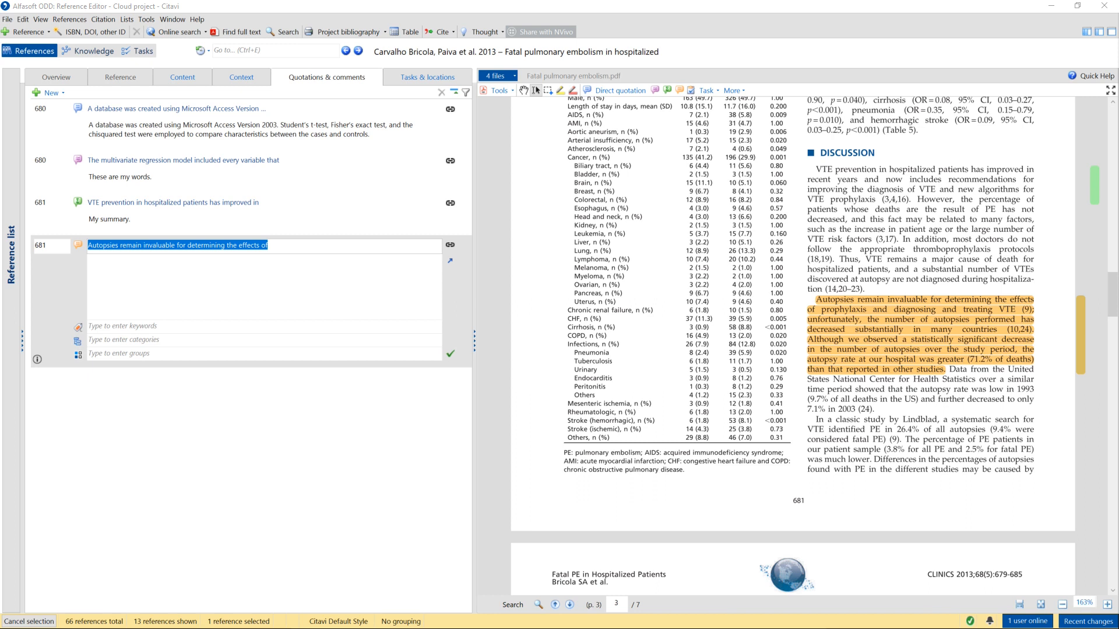
{"action": "left_click", "coordinate": [89, 261]}
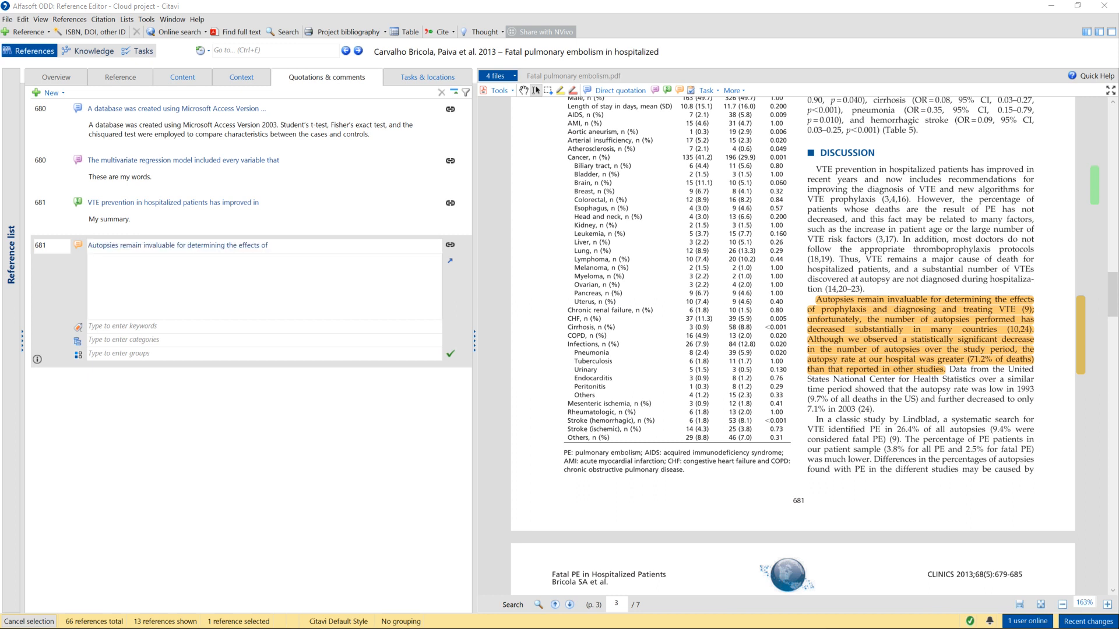
{"action": "left_click", "coordinate": [450, 244]}
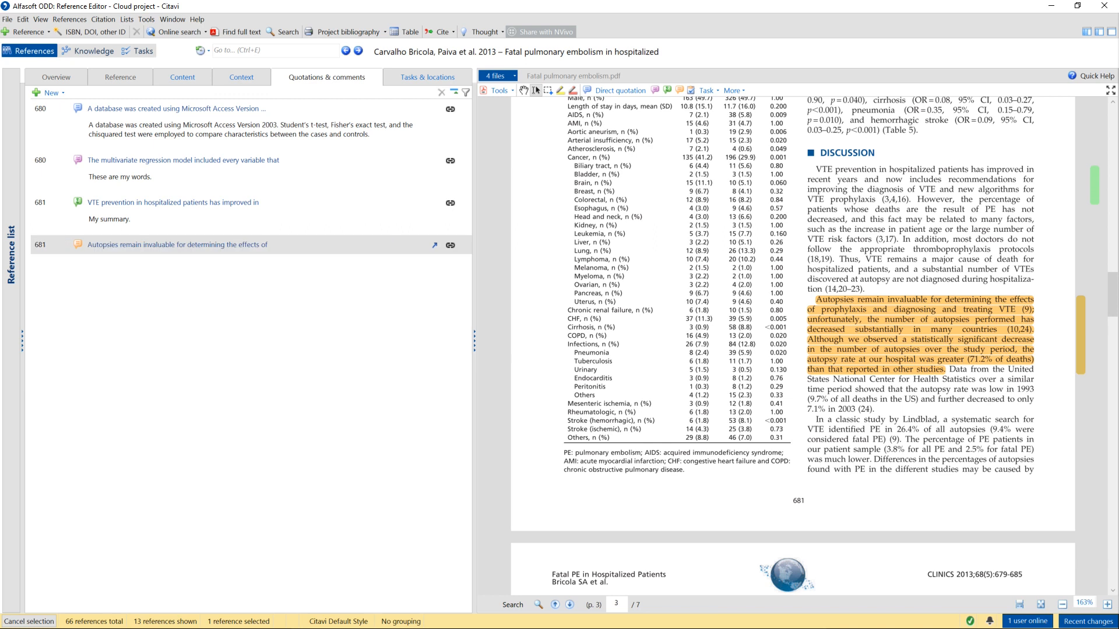
Show the highlighted PDF passages of the saved summary, indirect quotation, direct quotation and comment one after another.
{"action": "left_click", "coordinate": [450, 203]}
{"action": "left_click", "coordinate": [450, 160]}
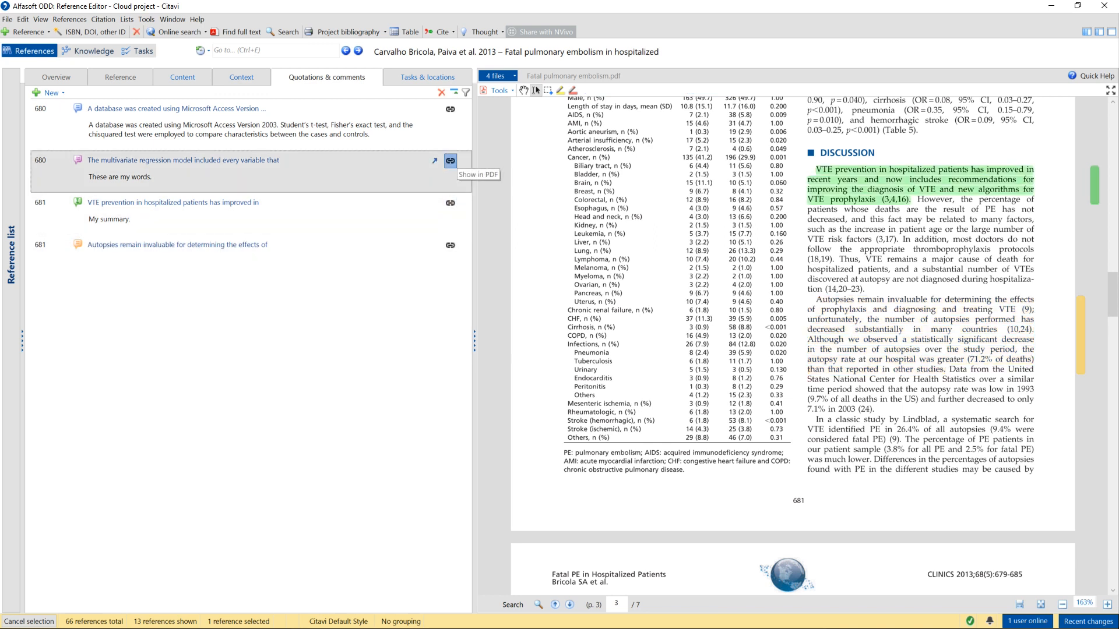
{"action": "left_click", "coordinate": [451, 109]}
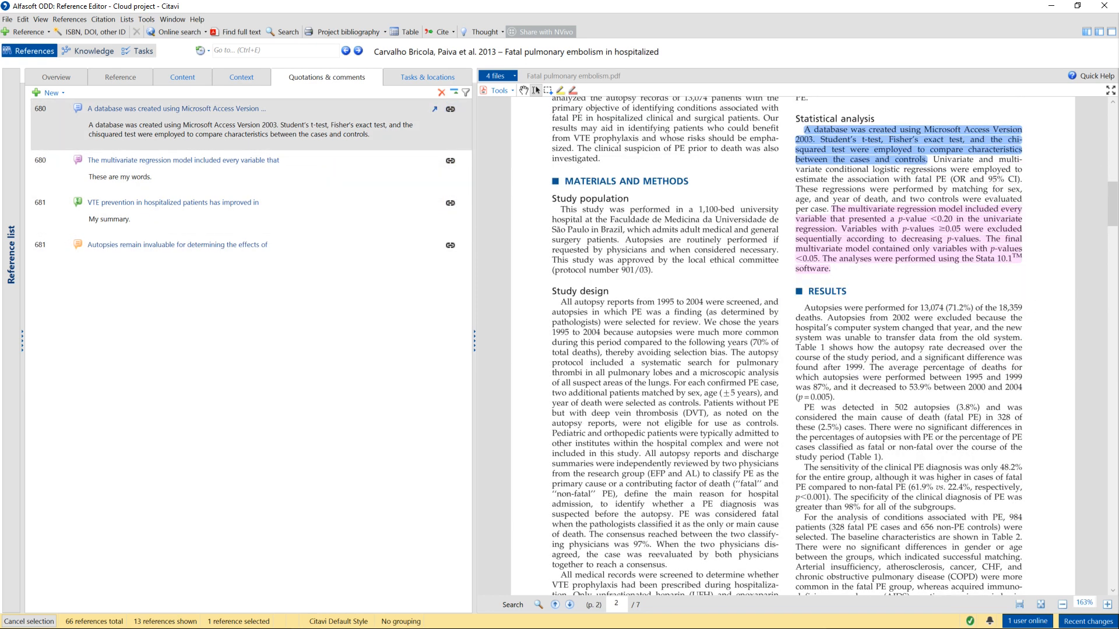
{"action": "left_click", "coordinate": [450, 245]}
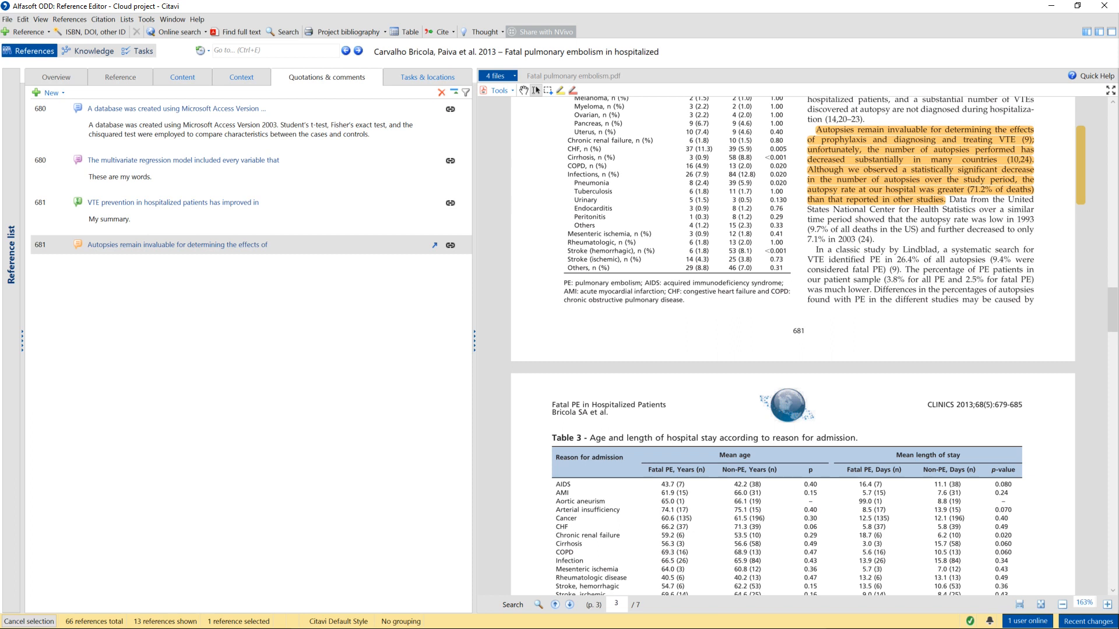
{"action": "left_click_drag", "start_coordinate": [1113, 309], "coordinate": [1113, 129]}
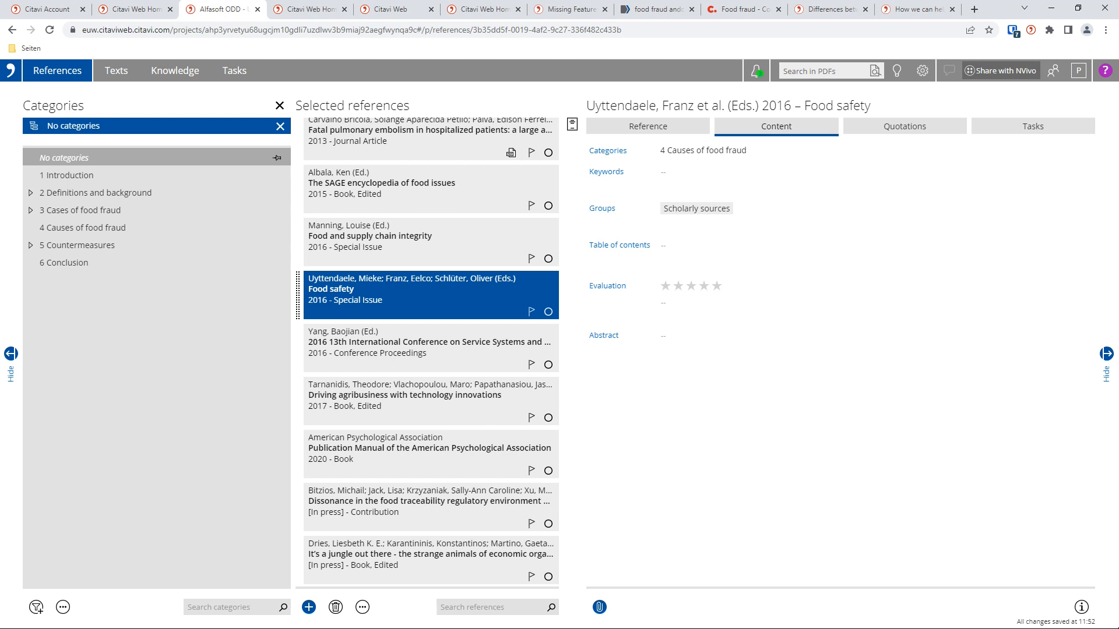
In Citavi Web, search the references by the first author's surname, open "Fatal pulmonary embolism.pdf" from the match and hide the reference list.
{"action": "left_click", "coordinate": [488, 608]}
{"action": "type", "text": "carvalho"}
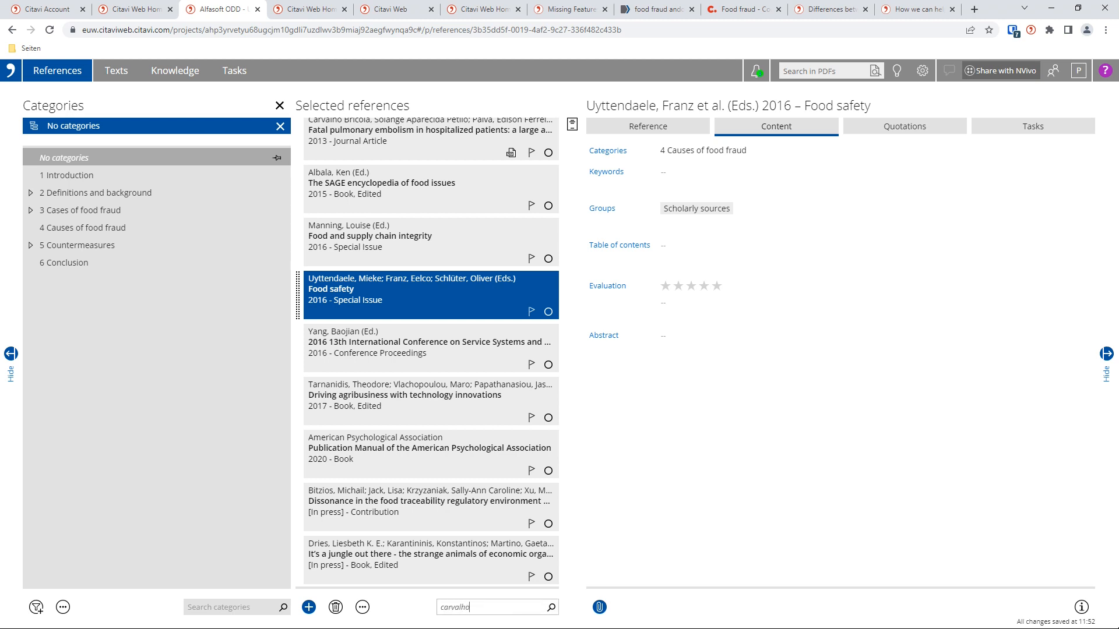
{"action": "key", "text": "Return"}
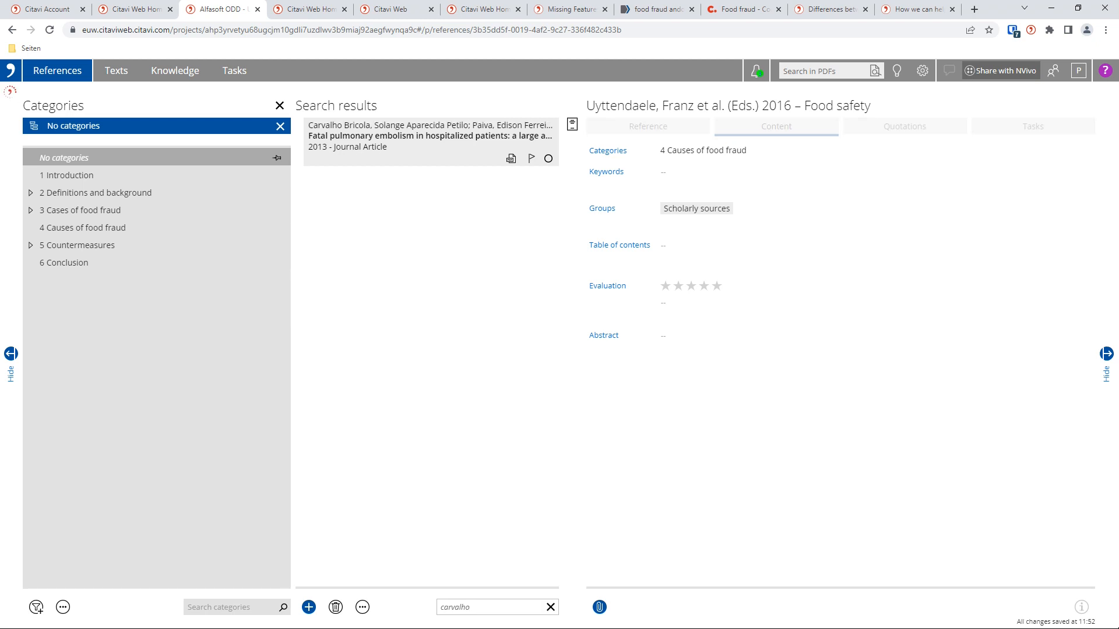
{"action": "left_click", "coordinate": [512, 159]}
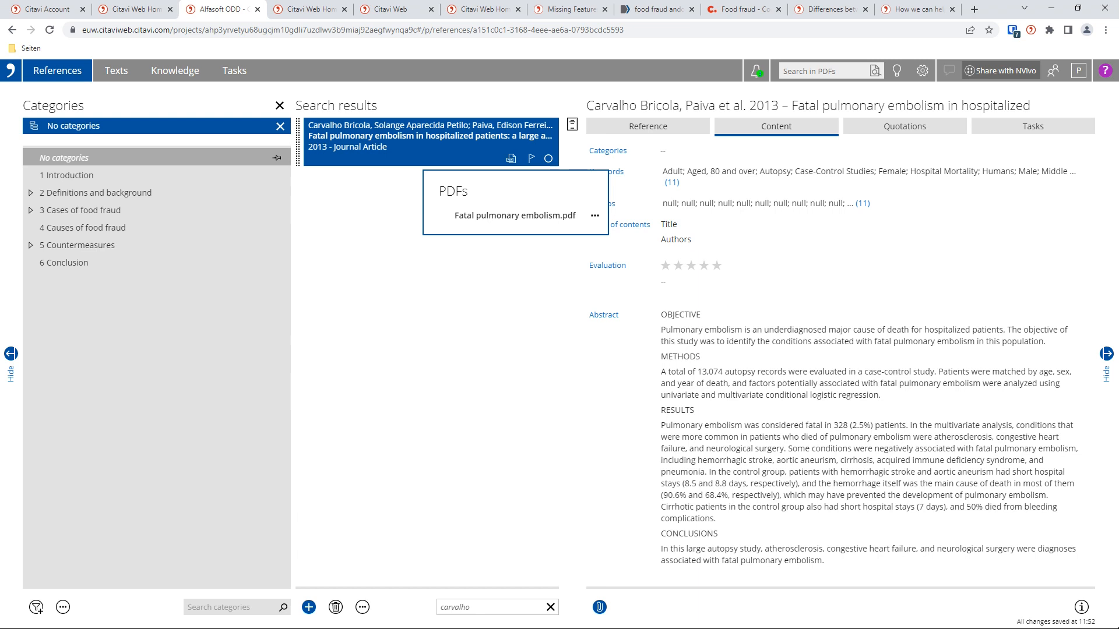
{"action": "left_click", "coordinate": [516, 216]}
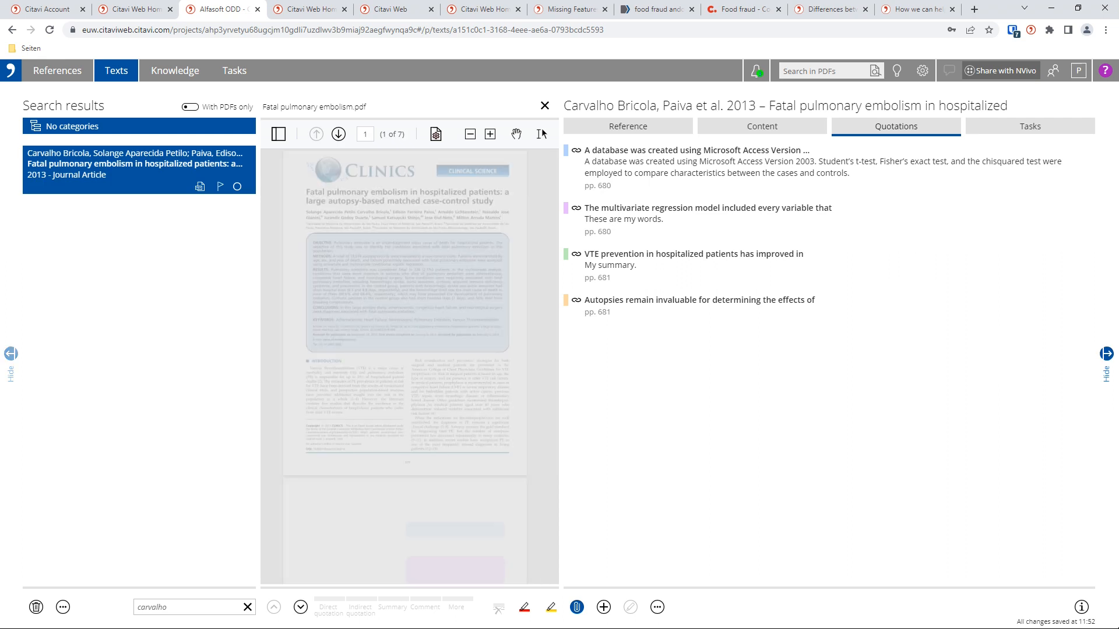
{"action": "left_click", "coordinate": [11, 354]}
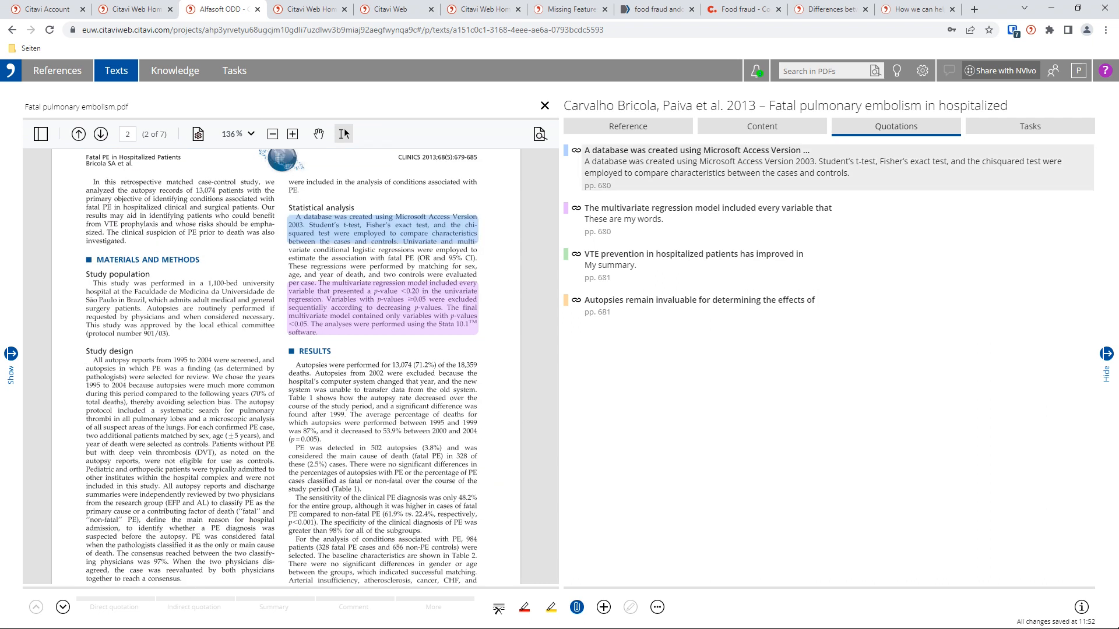
Save the page 680 passage from "All medical records were screened" to "any period of hospitalization" as a direct quotation.
{"action": "left_click", "coordinate": [382, 308]}
{"action": "scroll", "coordinate": [382, 307], "scroll_direction": "down", "scroll_amount": 2}
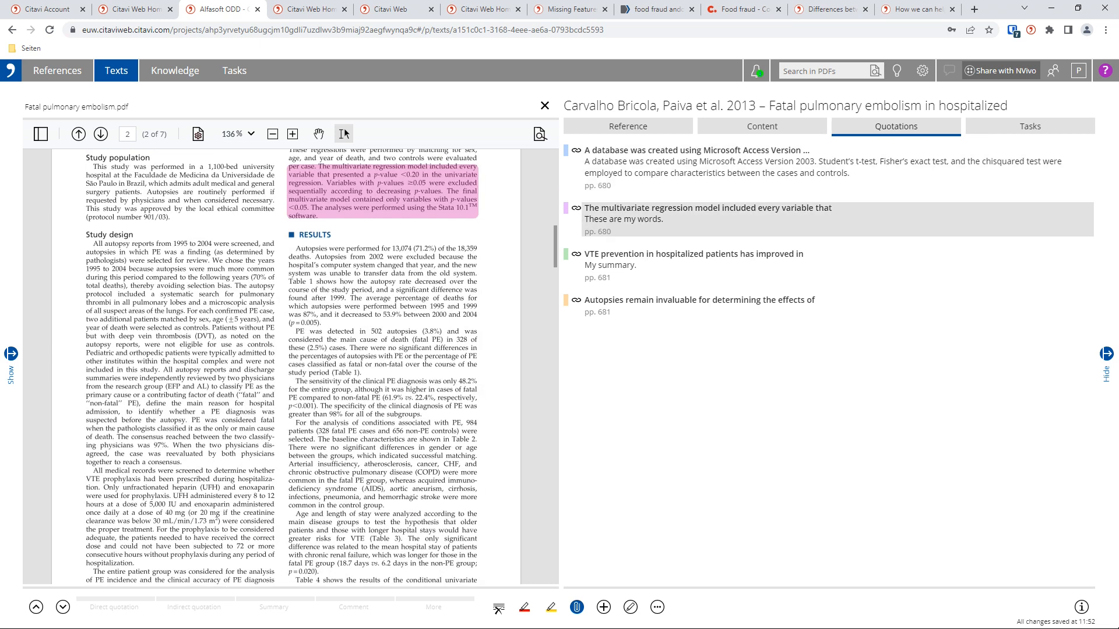
{"action": "scroll", "coordinate": [285, 367], "scroll_direction": "down", "scroll_amount": 2}
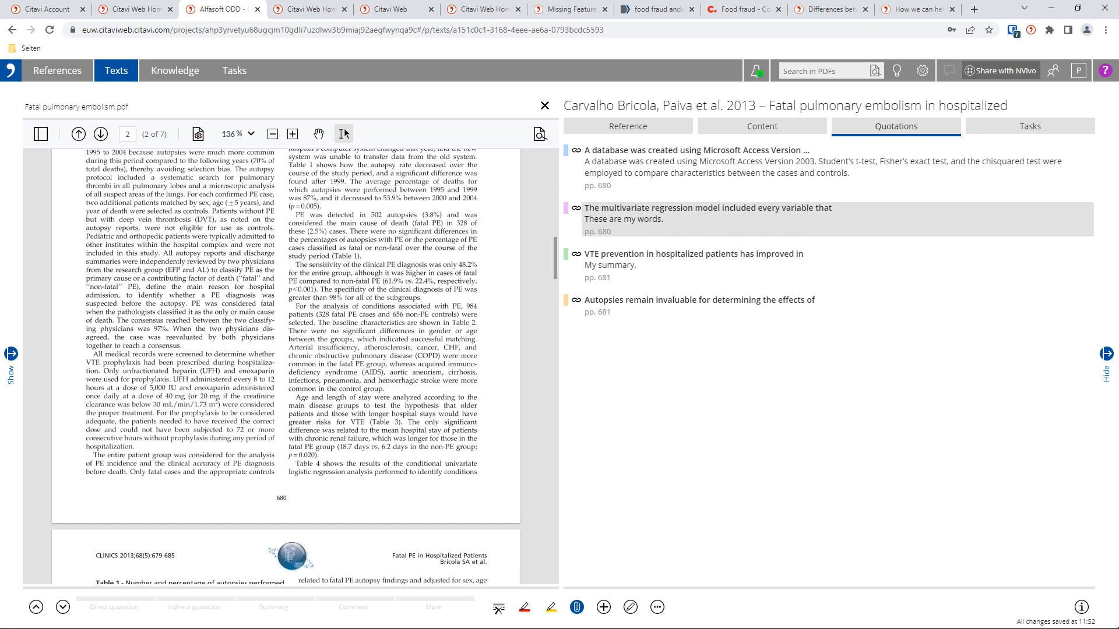
{"action": "left_click_drag", "start_coordinate": [93, 354], "coordinate": [134, 448]}
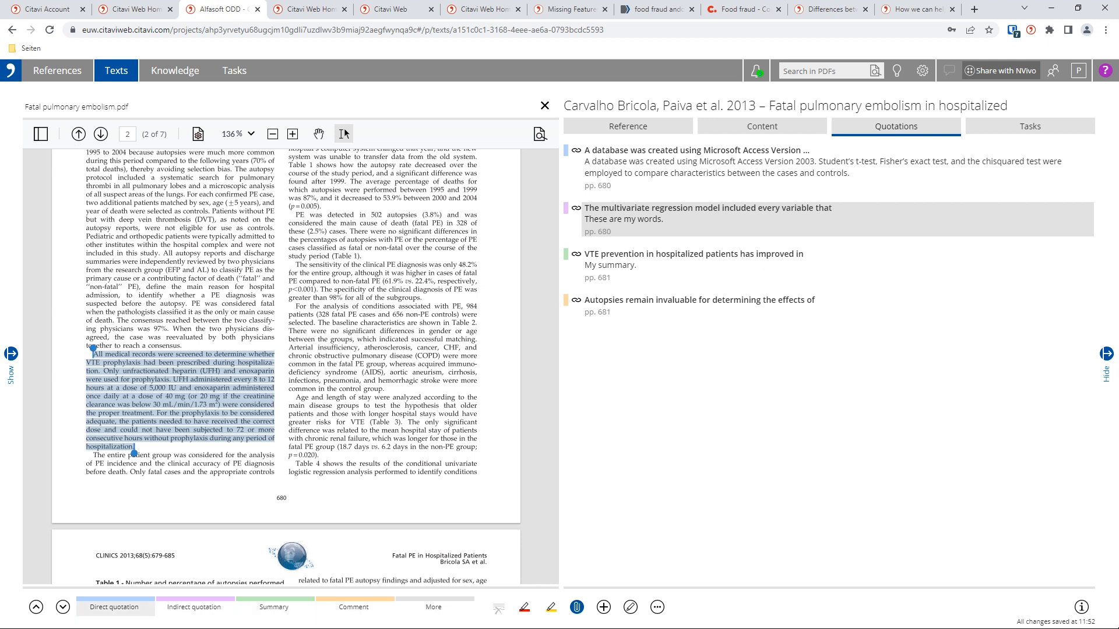
{"action": "left_click", "coordinate": [114, 607]}
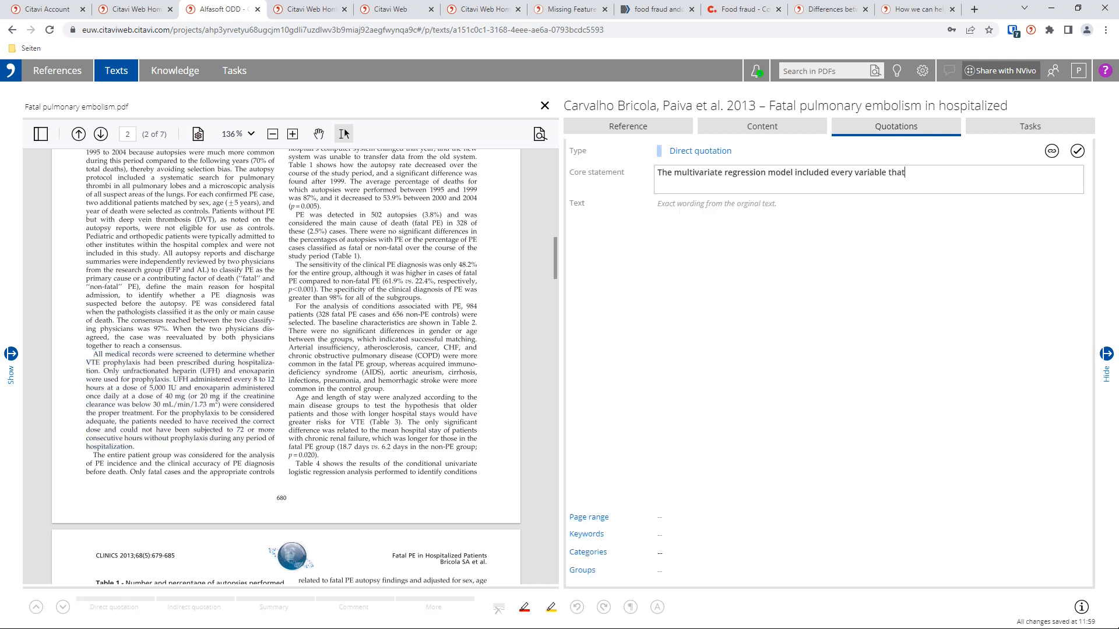
{"action": "left_click", "coordinate": [1077, 151]}
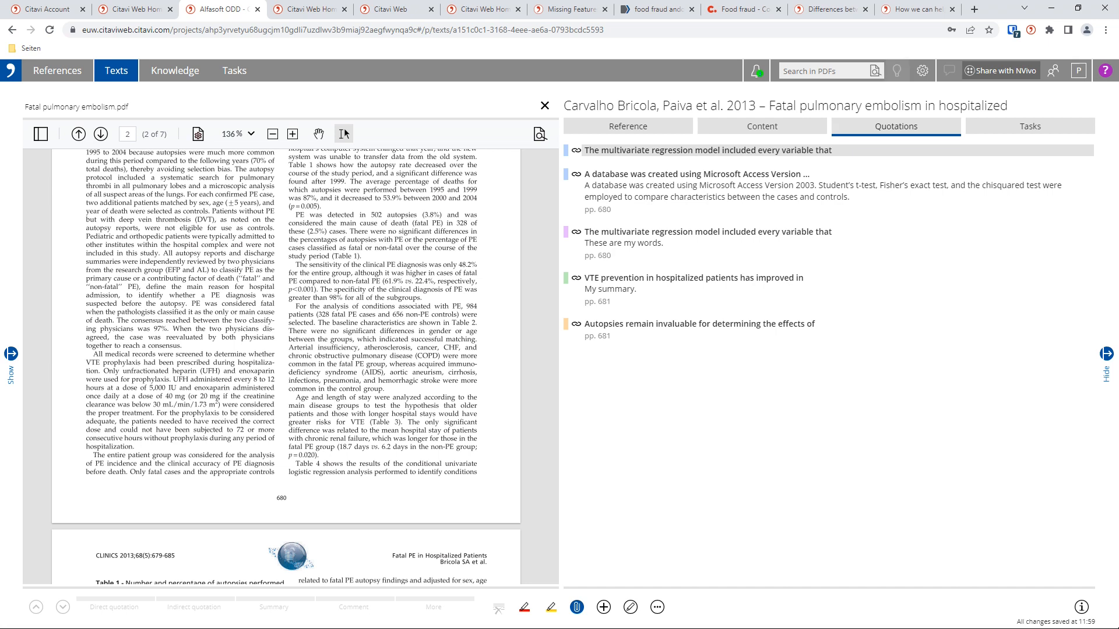
Save a new thought with the core statement "Thought number 2" and the text "My original thought number 2".
{"action": "left_click", "coordinate": [897, 70]}
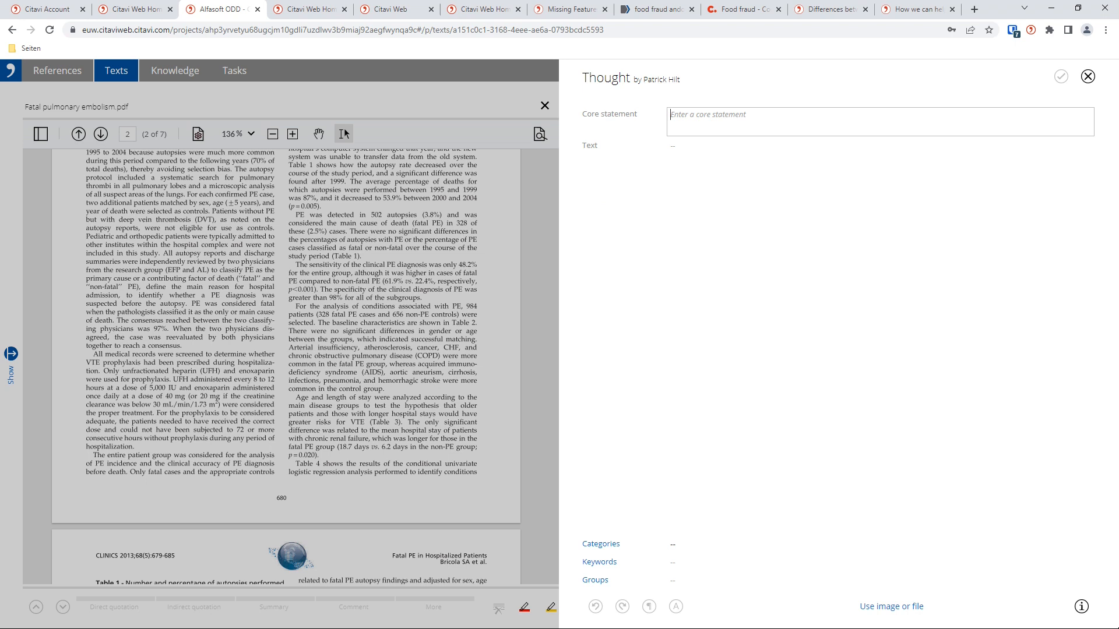
{"action": "left_click", "coordinate": [672, 146]}
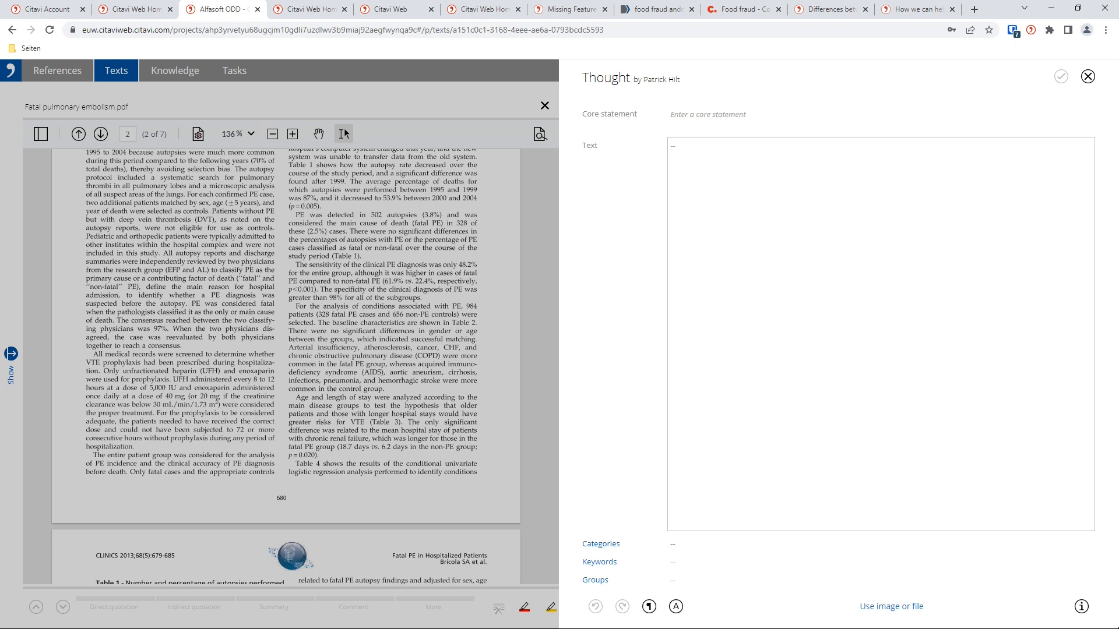
{"action": "type", "text": "My original thought numm"}
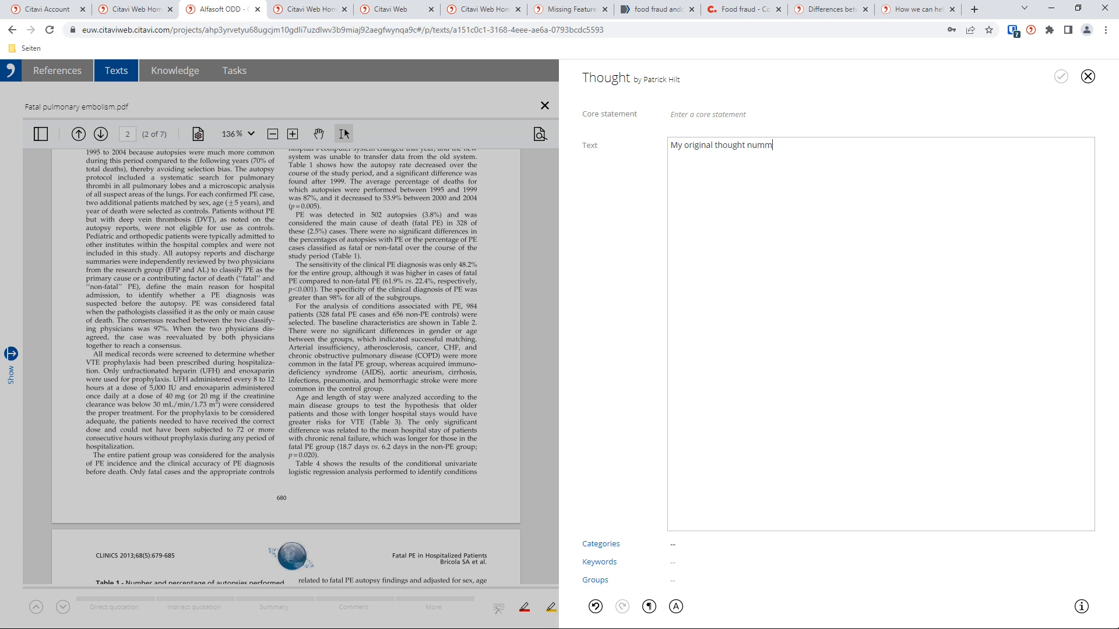
{"action": "key", "text": "BackSpace"}
{"action": "type", "text": "ber 12"}
{"action": "left_click", "coordinate": [699, 116]}
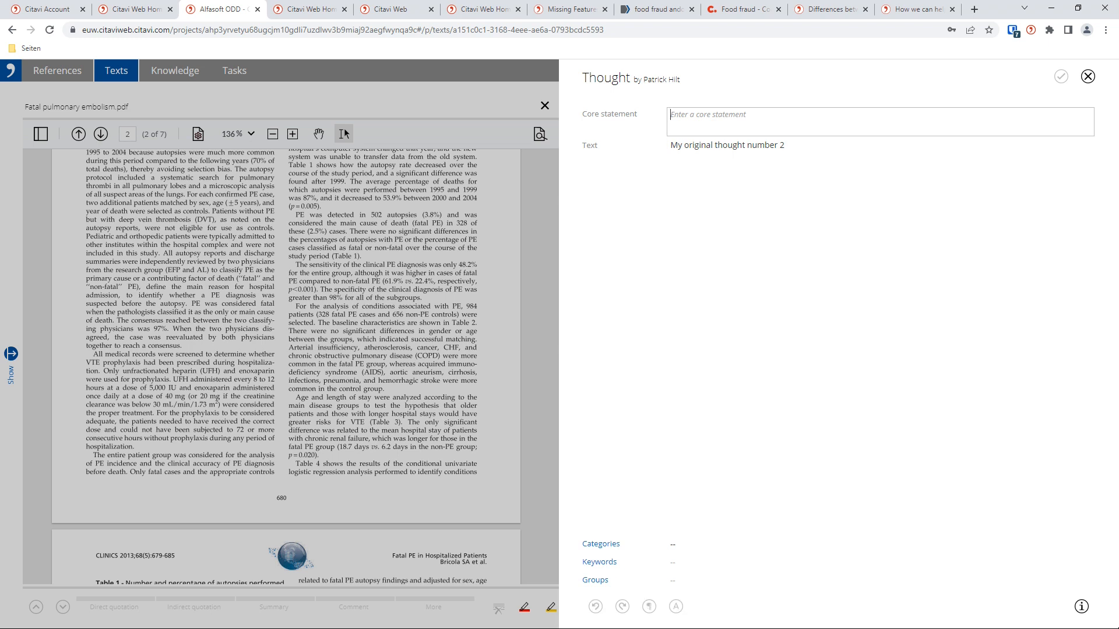
{"action": "type", "text": "Thought number 2"}
{"action": "key", "text": "Return"}
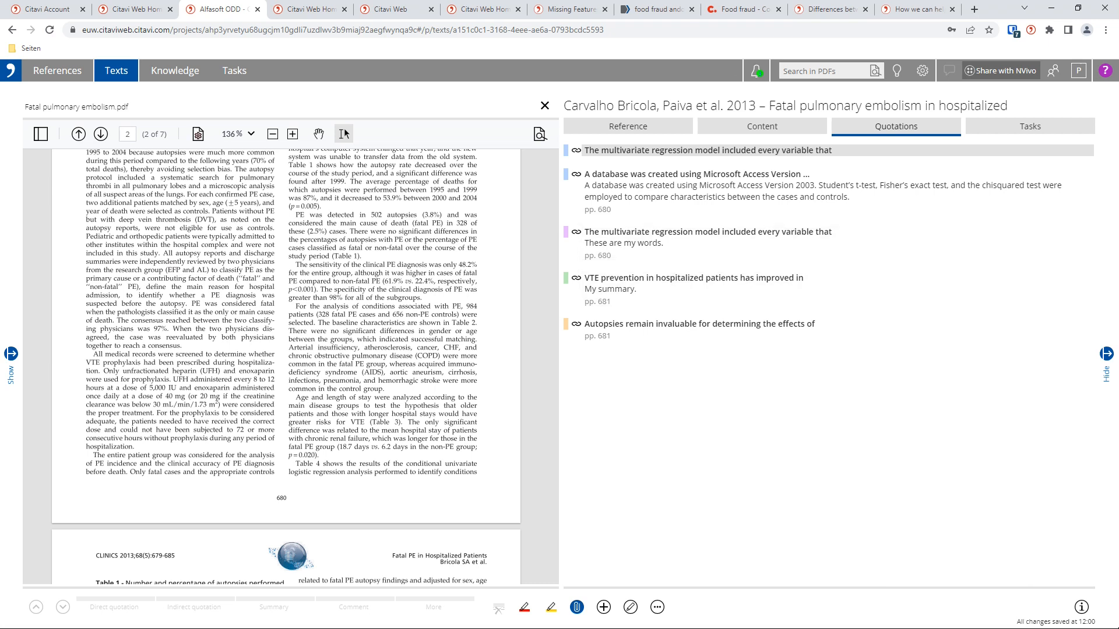
In Citavi desktop, show the reference list again and list the knowledge items without categories in the Knowledge Organizer.
{"action": "key", "text": "alt+Tab"}
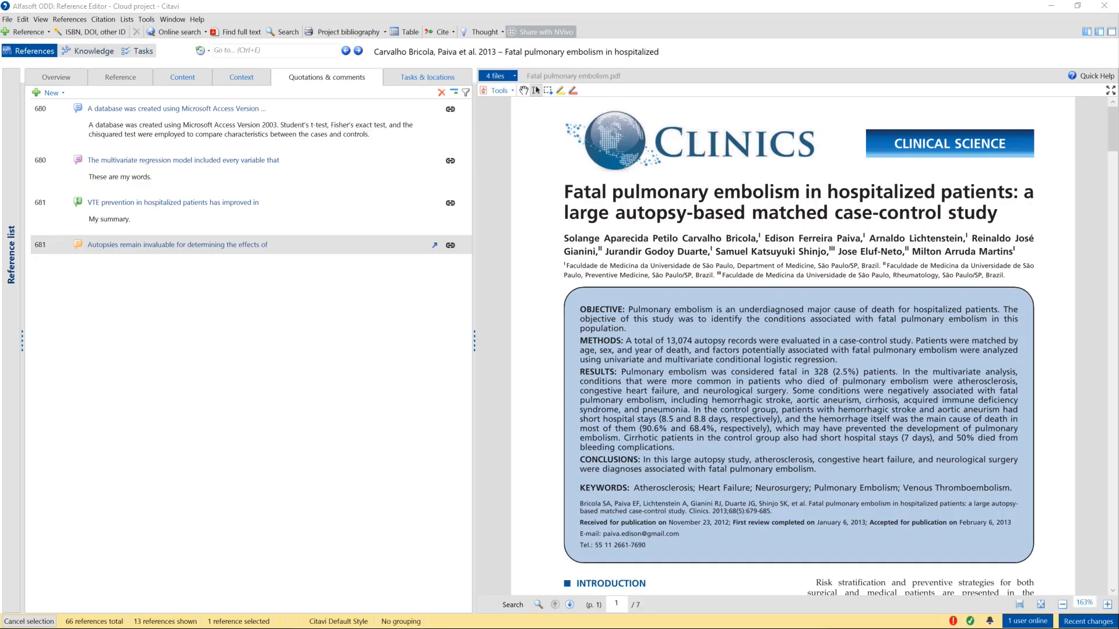
{"action": "left_click", "coordinate": [1086, 31]}
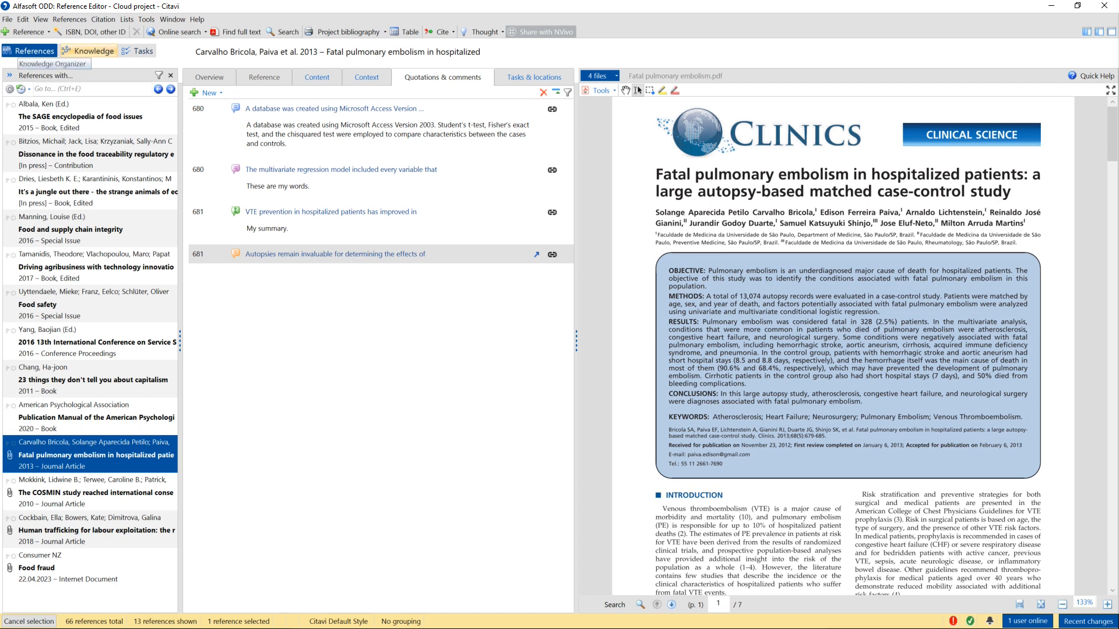
{"action": "left_click", "coordinate": [90, 51]}
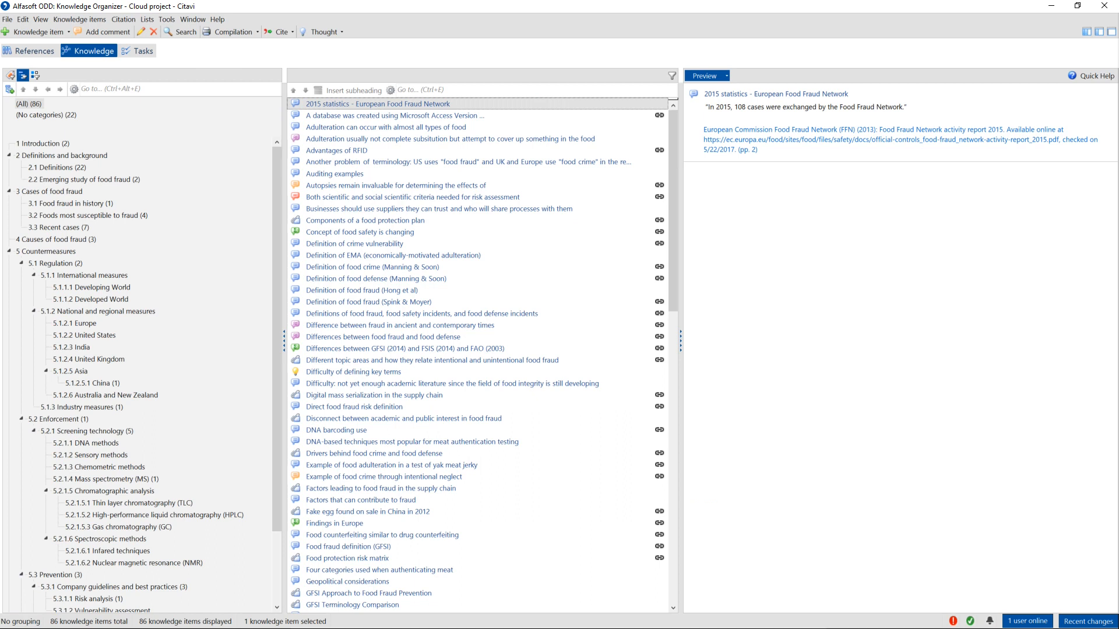
{"action": "left_click", "coordinate": [46, 115]}
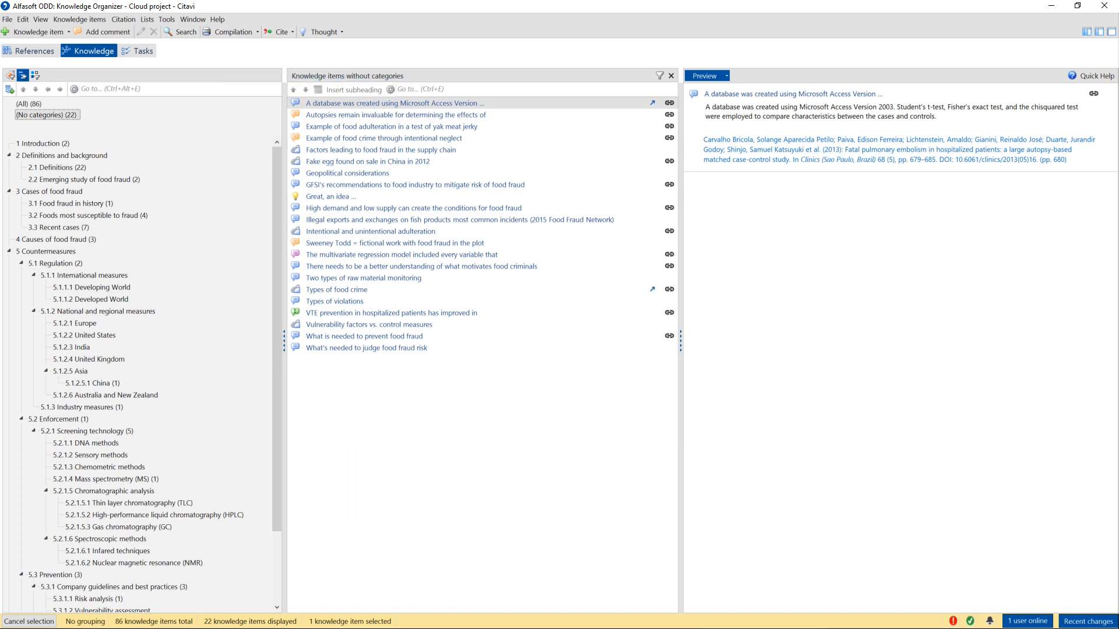
Assign the "Great, an idea ..." thought and the uncategorized "Autopsies remain", "multivariate regression model" and "VTE prevention" items to category 4 Causes of food fraud.
{"action": "left_click", "coordinate": [331, 197]}
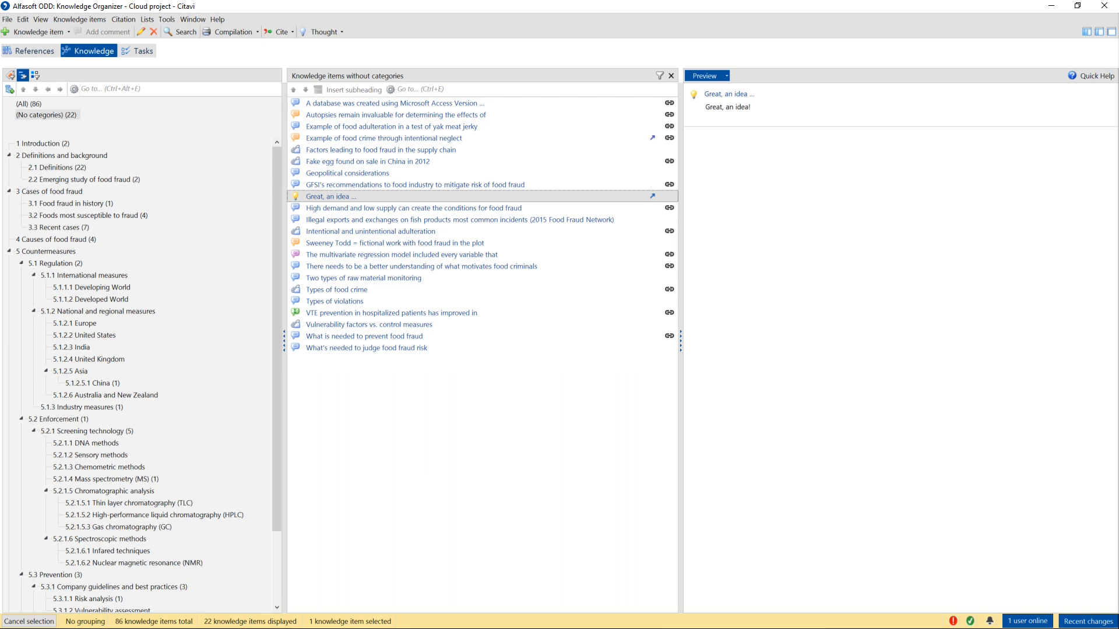
{"action": "left_click", "coordinate": [383, 138]}
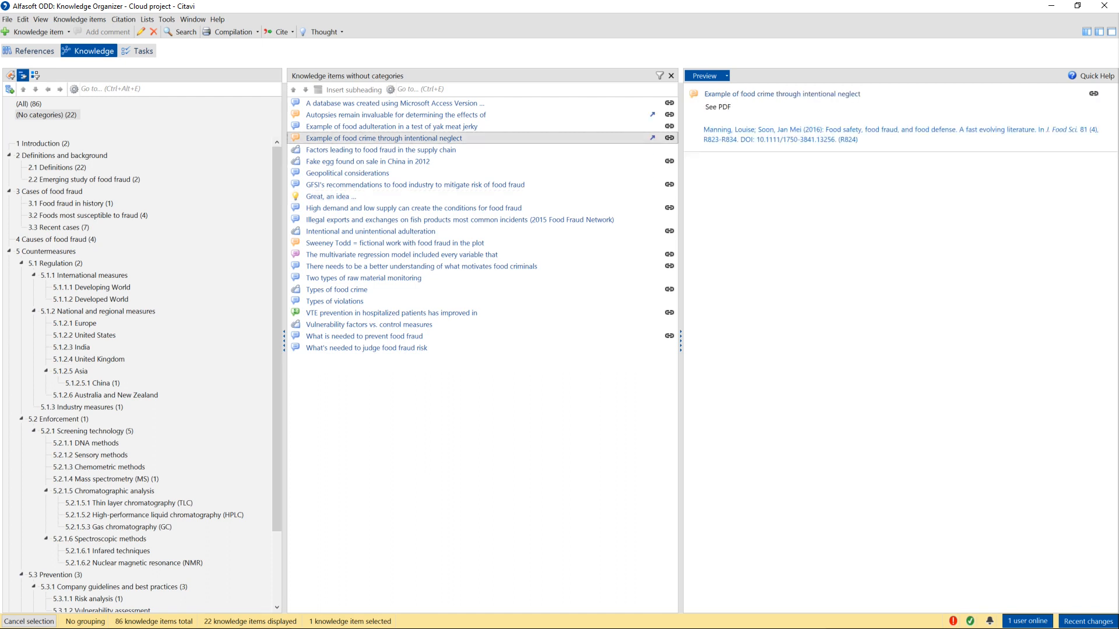
{"action": "left_click", "coordinate": [389, 115]}
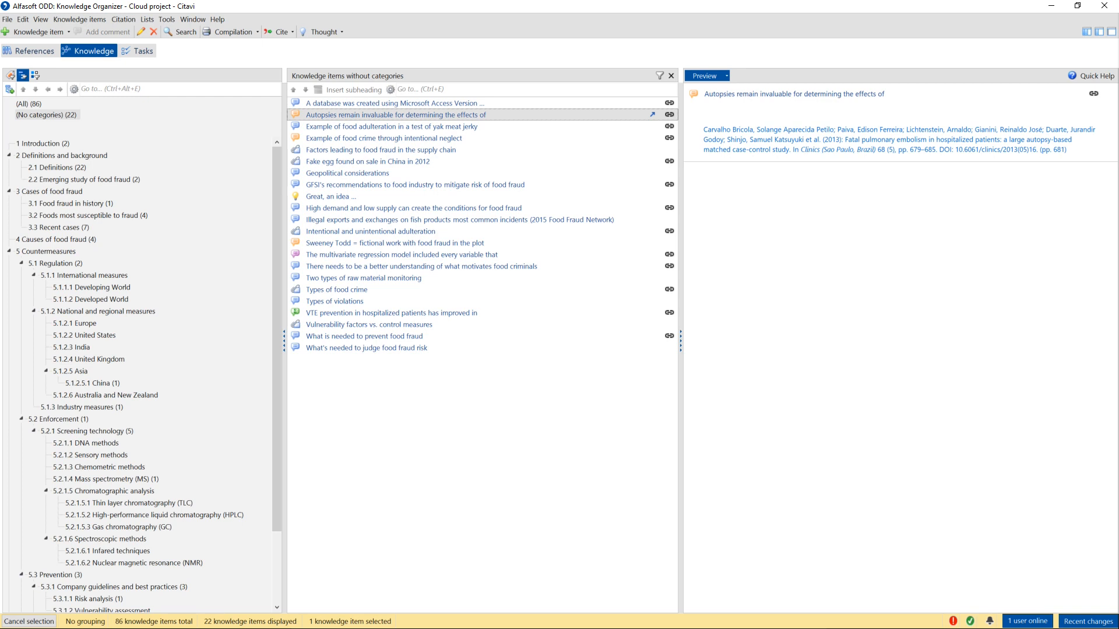
{"action": "left_click_drag", "start_coordinate": [389, 115], "coordinate": [56, 240]}
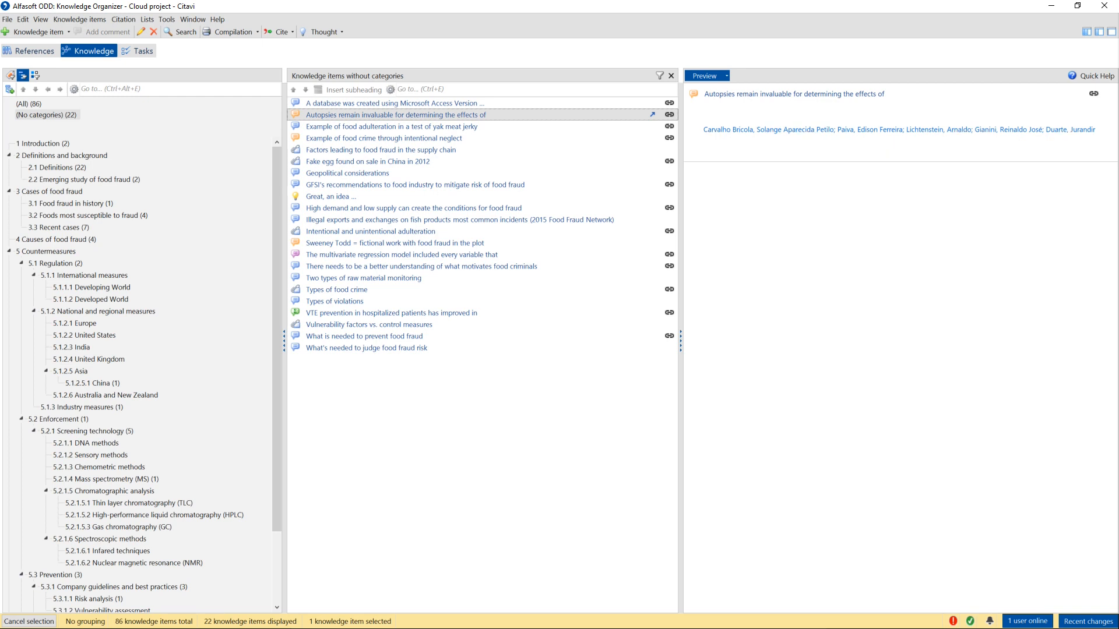
{"action": "left_click", "coordinate": [401, 255]}
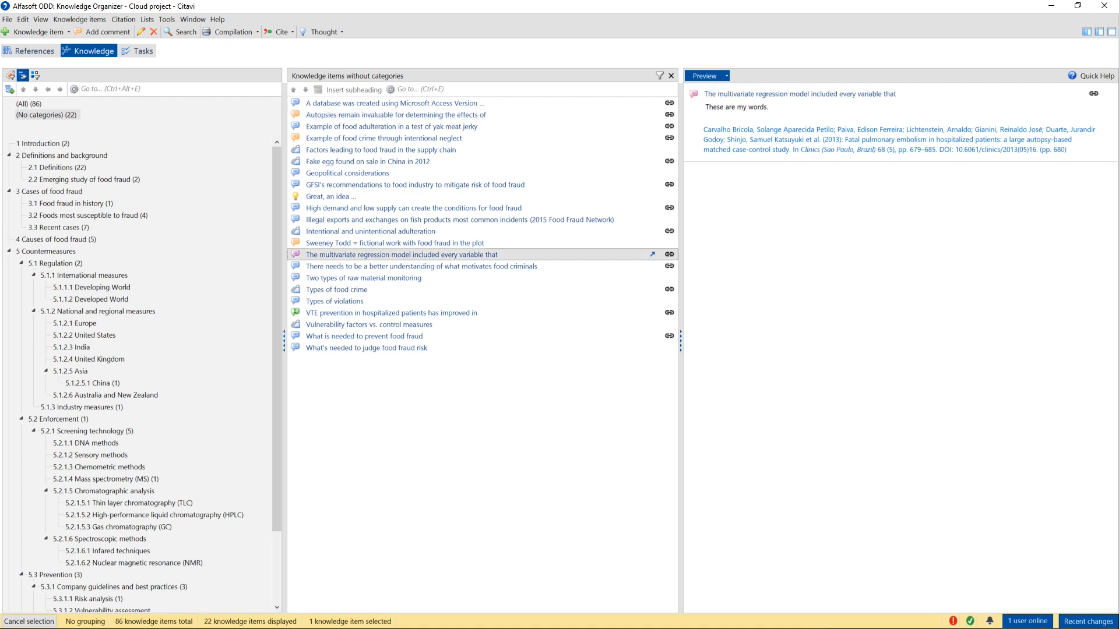
{"action": "left_click_drag", "start_coordinate": [402, 254], "coordinate": [56, 240]}
{"action": "left_click", "coordinate": [391, 313]}
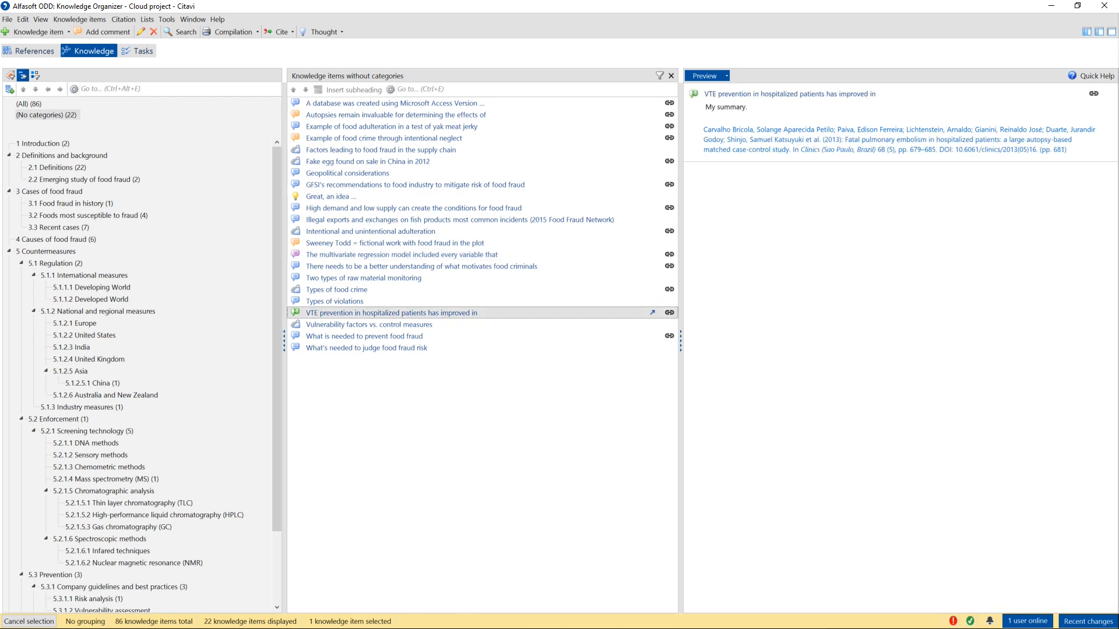
{"action": "left_click_drag", "start_coordinate": [391, 313], "coordinate": [56, 239]}
Open category 4 Causes of food fraud and move the thought "Great, an idea ..." to the start of its list.
{"action": "left_click", "coordinate": [56, 239]}
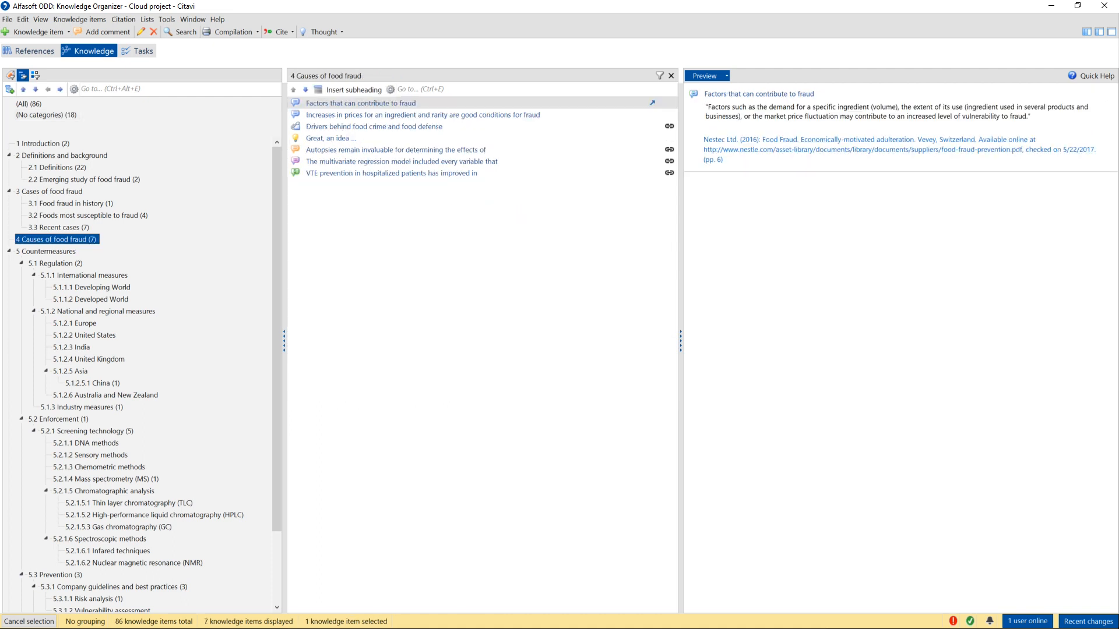
{"action": "left_click", "coordinate": [327, 138]}
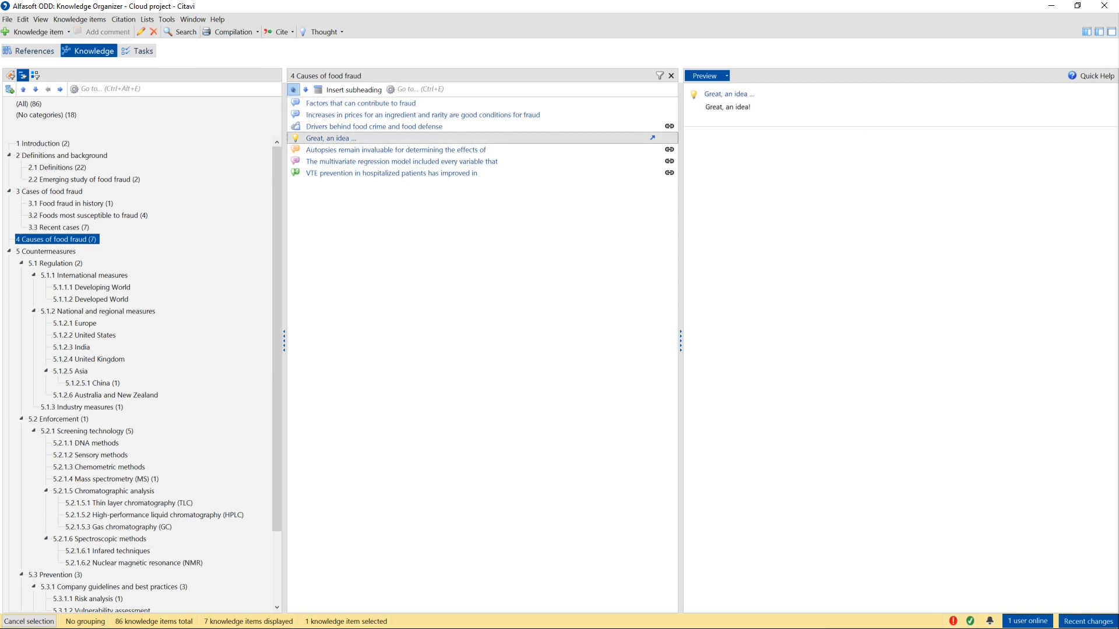
{"action": "left_click", "coordinate": [294, 90]}
{"action": "left_click", "coordinate": [293, 89]}
{"action": "left_click", "coordinate": [293, 89]}
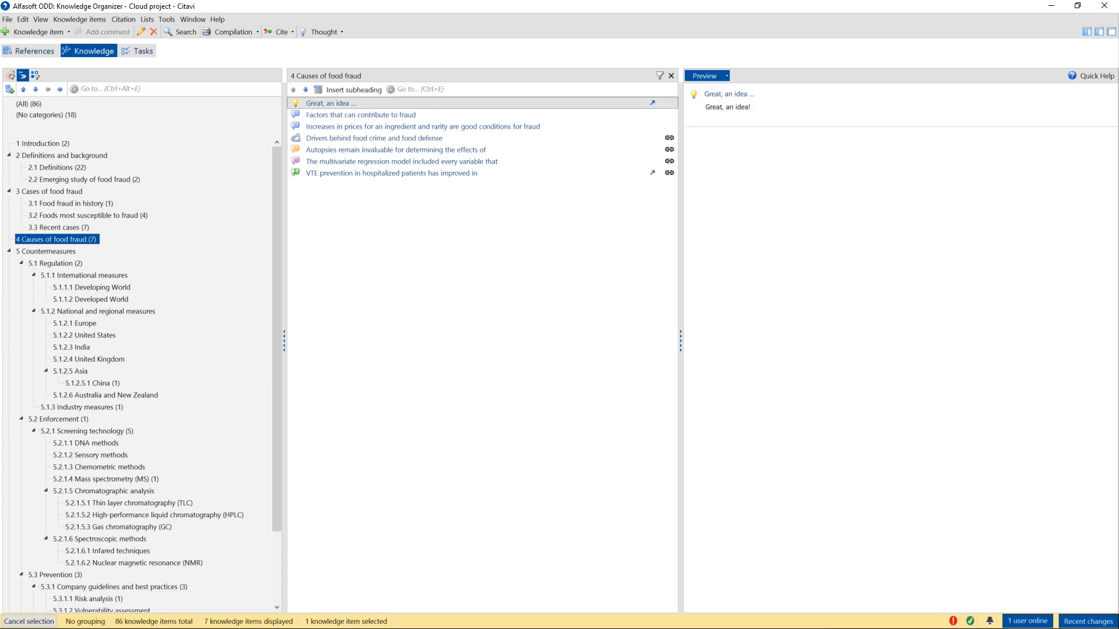
Move the summary "VTE prevention in hospitalized patients has improved in" up to second place, directly below "Great, an idea ...".
{"action": "left_click", "coordinate": [362, 173]}
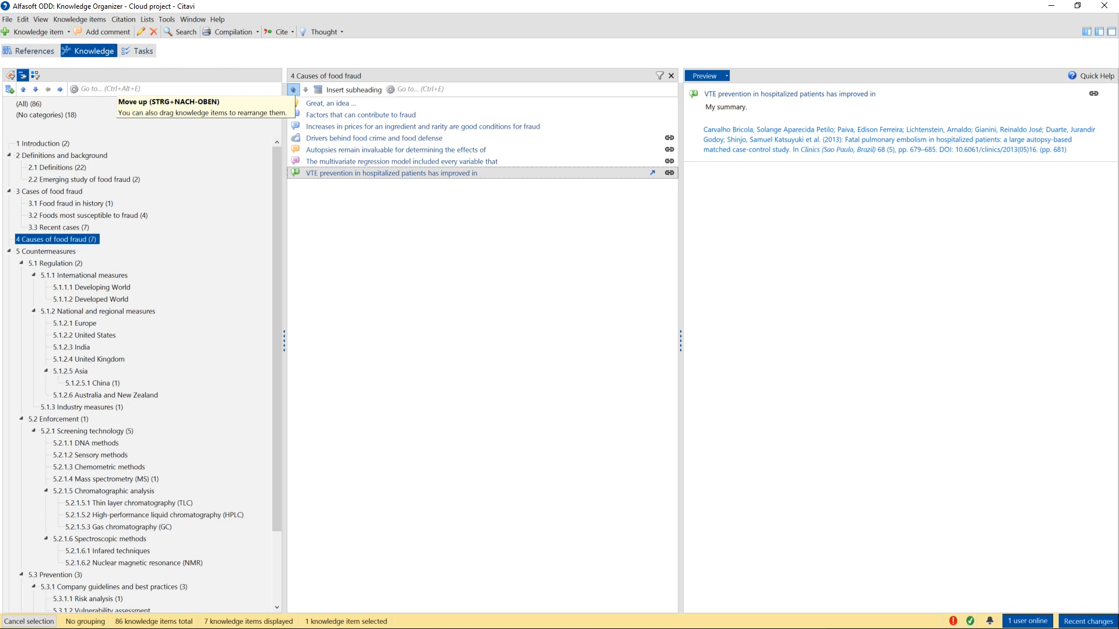
{"action": "left_click", "coordinate": [293, 89]}
{"action": "left_click", "coordinate": [293, 90]}
{"action": "left_click", "coordinate": [293, 90]}
{"action": "left_click", "coordinate": [293, 89]}
{"action": "left_click", "coordinate": [293, 90]}
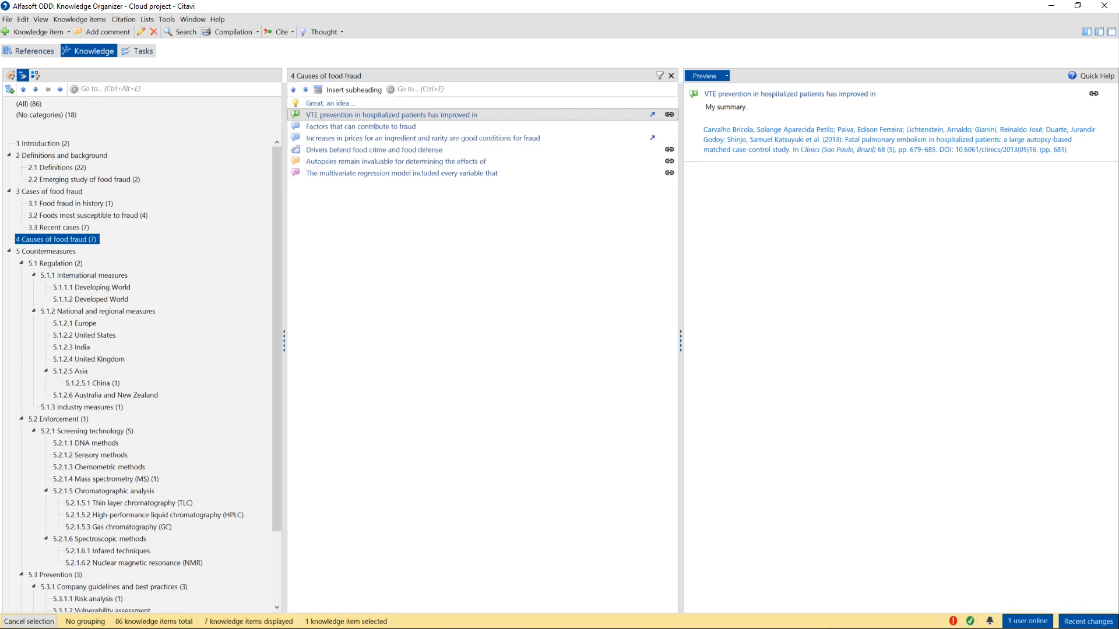
Move the comment "Autopsies remain invaluable for determining the effects of" up three places in category 4.
{"action": "left_click", "coordinate": [397, 161]}
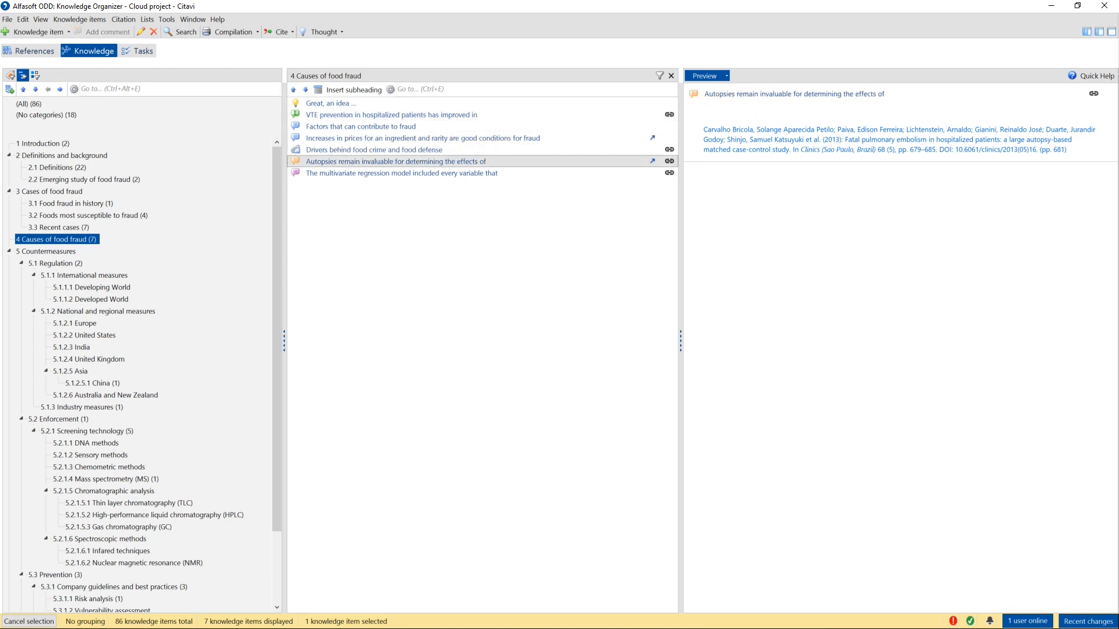
{"action": "left_click", "coordinate": [293, 89]}
{"action": "left_click", "coordinate": [293, 89]}
{"action": "left_click", "coordinate": [293, 89]}
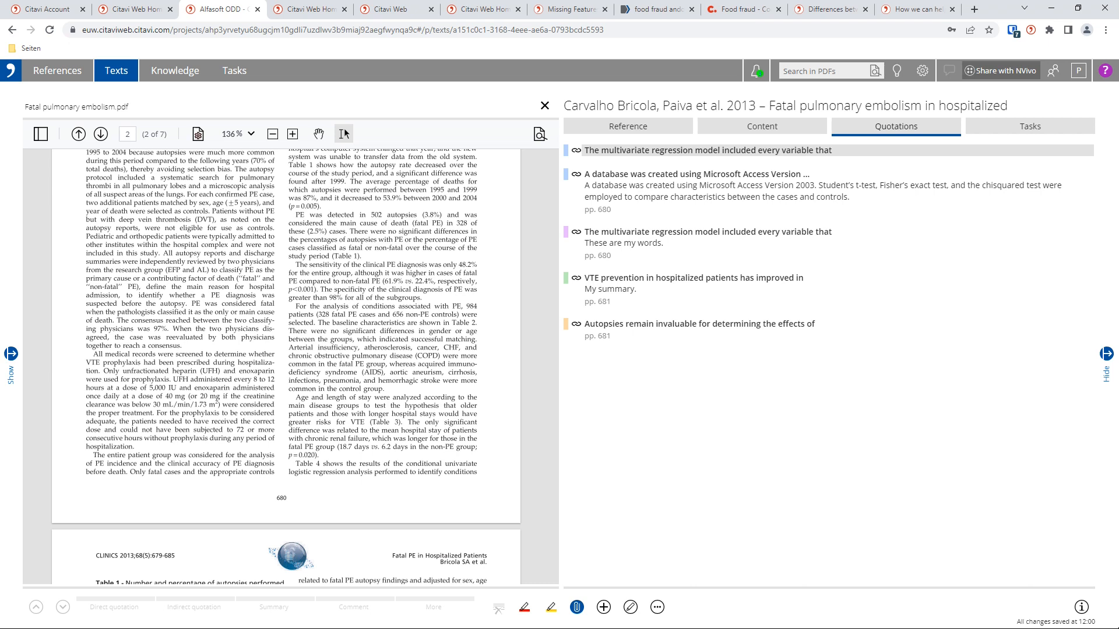
In Citavi Web, view the knowledge items in category 4 Causes of food fraud and those without categories, including "Geopolitical considerations".
{"action": "left_click", "coordinate": [175, 70]}
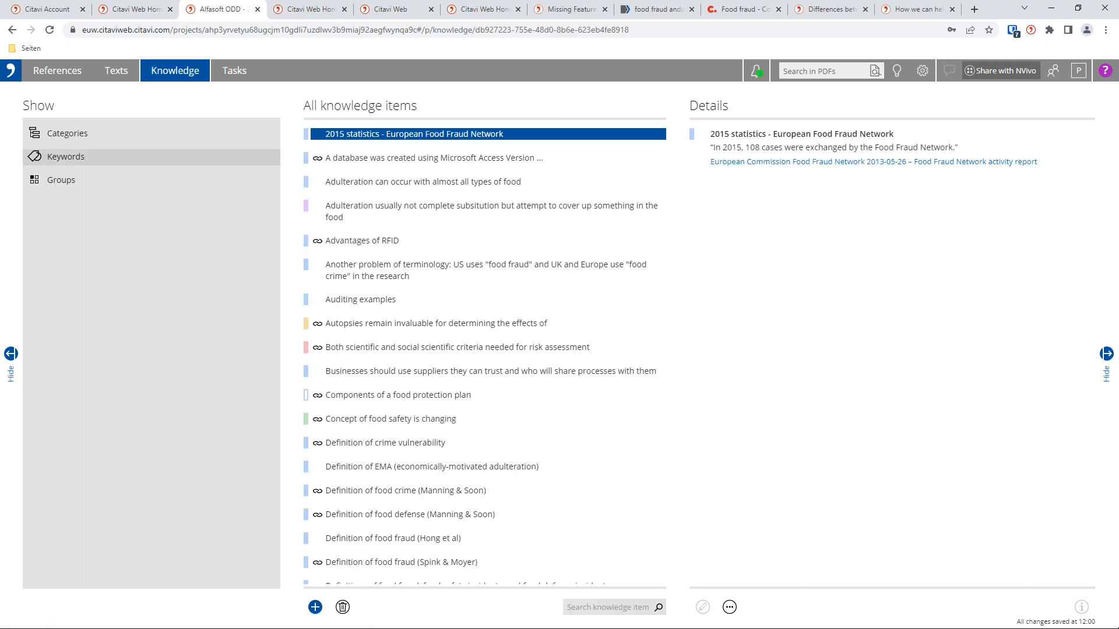
{"action": "left_click", "coordinate": [67, 133]}
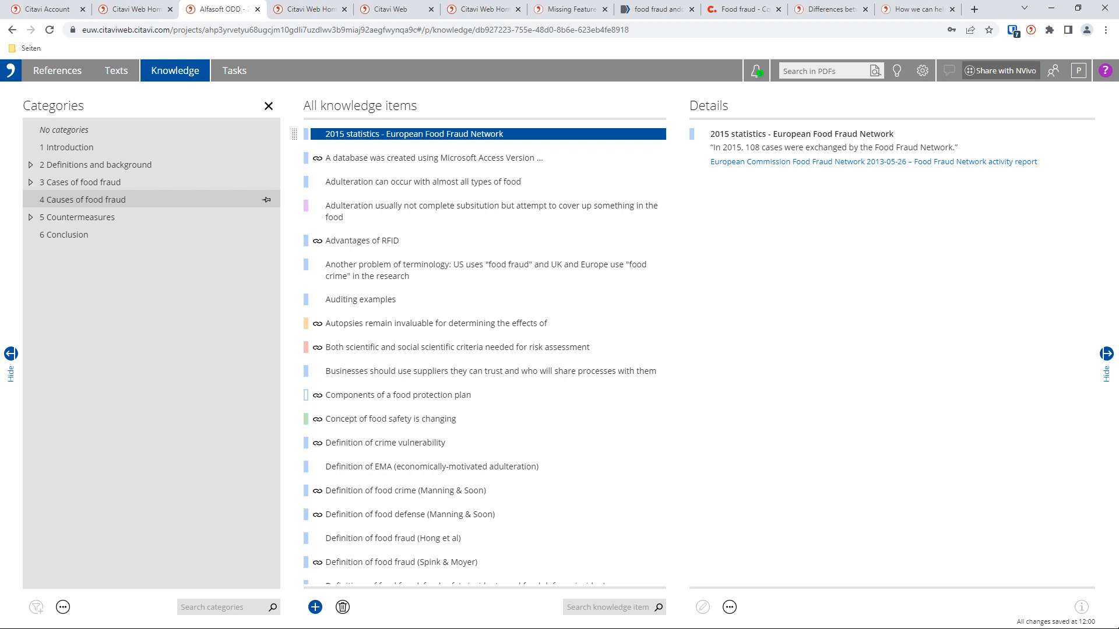
{"action": "left_click", "coordinate": [87, 199]}
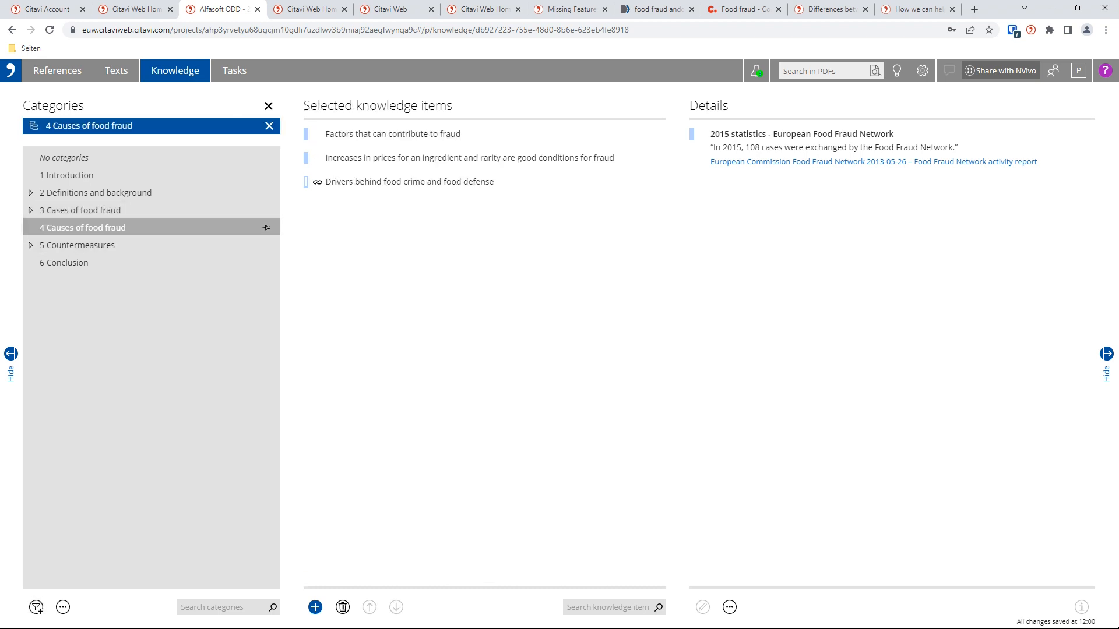
{"action": "left_click", "coordinate": [64, 158]}
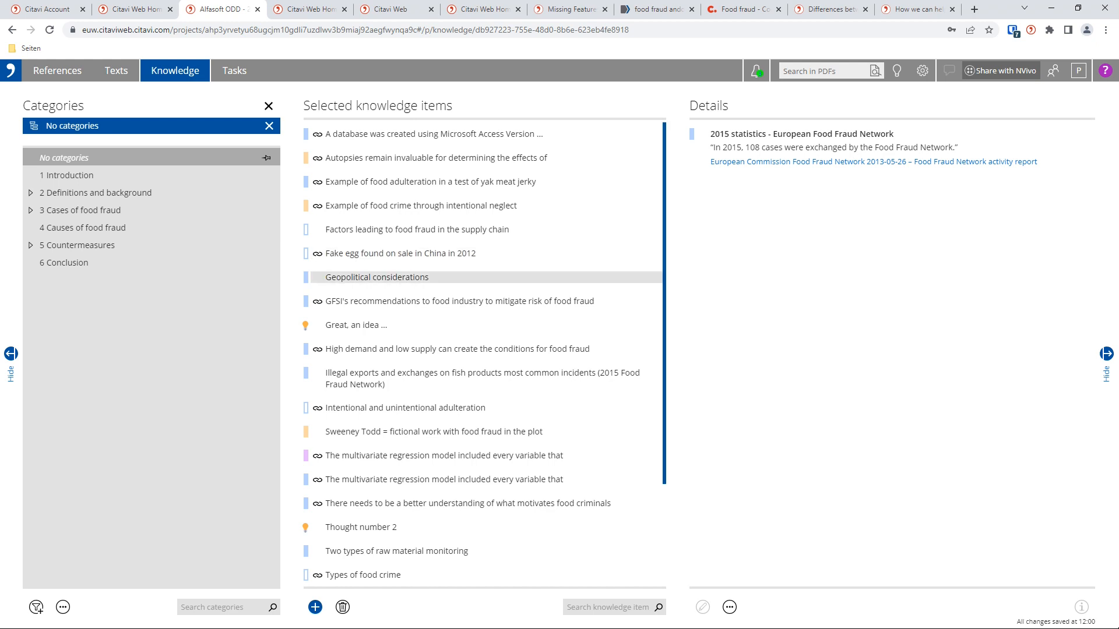
{"action": "left_click", "coordinate": [377, 277]}
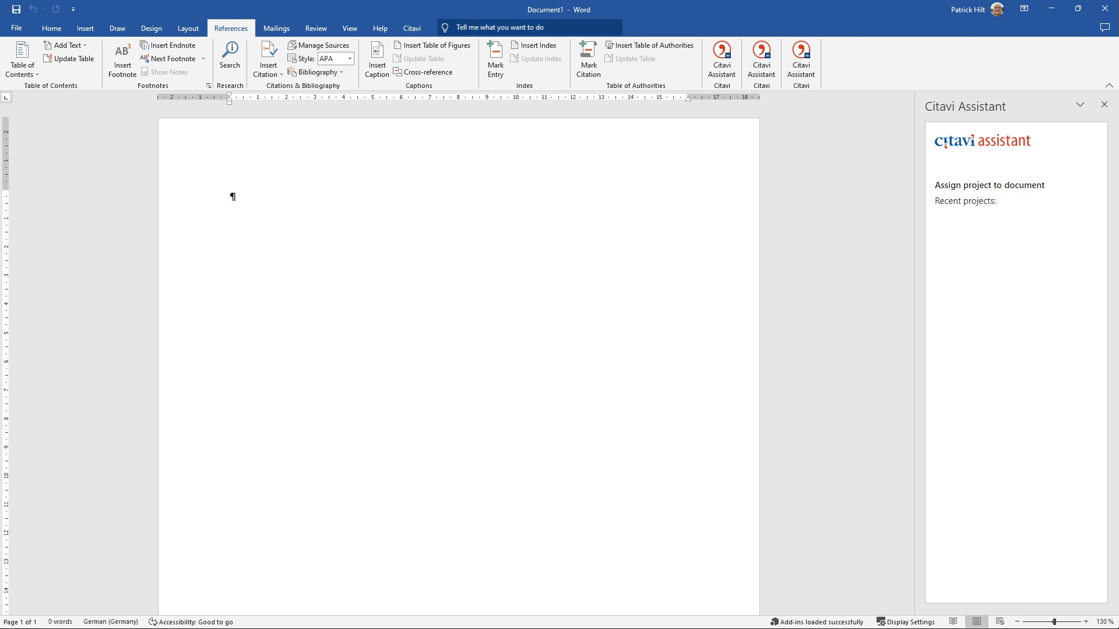
In Word, show the Citavi 6 add-in pane for assigning a project to the document and close it again.
{"action": "left_click", "coordinate": [412, 28]}
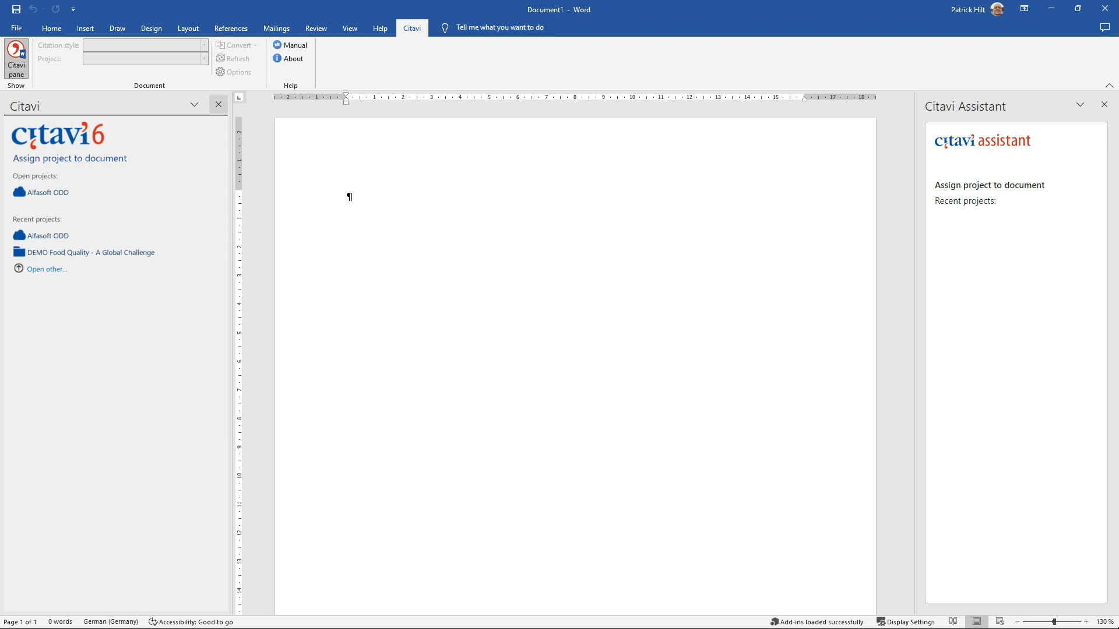
{"action": "left_click", "coordinate": [218, 104]}
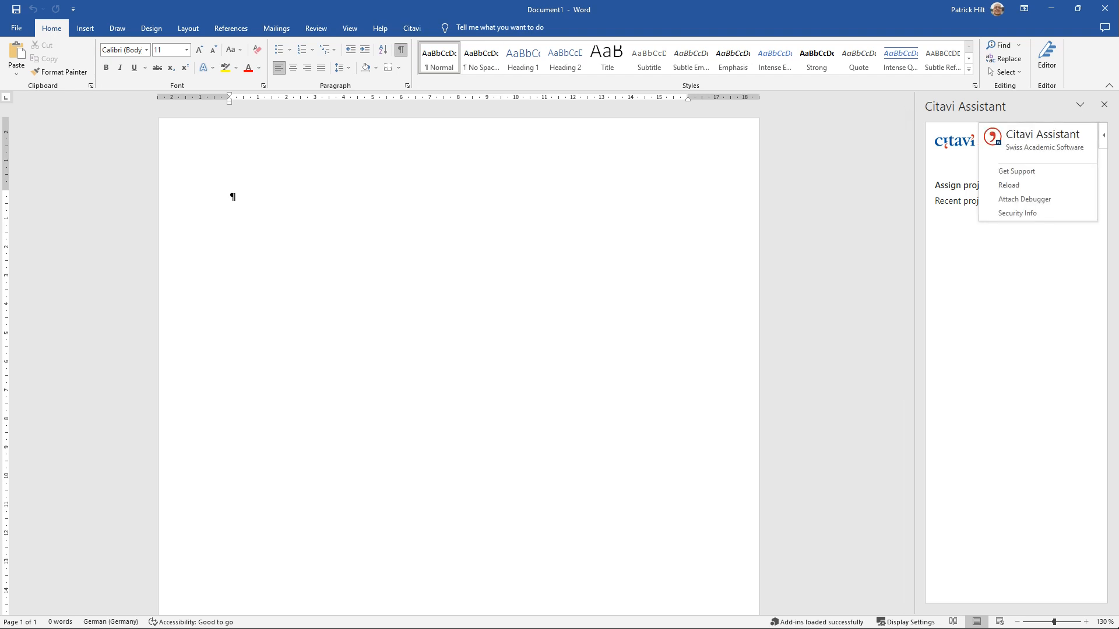
Reload the Citavi Assistant add-in and log in to it.
{"action": "key", "text": "Down"}
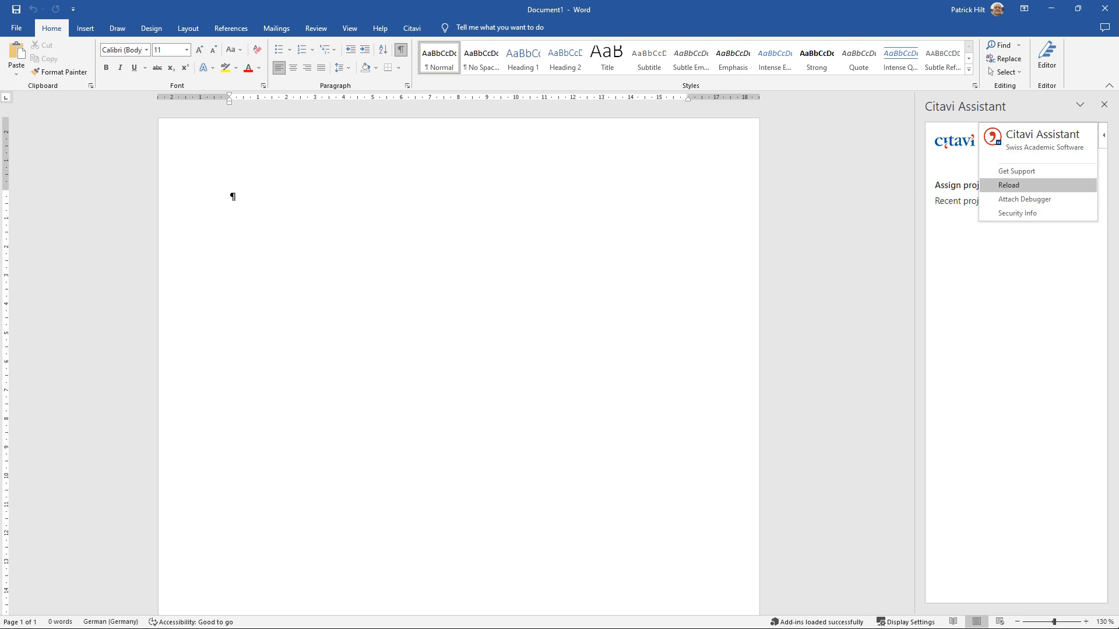
{"action": "key", "text": "Return"}
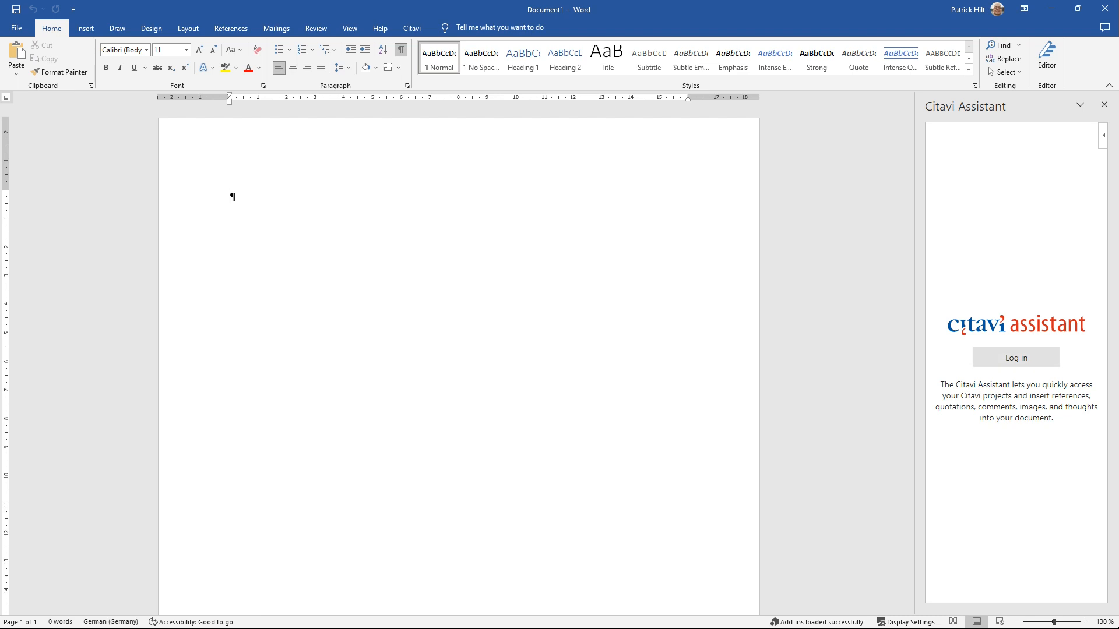
{"action": "left_click", "coordinate": [1017, 358]}
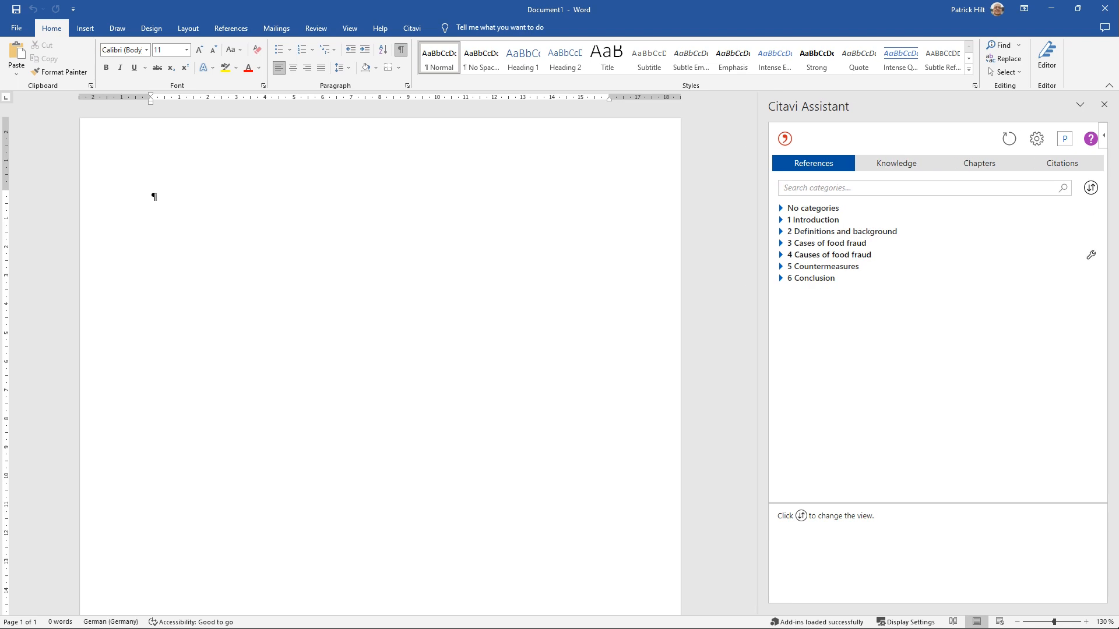
In the Citavi Assistant, view the references and the knowledge items in category 4 Causes of food fraud.
{"action": "left_click", "coordinate": [781, 255]}
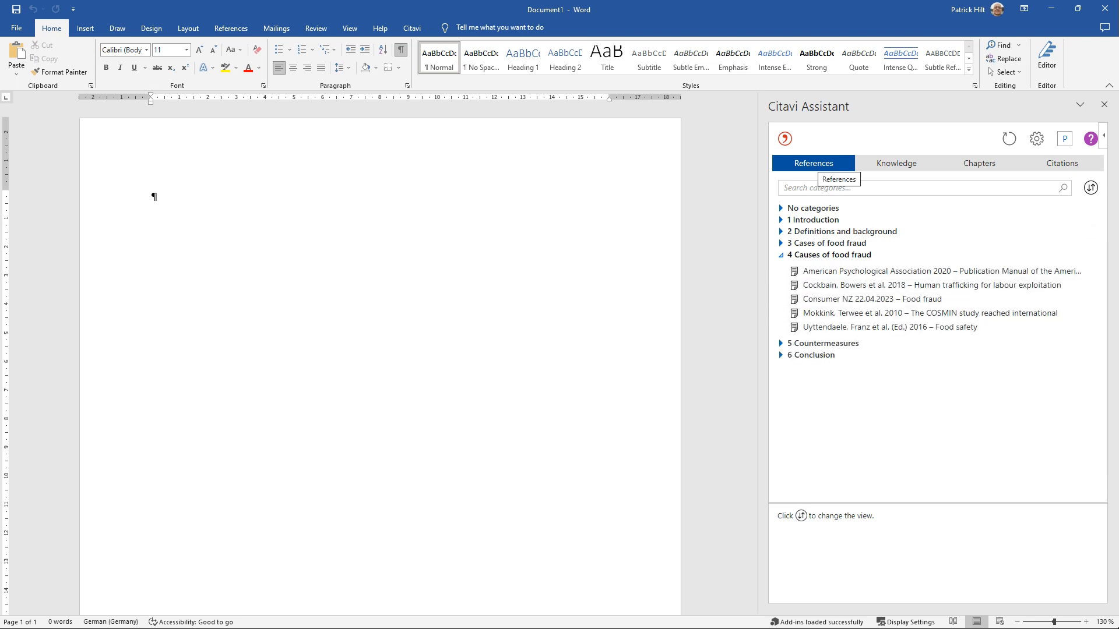
{"action": "left_click", "coordinate": [897, 163]}
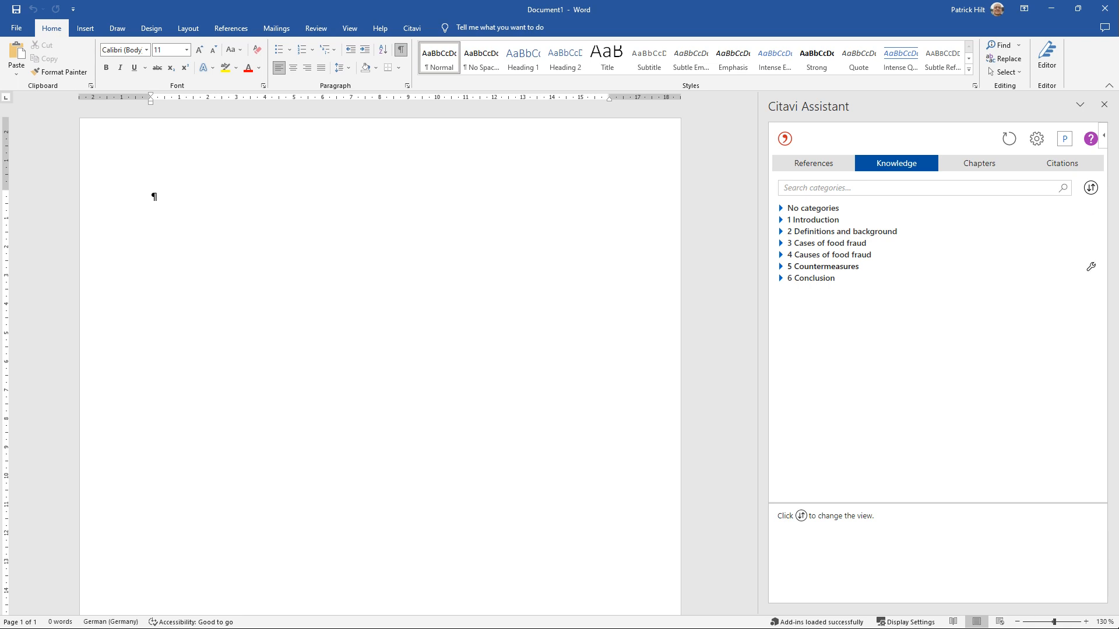
{"action": "left_click", "coordinate": [781, 254]}
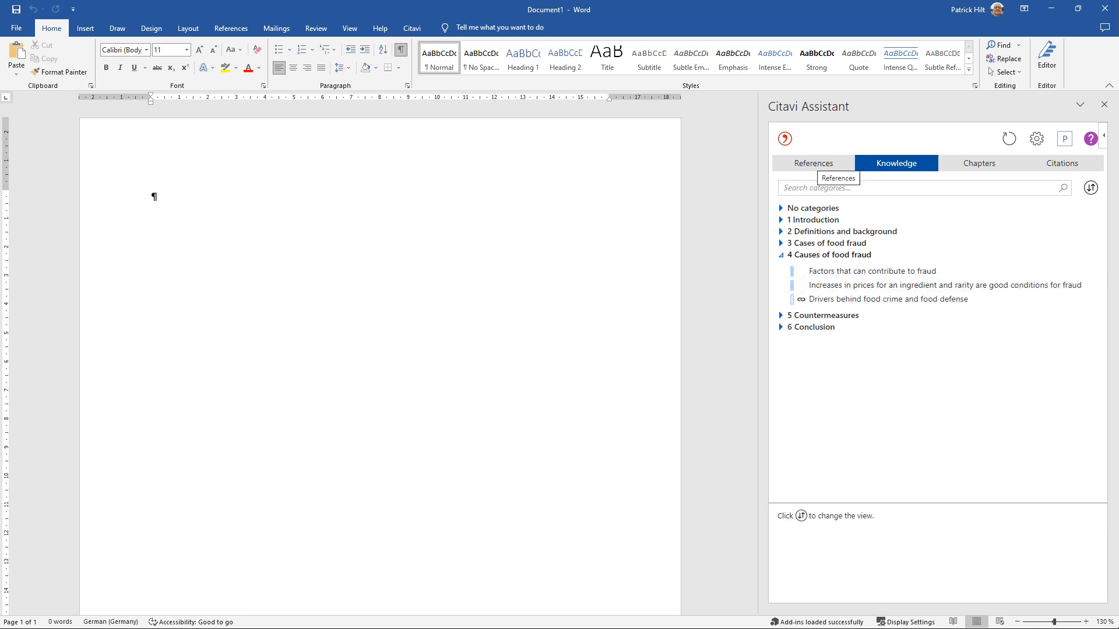
Insert the project's category structure from 1 Introduction through Conclusion into the document as headings, without knowledge items.
{"action": "left_click", "coordinate": [813, 163]}
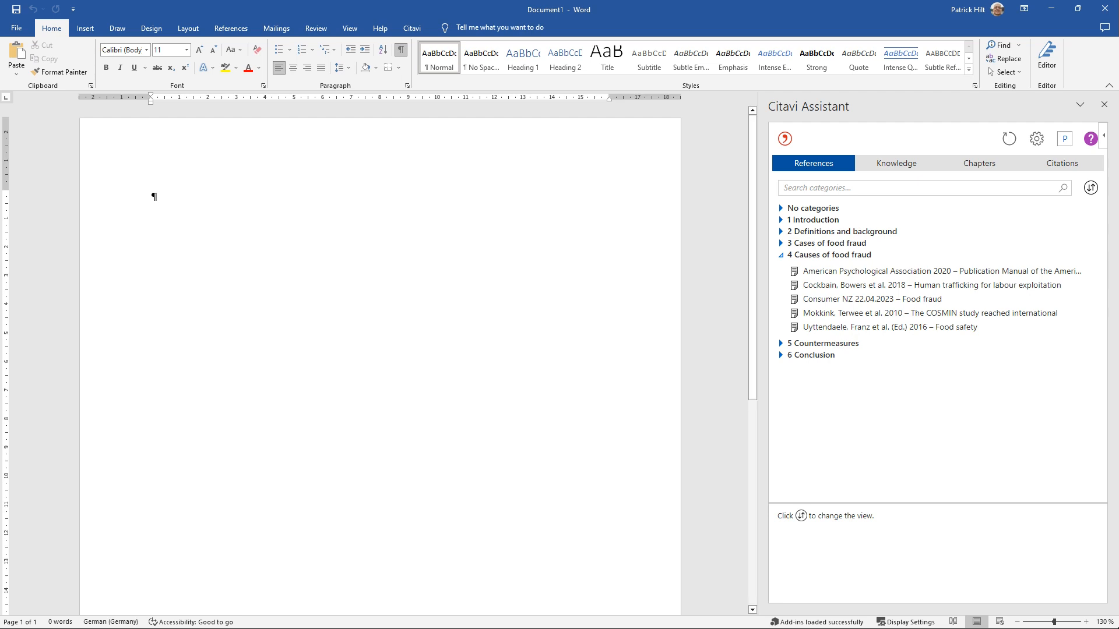
{"action": "left_click", "coordinate": [780, 220]}
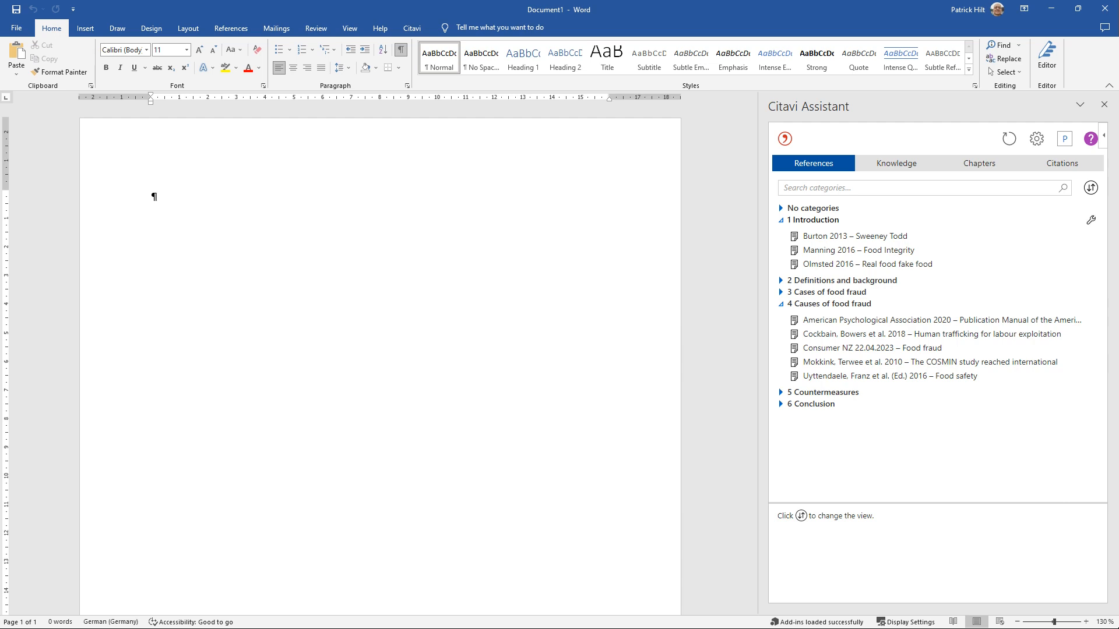
{"action": "left_click", "coordinate": [1091, 221]}
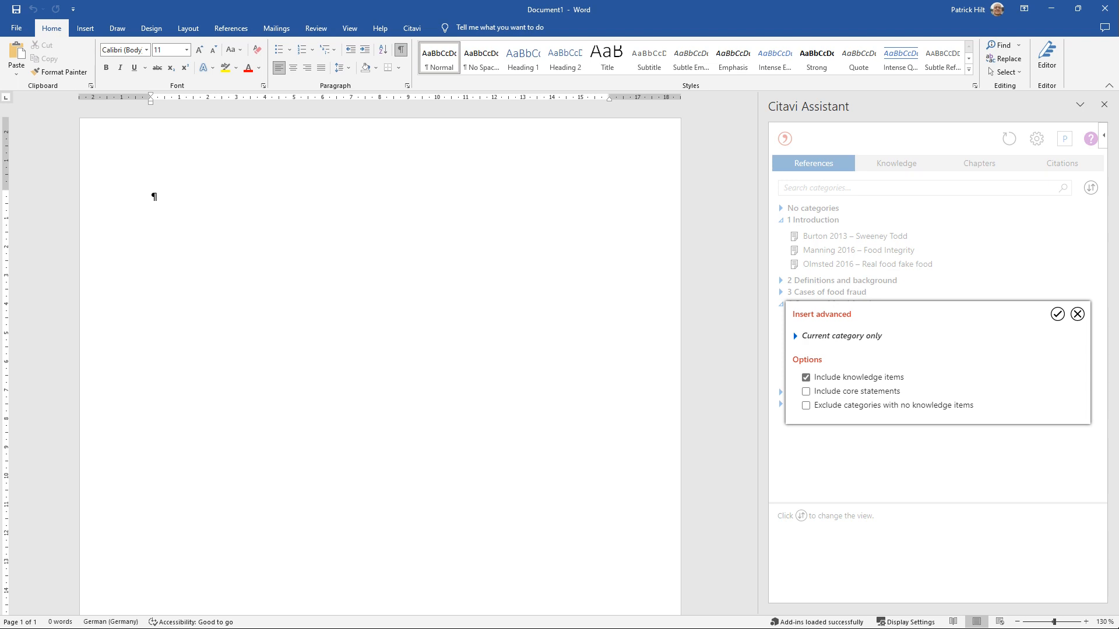
{"action": "left_click", "coordinate": [841, 336]}
{"action": "left_click", "coordinate": [828, 343]}
{"action": "left_click", "coordinate": [806, 378]}
{"action": "left_click", "coordinate": [1057, 314]}
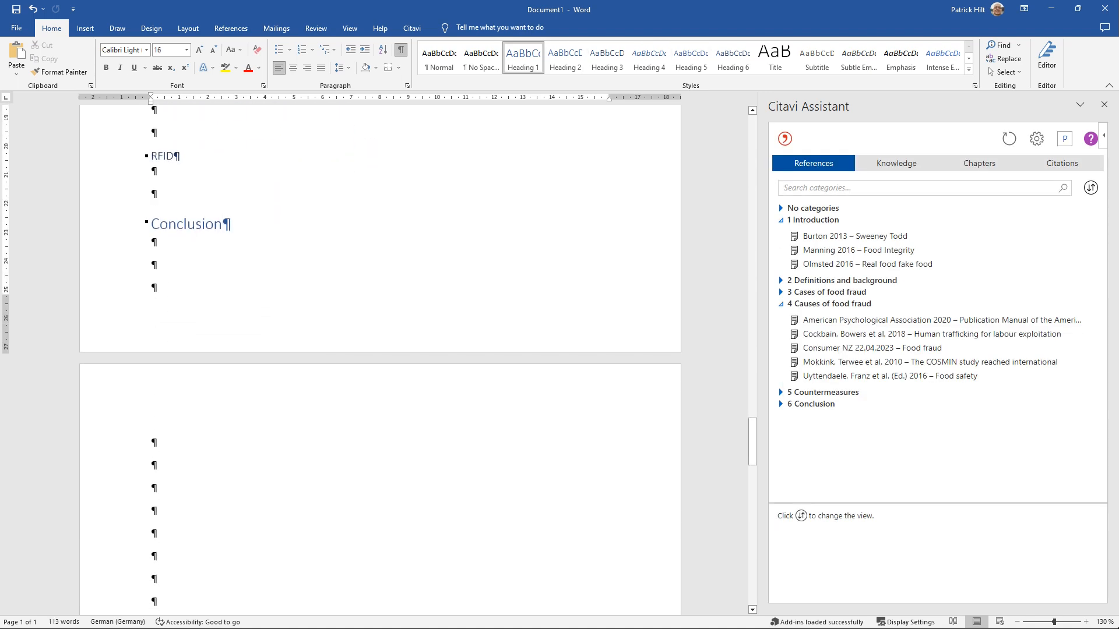
{"action": "left_click_drag", "start_coordinate": [753, 440], "coordinate": [752, 133]}
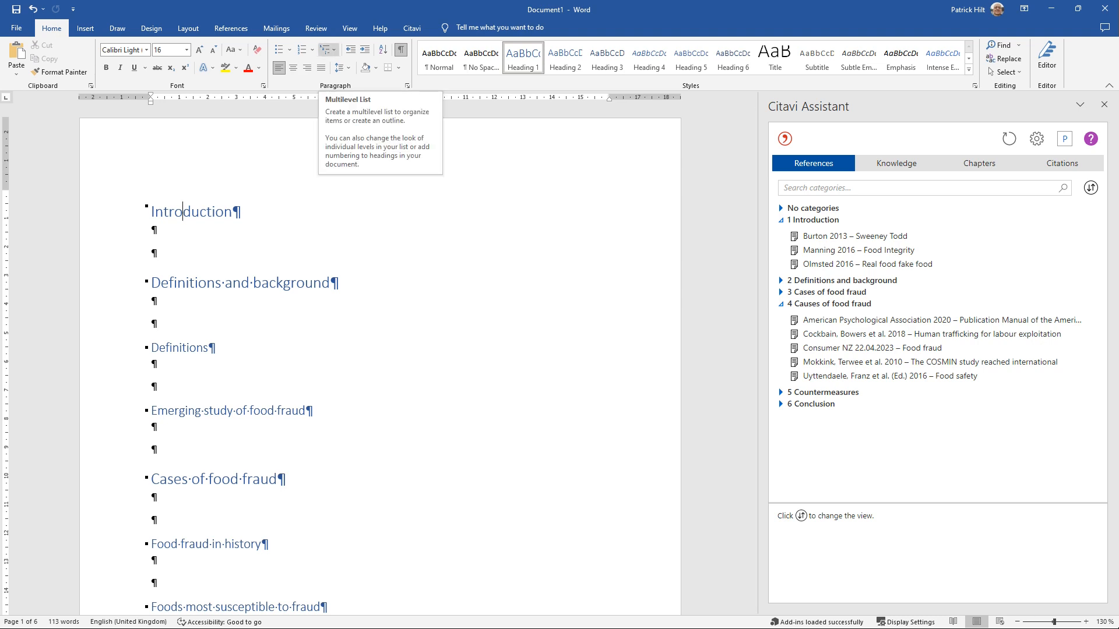
Try to number the headings from Introduction with the multilevel heading list in the 1, 1.1, 1.1.1 style and undo it.
{"action": "left_click", "coordinate": [327, 50]}
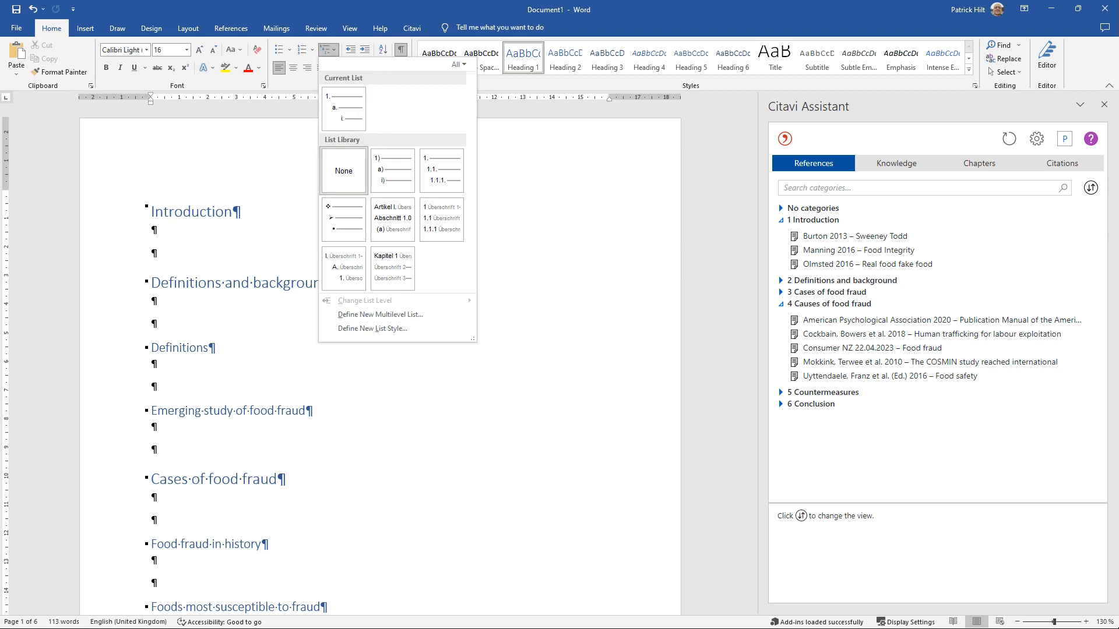
{"action": "mouse_move", "coordinate": [442, 220]}
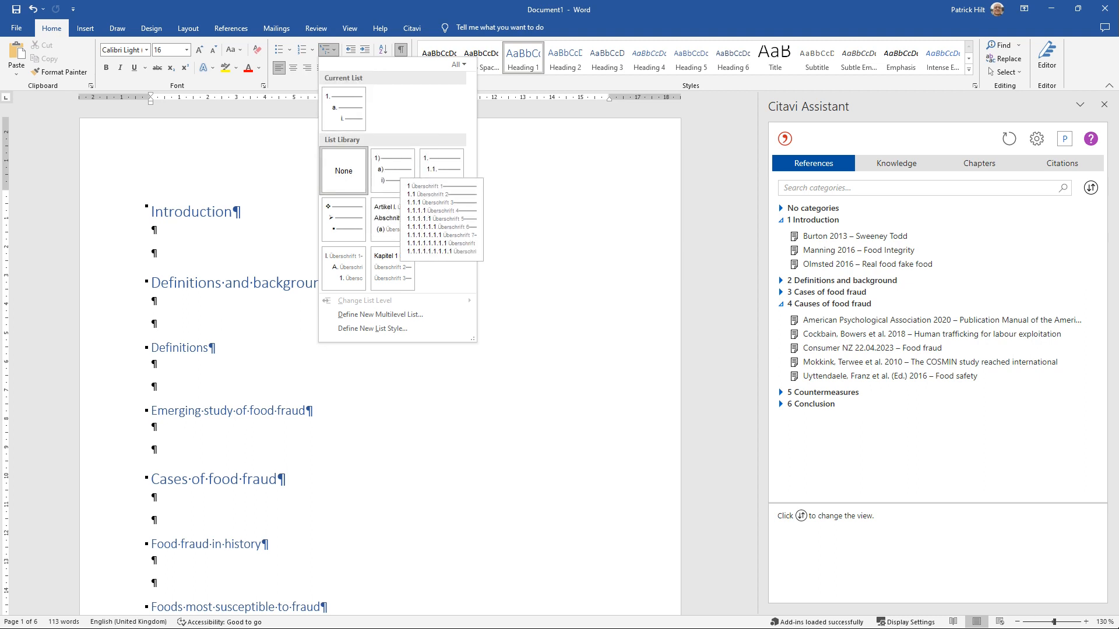
{"action": "left_click", "coordinate": [442, 170]}
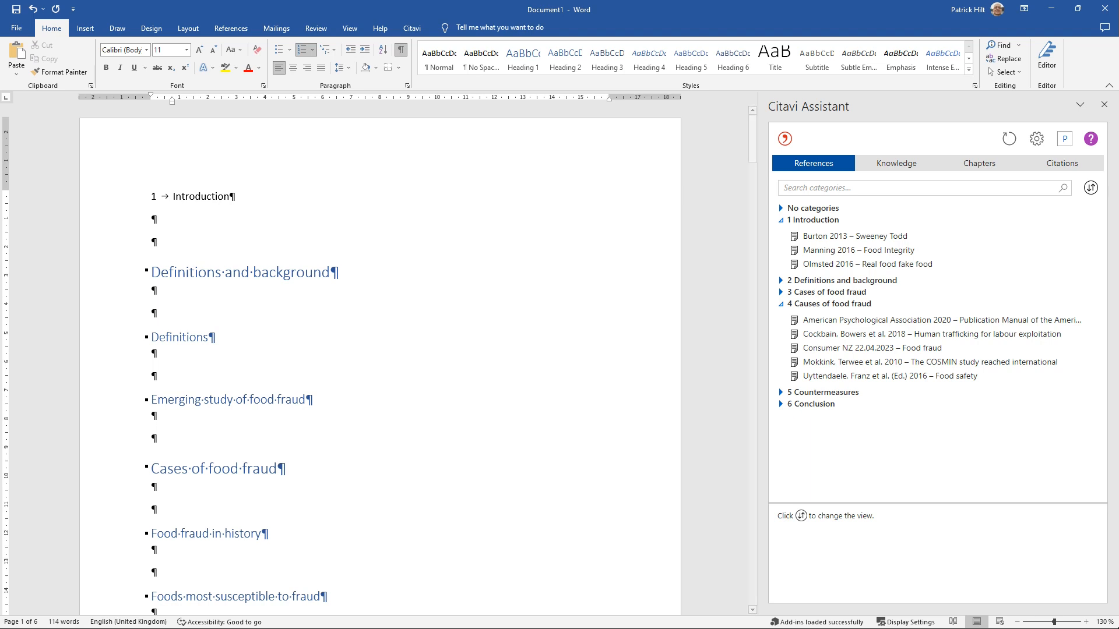
{"action": "left_click", "coordinate": [33, 9]}
{"action": "left_click", "coordinate": [33, 9]}
{"action": "left_click", "coordinate": [327, 50]}
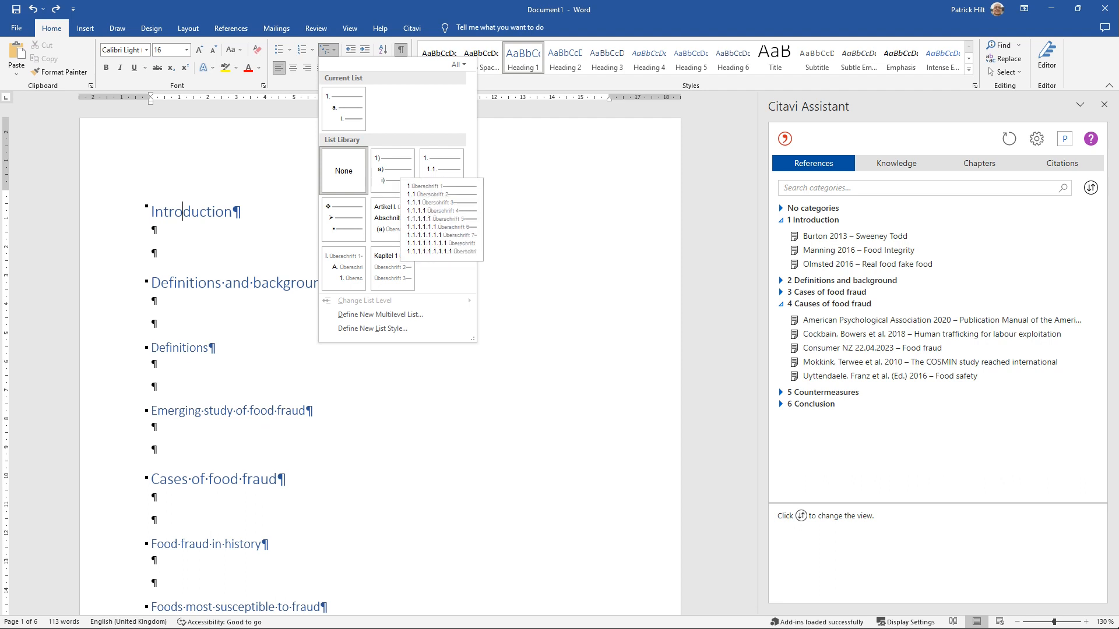
{"action": "left_click", "coordinate": [441, 219]}
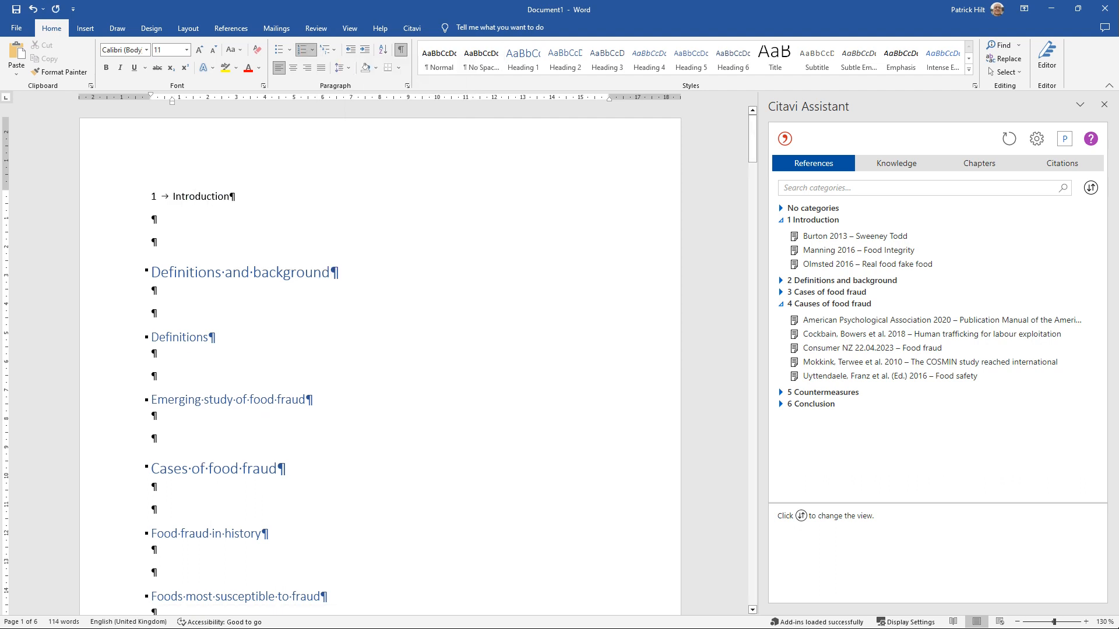
{"action": "left_click", "coordinate": [225, 272]}
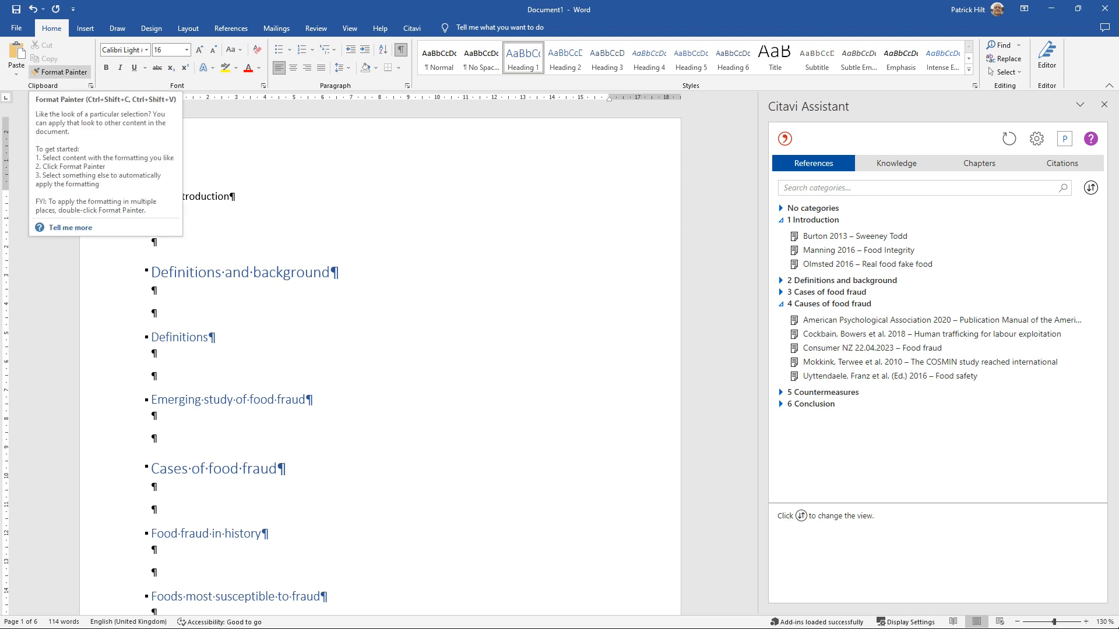
{"action": "left_click", "coordinate": [32, 9]}
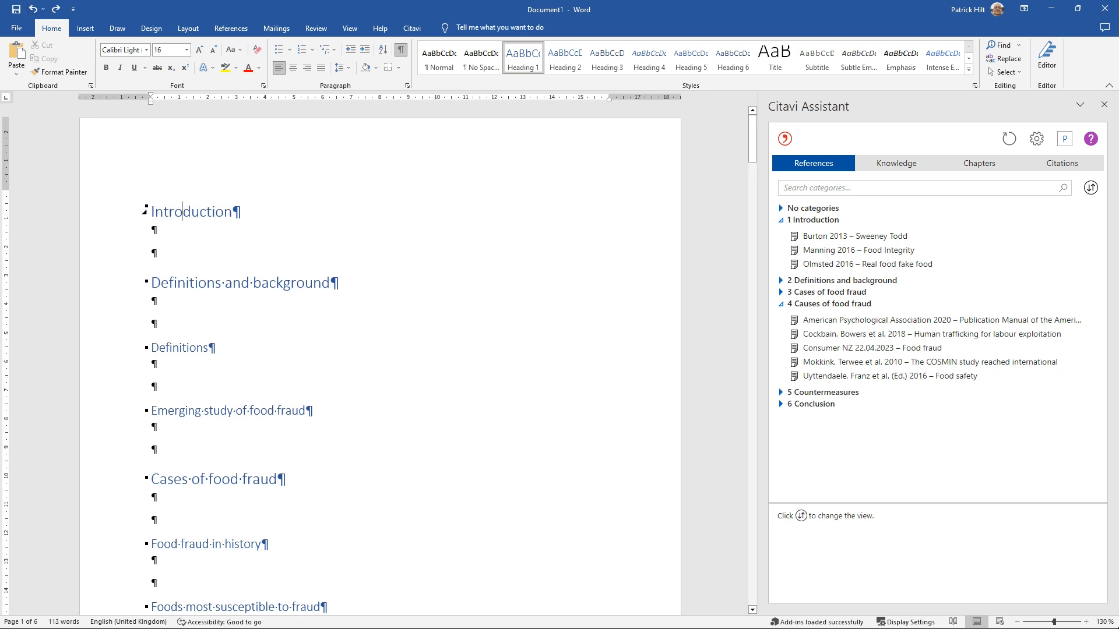
Place the cursor below the Causes of food fraud heading and show the references and knowledge items for that chapter.
{"action": "scroll", "coordinate": [380, 361], "scroll_direction": "down", "scroll_amount": 8}
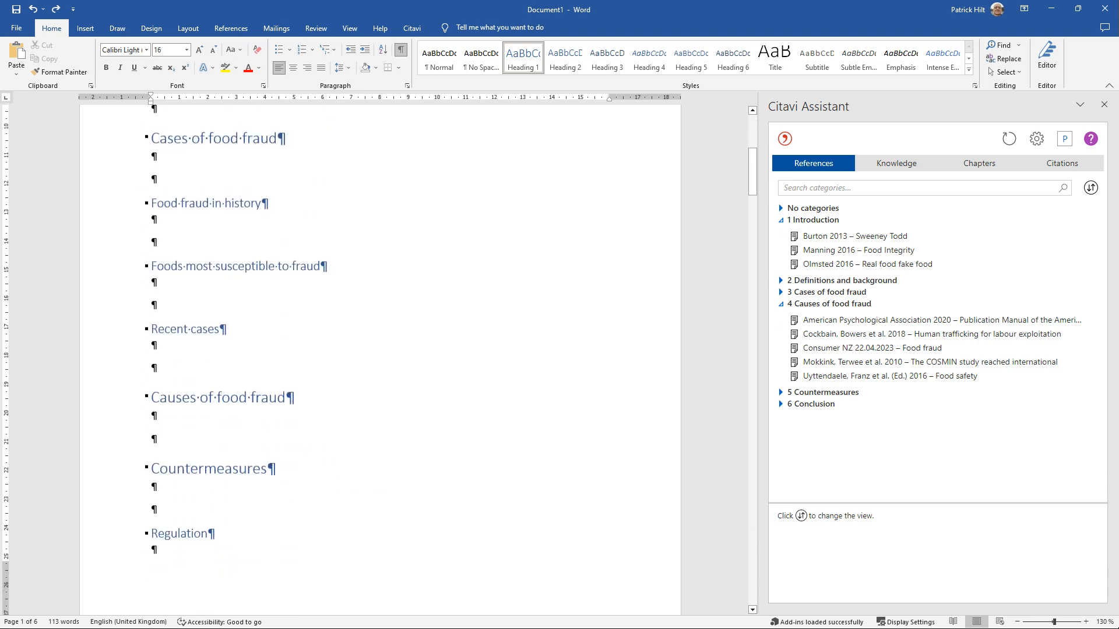
{"action": "left_click", "coordinate": [153, 303]}
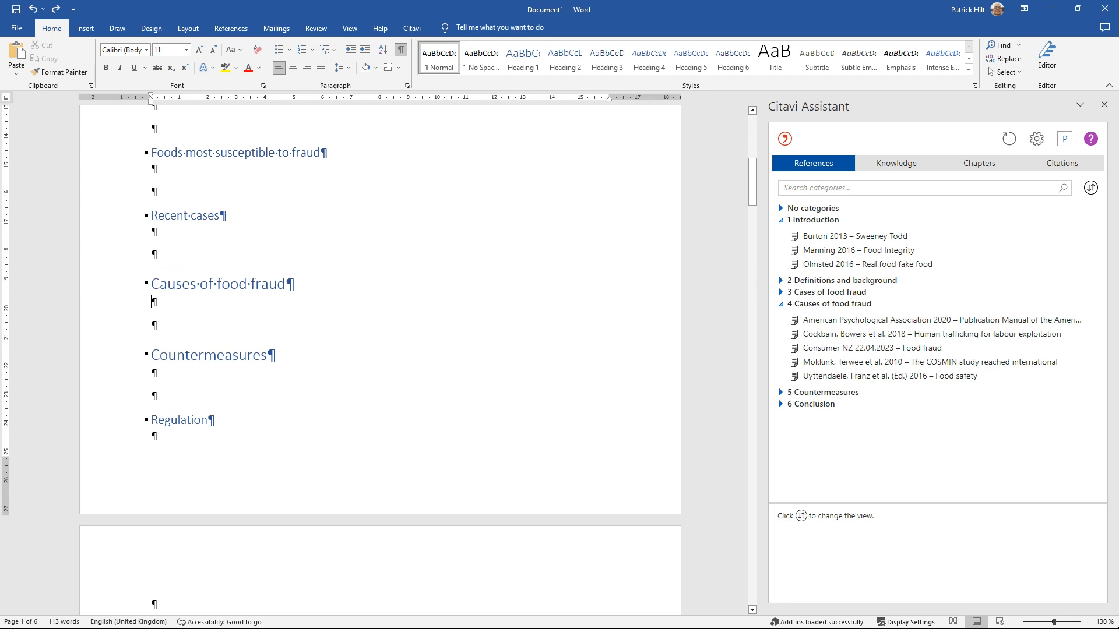
{"action": "left_click", "coordinate": [979, 164]}
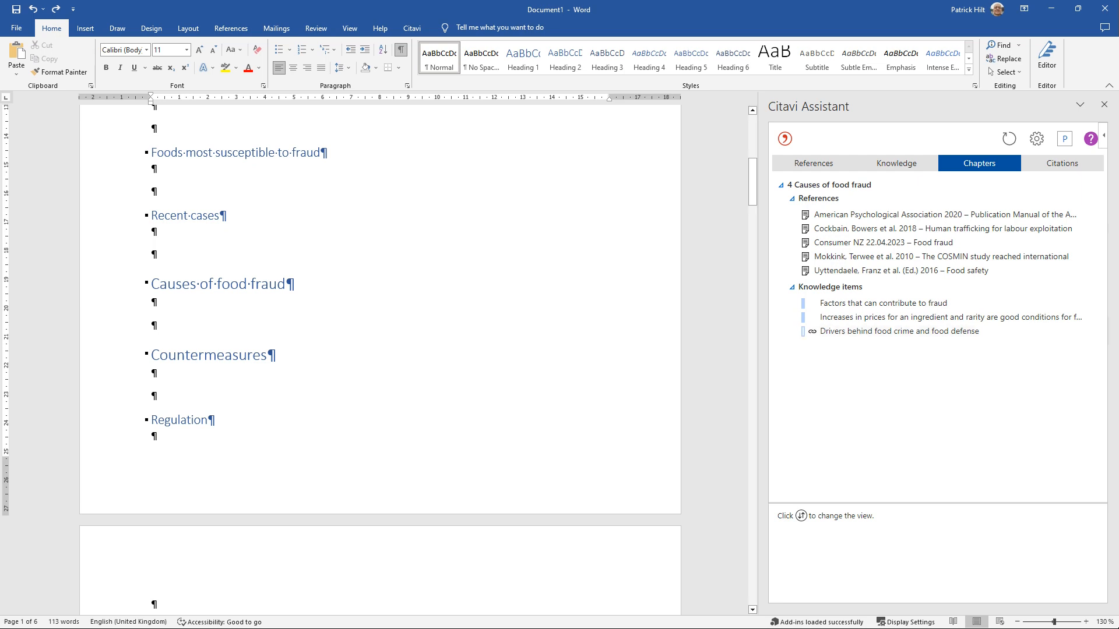
View the chapter material for Cases of food fraud, Emerging study of food fraud, Definitions, Definitions and background, and Introduction.
{"action": "scroll", "coordinate": [153, 309], "scroll_direction": "up", "scroll_amount": 5}
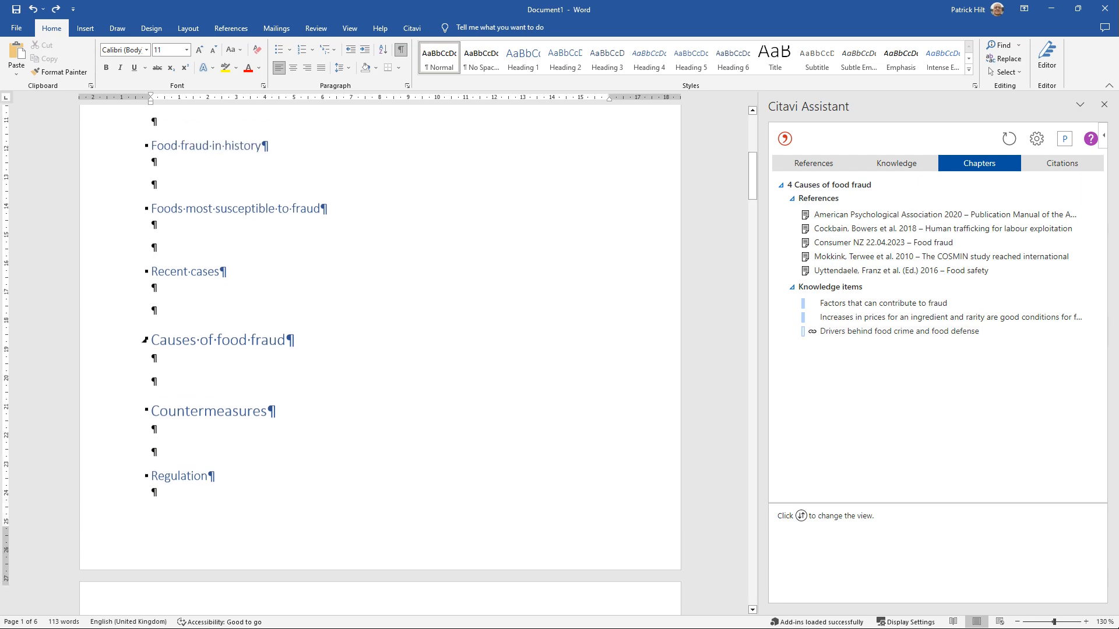
{"action": "left_click", "coordinate": [153, 310]}
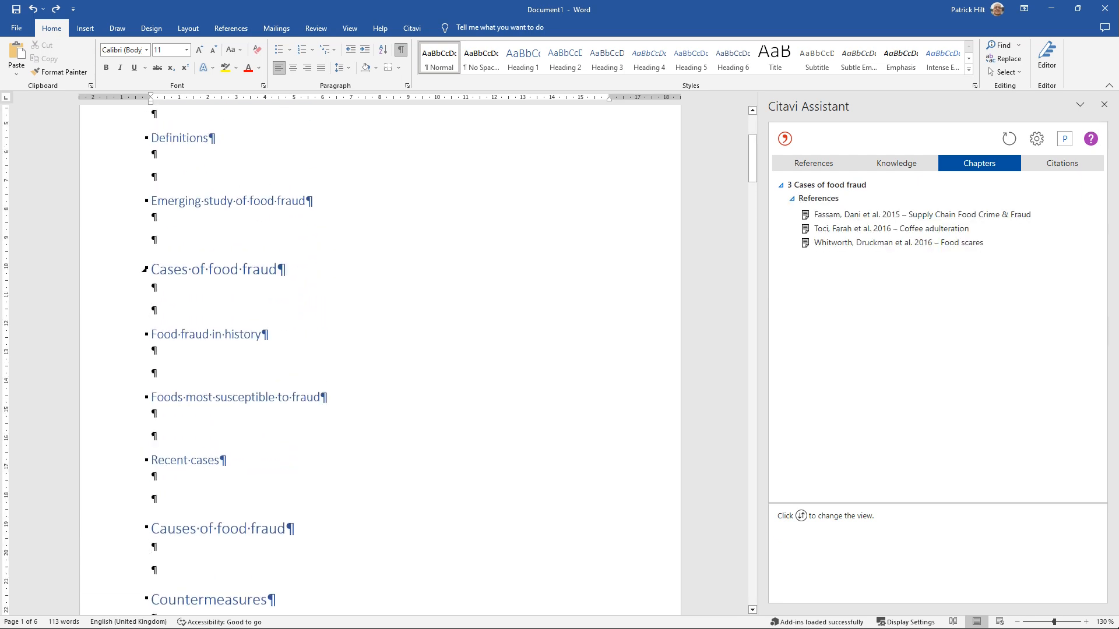
{"action": "key", "text": "Up"}
{"action": "key", "text": "Up"}
{"action": "key", "text": "Up"}
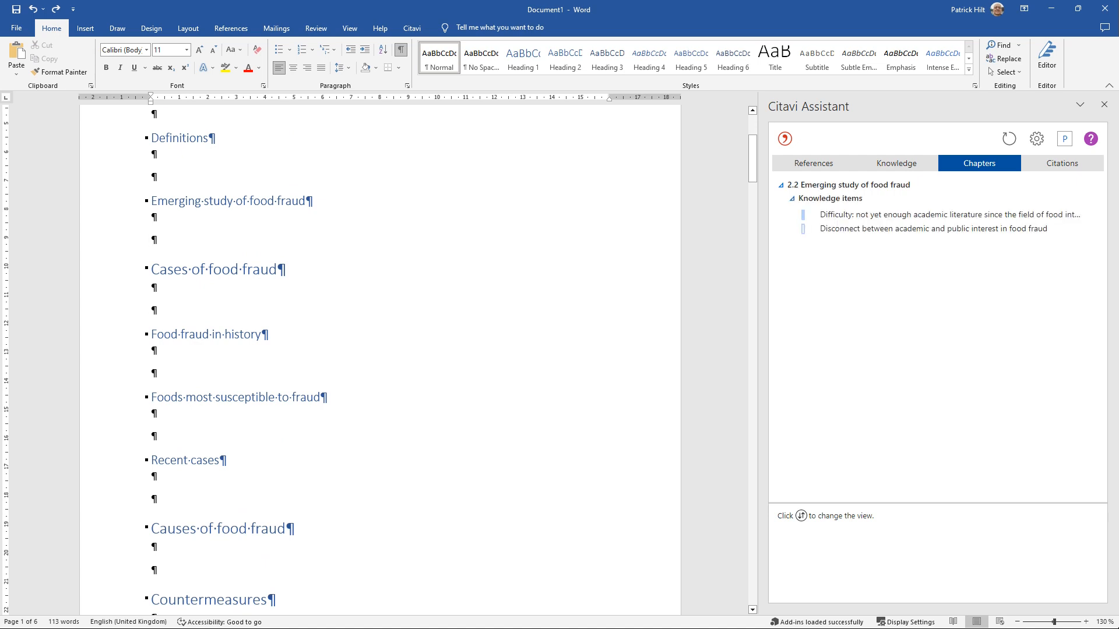
{"action": "scroll", "coordinate": [153, 310], "scroll_direction": "up", "scroll_amount": 3}
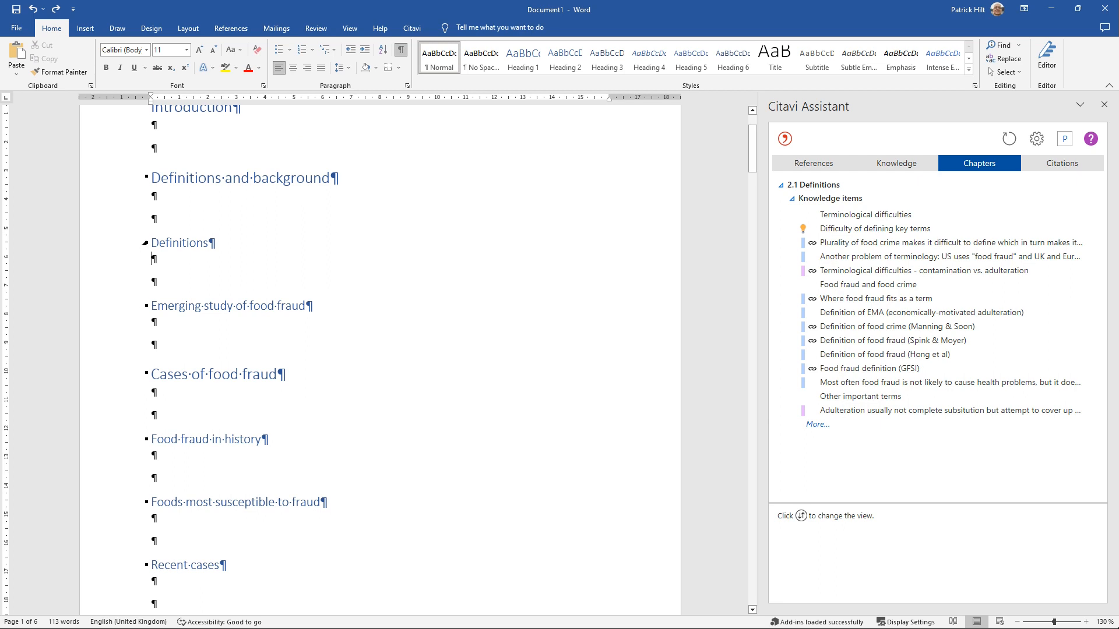
{"action": "left_click", "coordinate": [245, 178]}
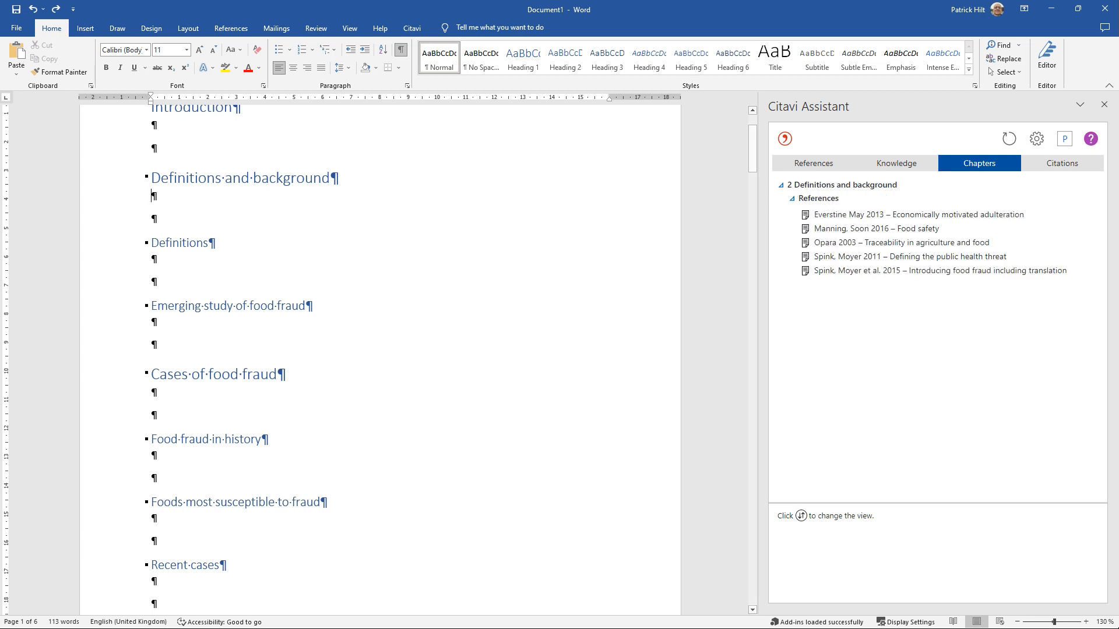
{"action": "scroll", "coordinate": [244, 362], "scroll_direction": "up", "scroll_amount": 2}
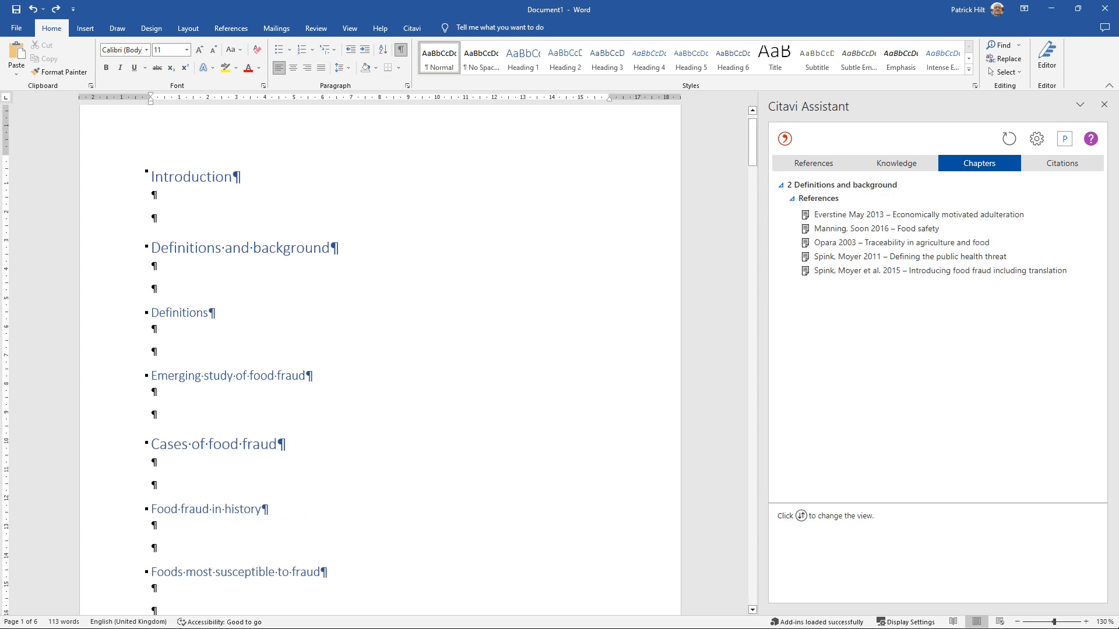
{"action": "left_click", "coordinate": [193, 176]}
{"action": "scroll", "coordinate": [245, 362], "scroll_direction": "down", "scroll_amount": 2}
{"action": "scroll", "coordinate": [379, 356], "scroll_direction": "down", "scroll_amount": 7}
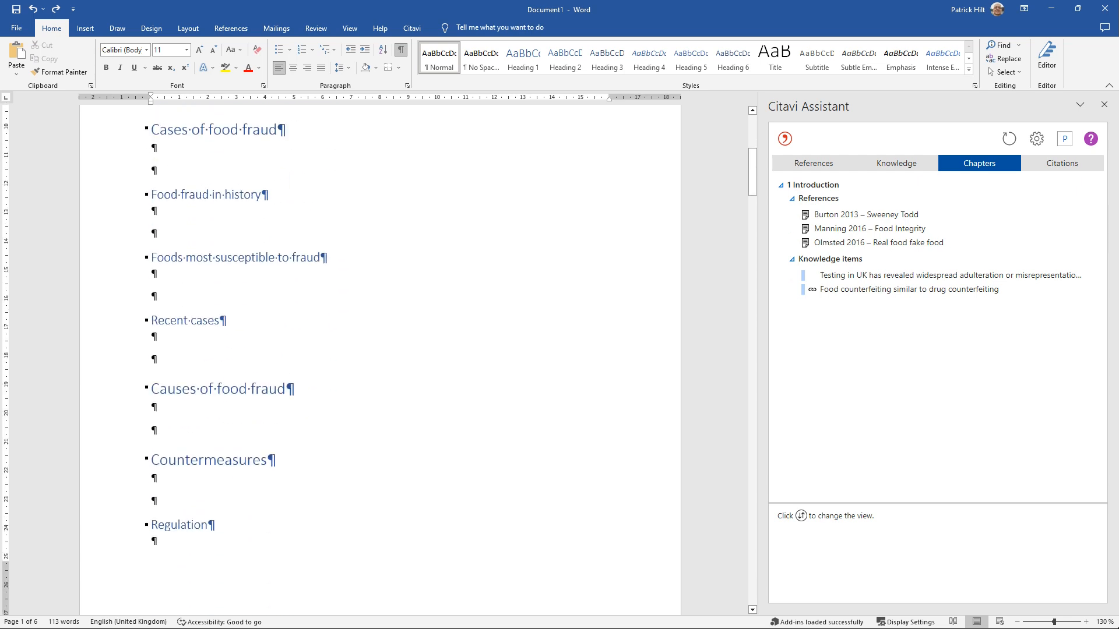
Below the Causes of food fraud heading, insert a citation of the American Psychological Association 2020 Publication Manual with page 78.
{"action": "left_click", "coordinate": [154, 406]}
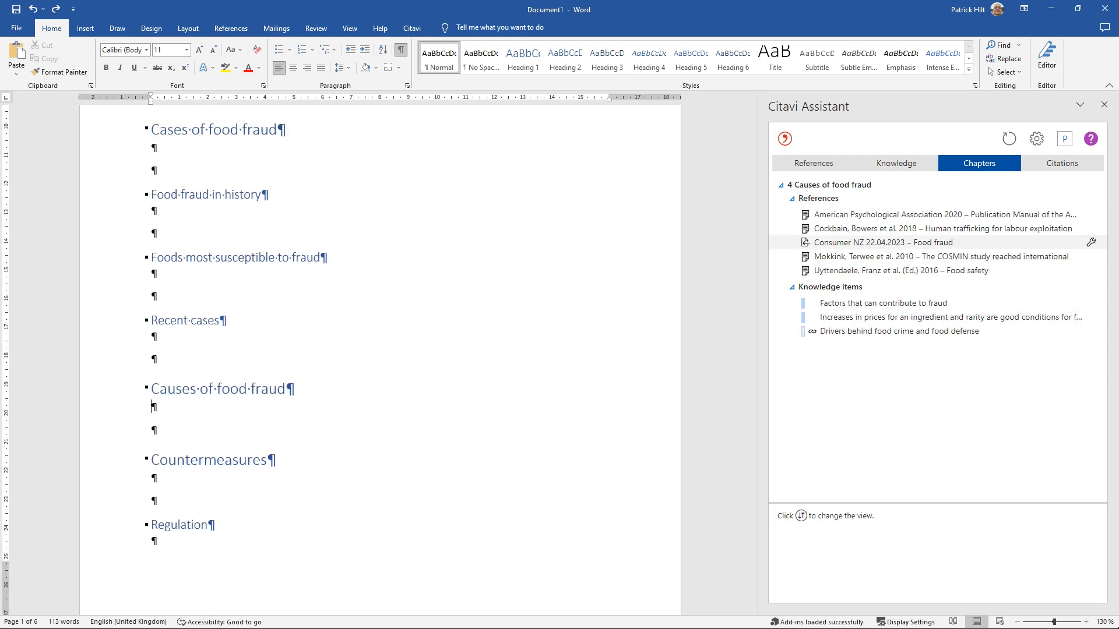
{"action": "left_click", "coordinate": [991, 215]}
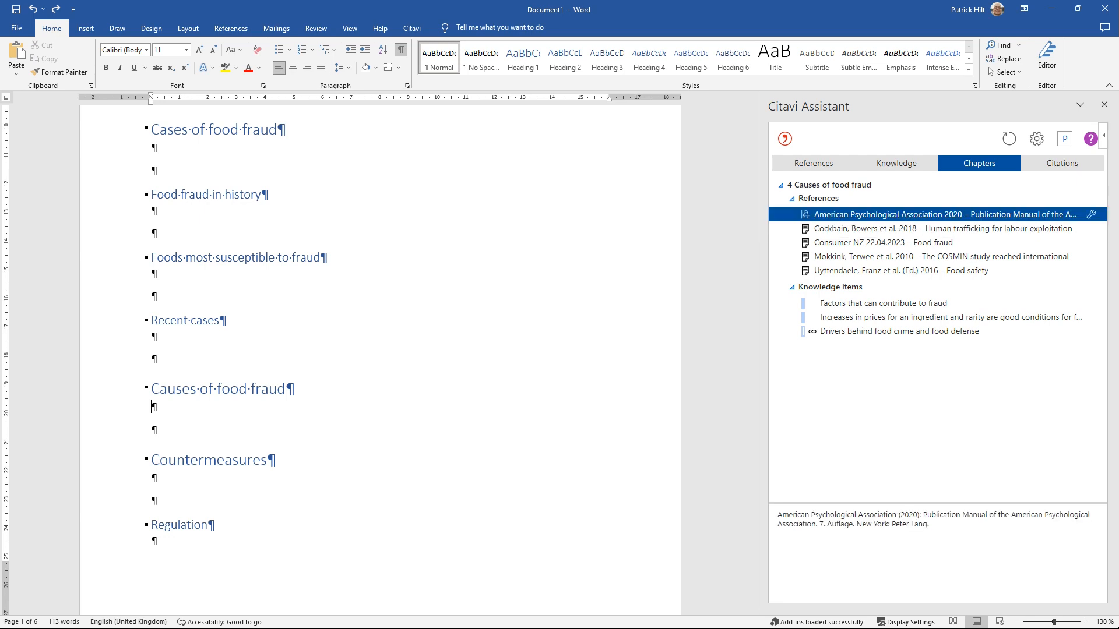
{"action": "left_click", "coordinate": [1091, 214]}
{"action": "left_click", "coordinate": [979, 292]}
{"action": "type", "text": "78"}
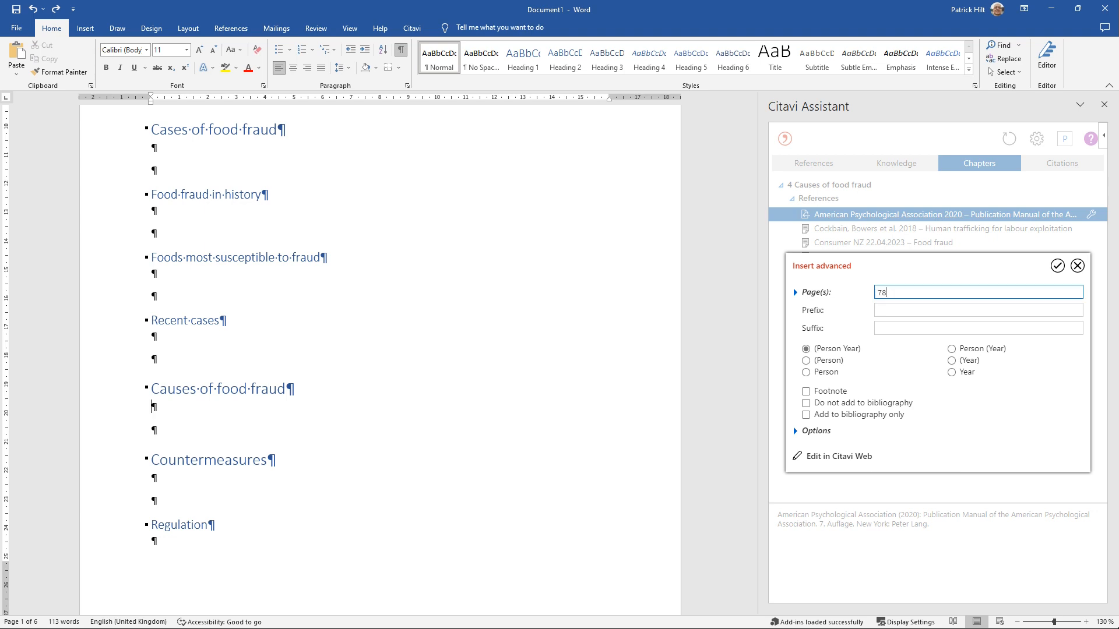
{"action": "key", "text": "Return"}
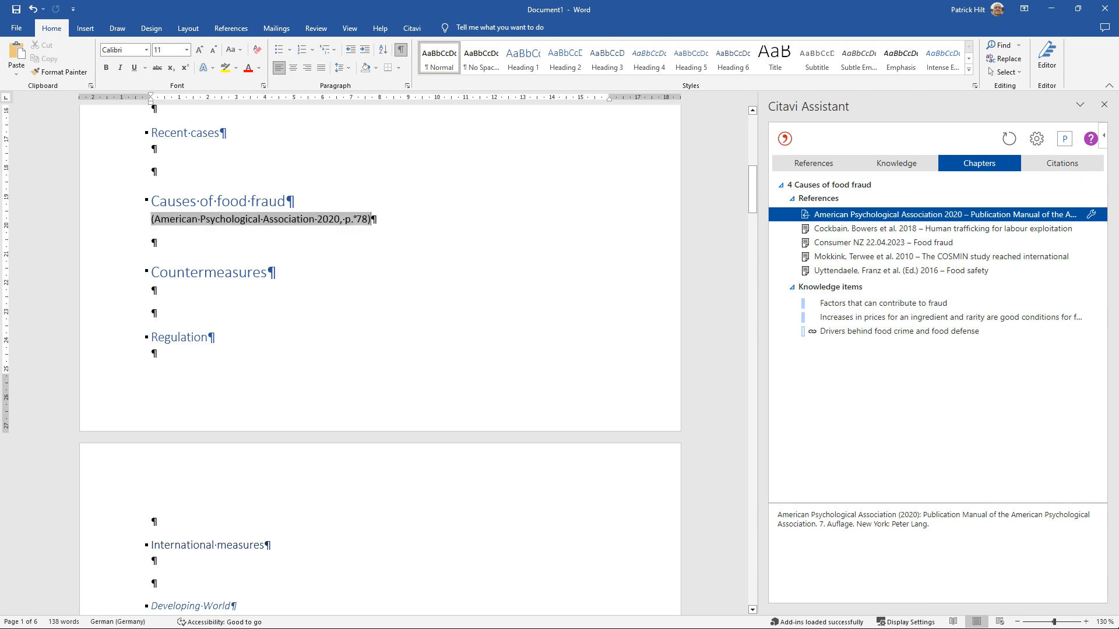
Below that citation, insert the quotations "Factors that can contribute to fraud" and "Increases in prices for an ingredient and rarity are good conditions for fraud".
{"action": "left_click", "coordinate": [154, 242]}
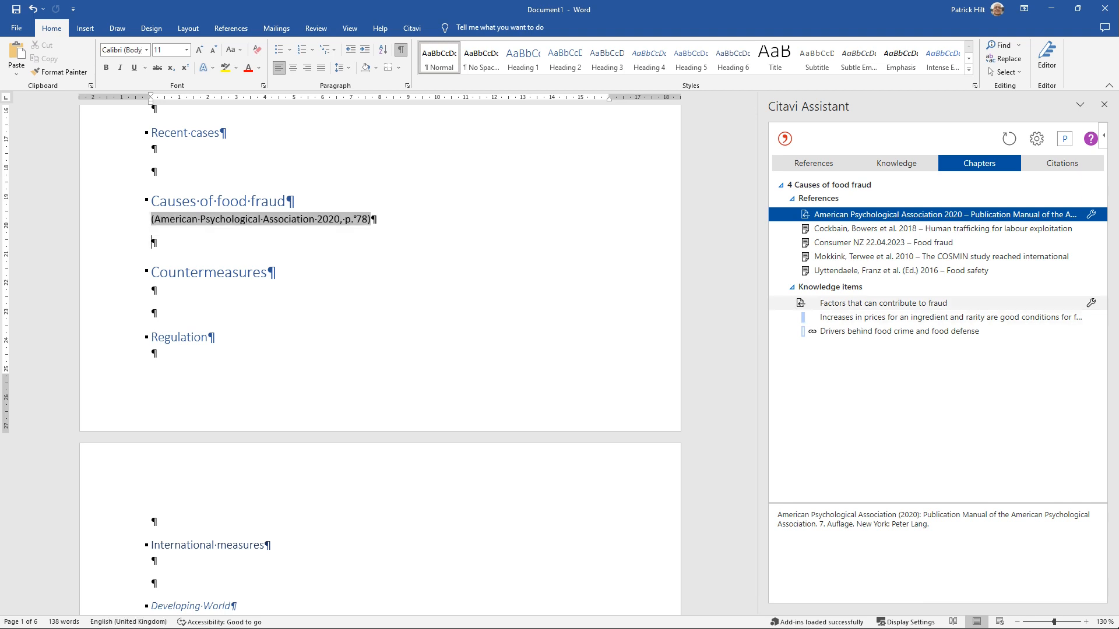
{"action": "left_click", "coordinate": [883, 303]}
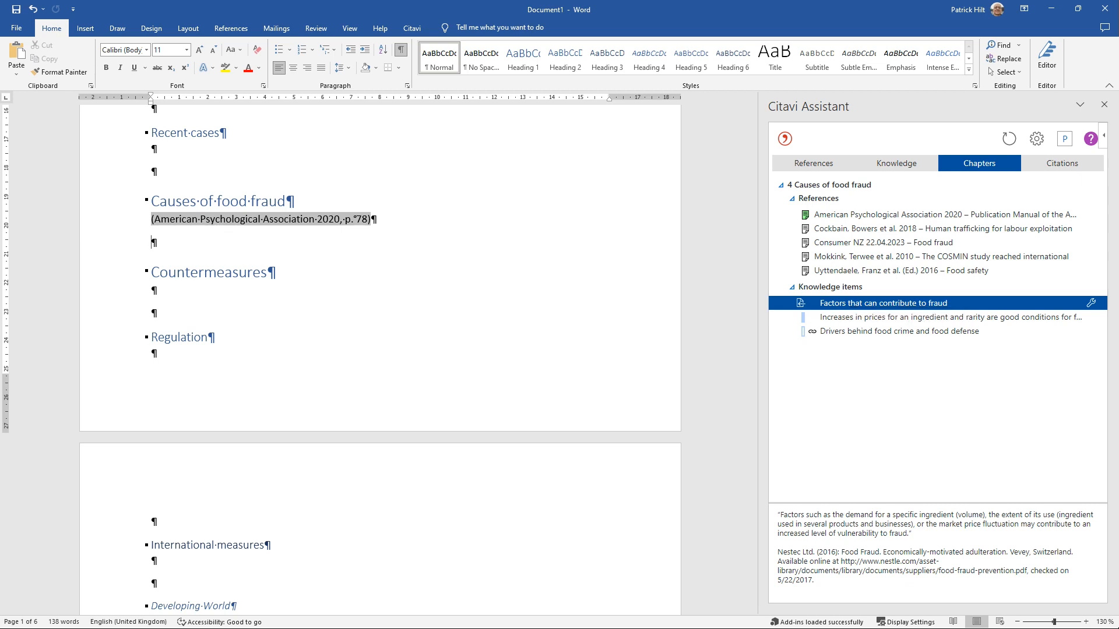
{"action": "left_click", "coordinate": [801, 303]}
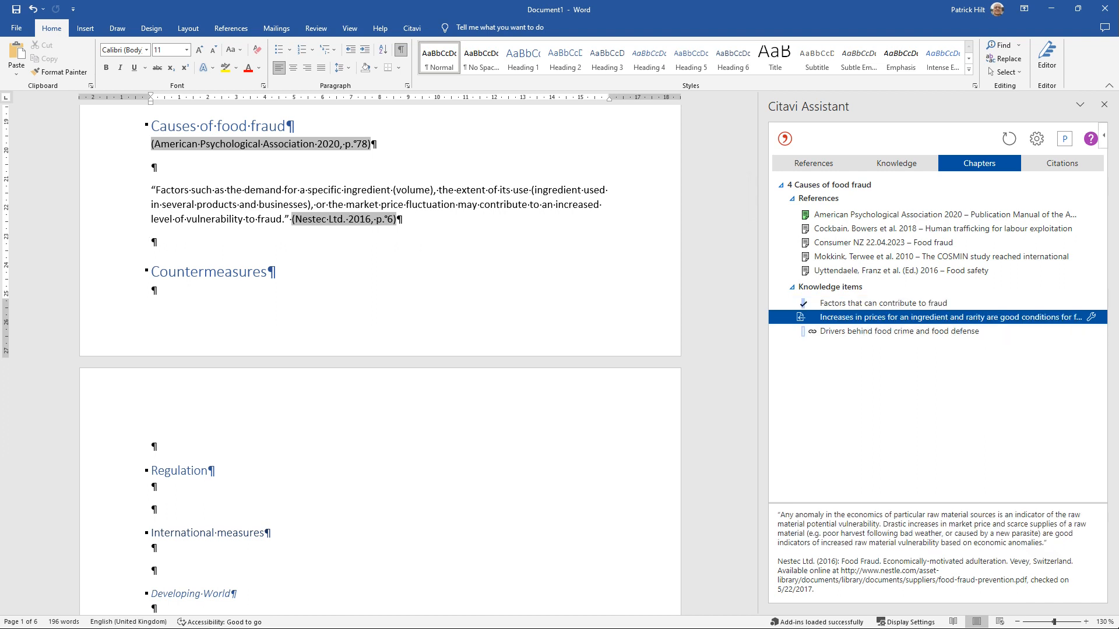
{"action": "left_click", "coordinate": [801, 317]}
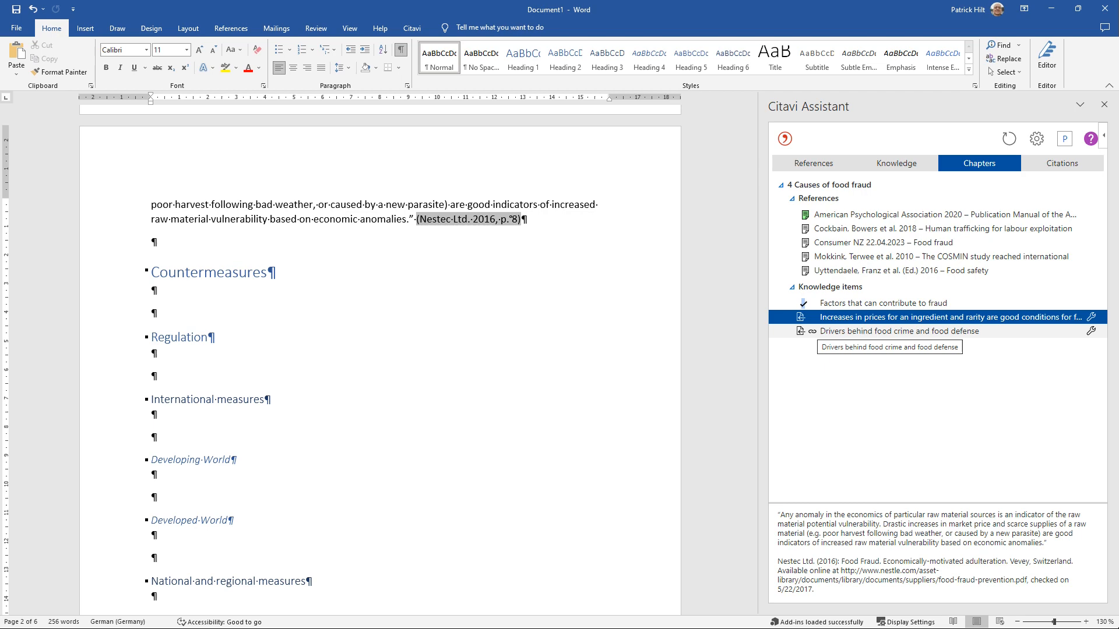
Review the inserted quotations and preview the knowledge items "Factors that can contribute to fraud" and "Drivers behind food crime and food defense".
{"action": "double_click", "coordinate": [822, 331]}
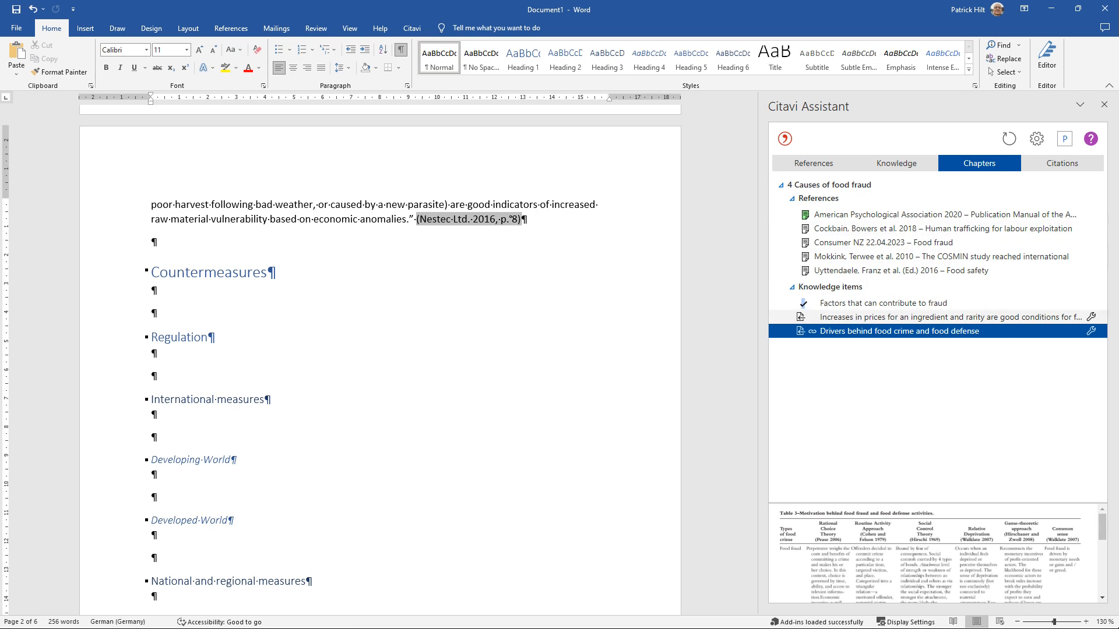
{"action": "scroll", "coordinate": [380, 362], "scroll_direction": "up", "scroll_amount": 4}
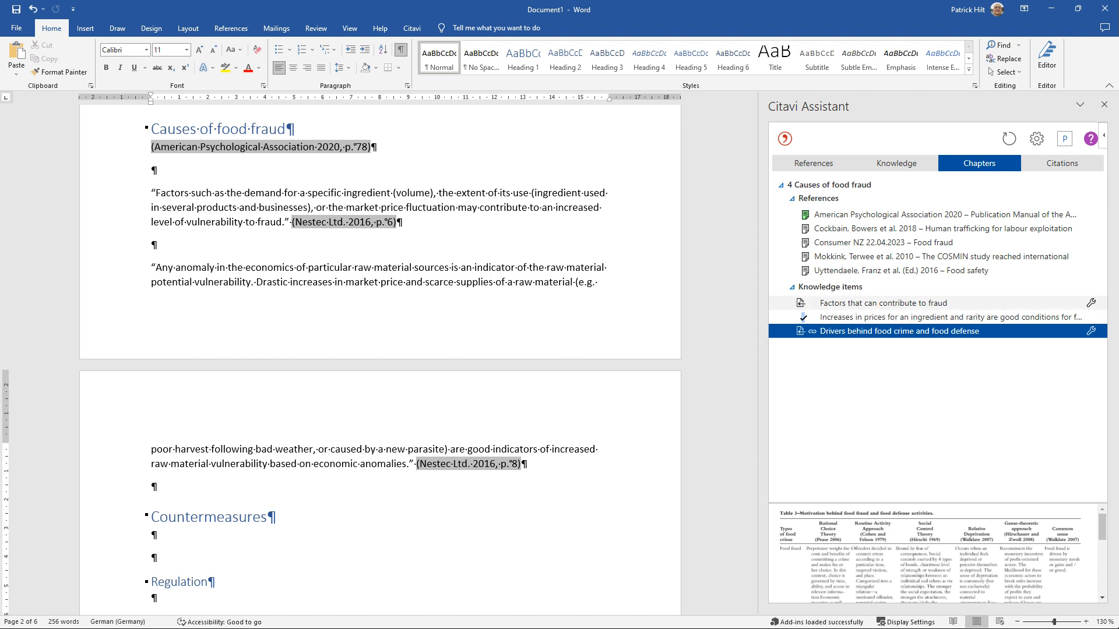
{"action": "left_click", "coordinate": [862, 303]}
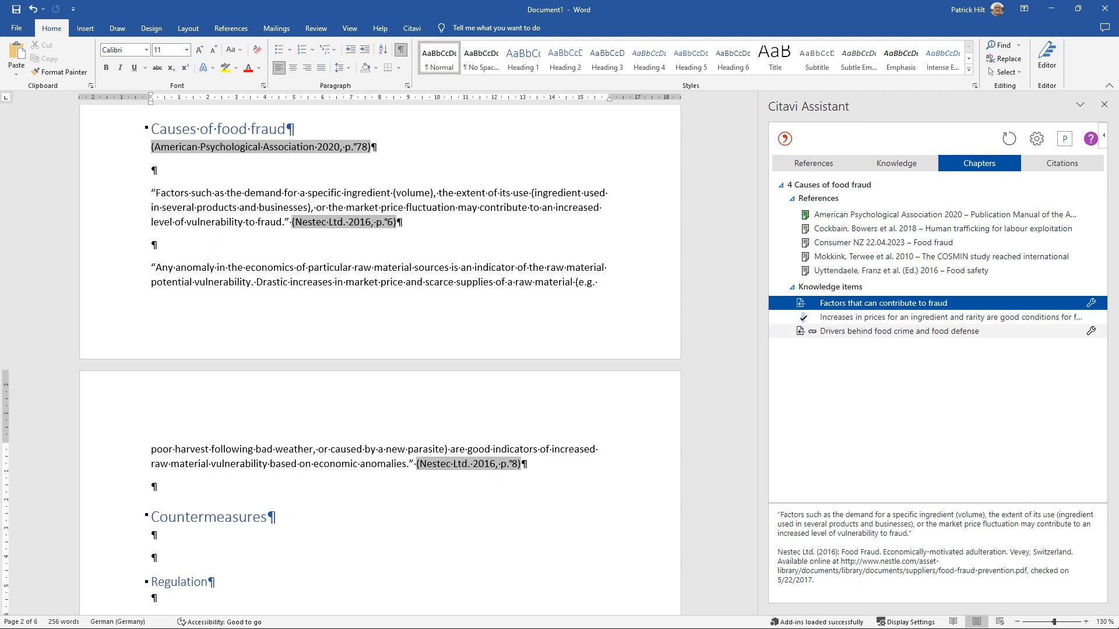
{"action": "left_click", "coordinate": [899, 331]}
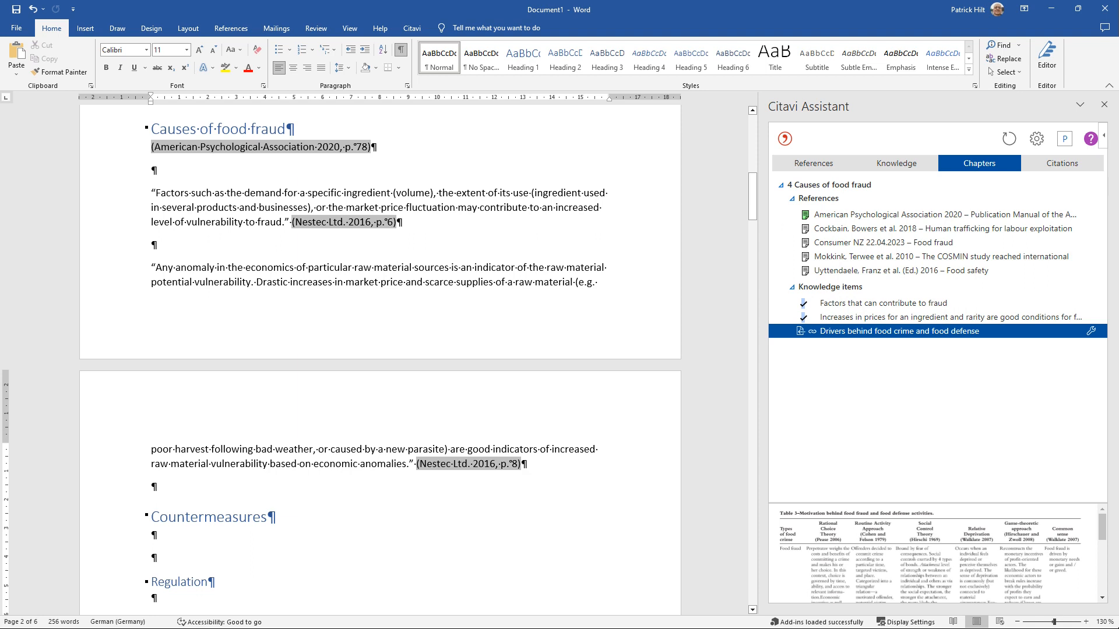
{"action": "scroll", "coordinate": [378, 356], "scroll_direction": "down", "scroll_amount": 5}
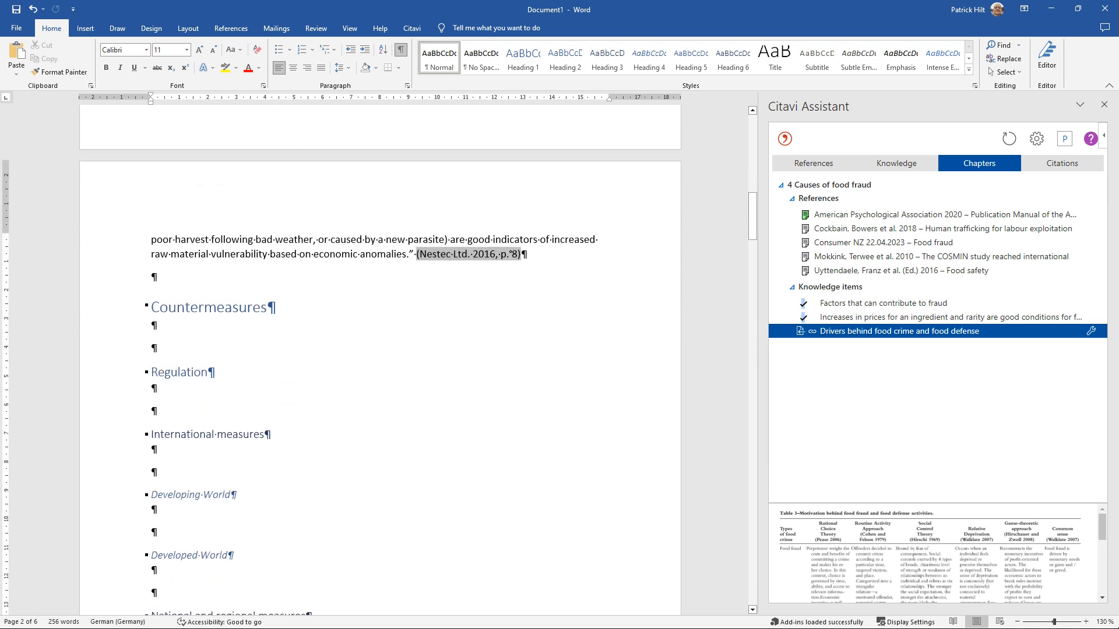
Set the document's citation style to APA American Psychological Association, 7th ed. (English), then save the change and reformat the document.
{"action": "left_click_drag", "start_coordinate": [752, 221], "coordinate": [752, 582]}
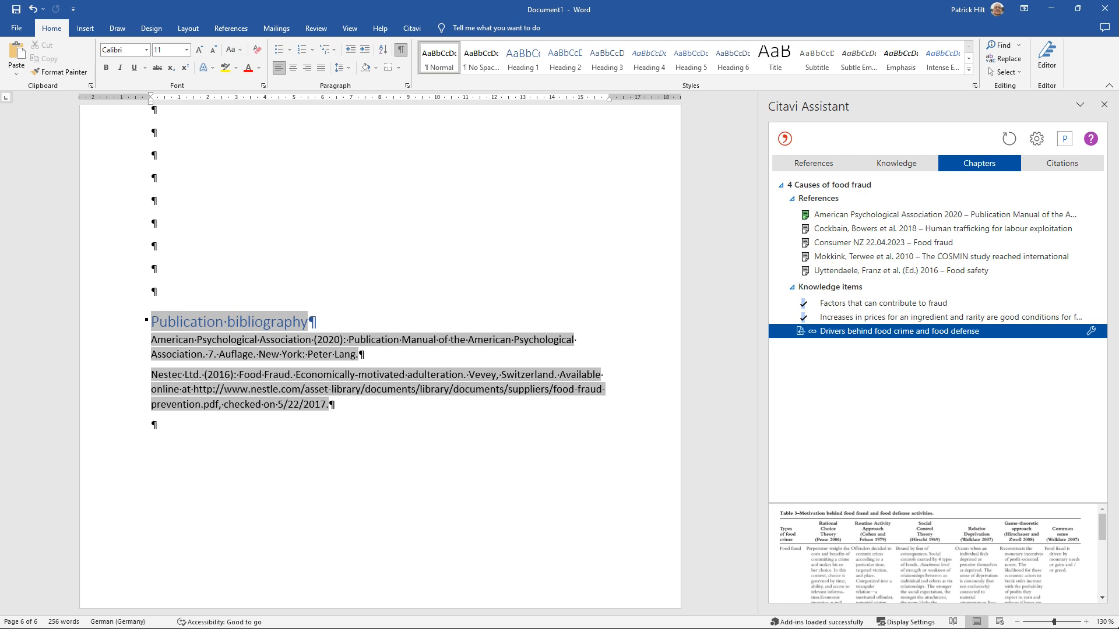
{"action": "left_click", "coordinate": [1036, 139]}
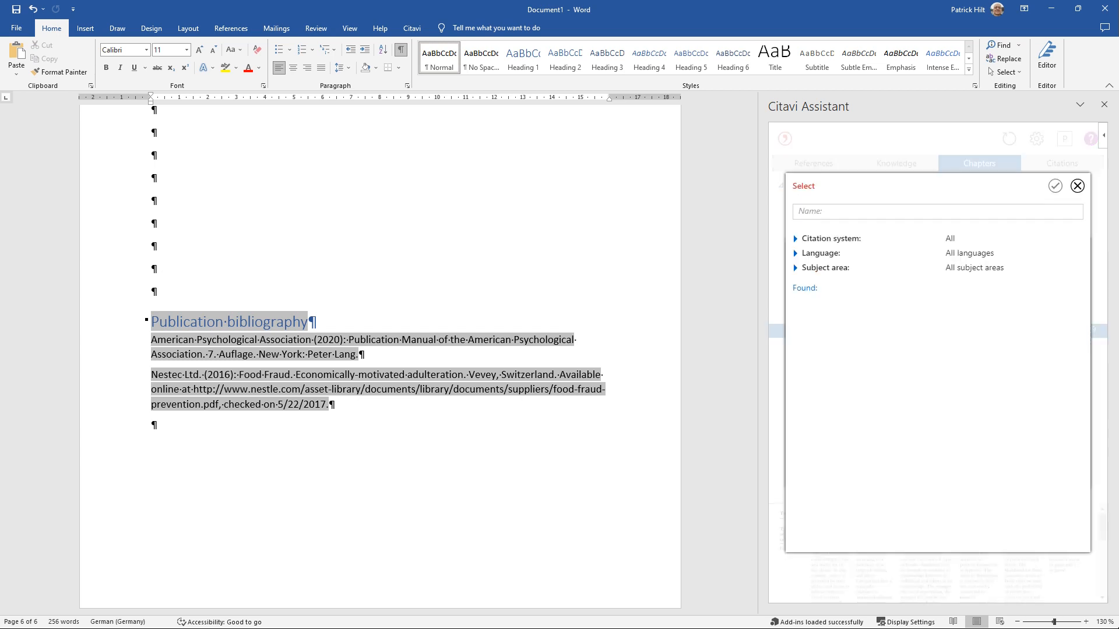
{"action": "left_click", "coordinate": [799, 212]}
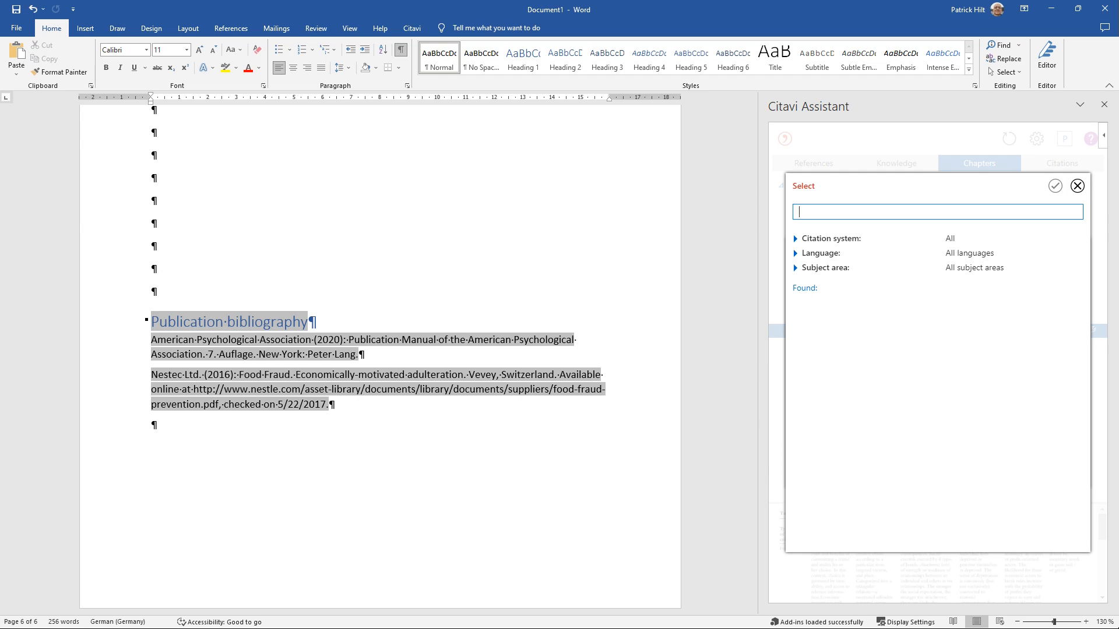
{"action": "type", "text": "apa"}
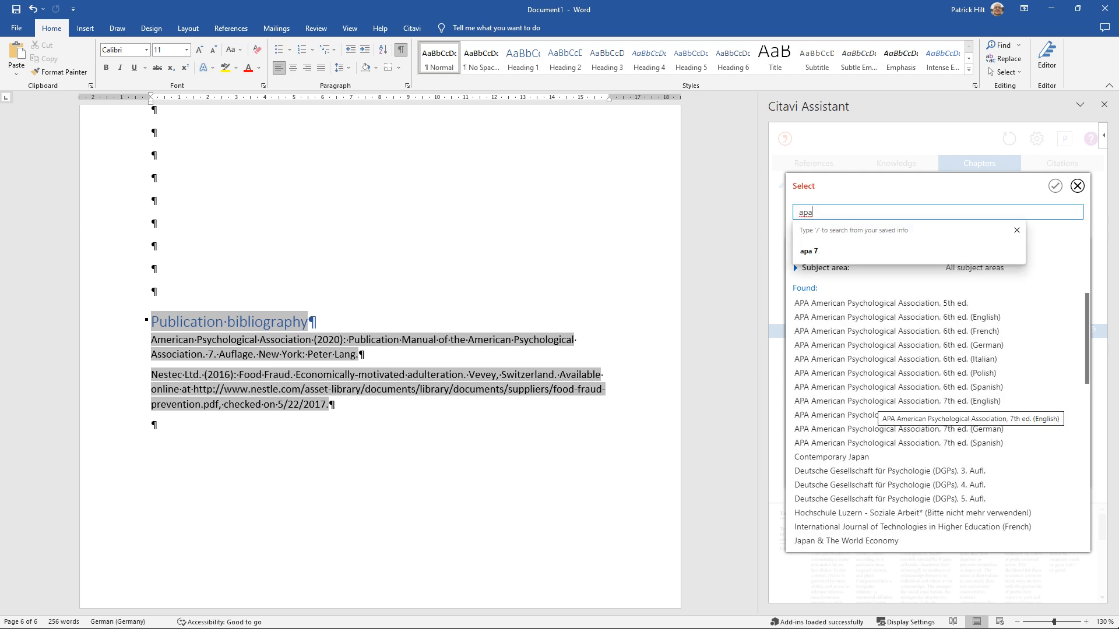
{"action": "left_click", "coordinate": [877, 402]}
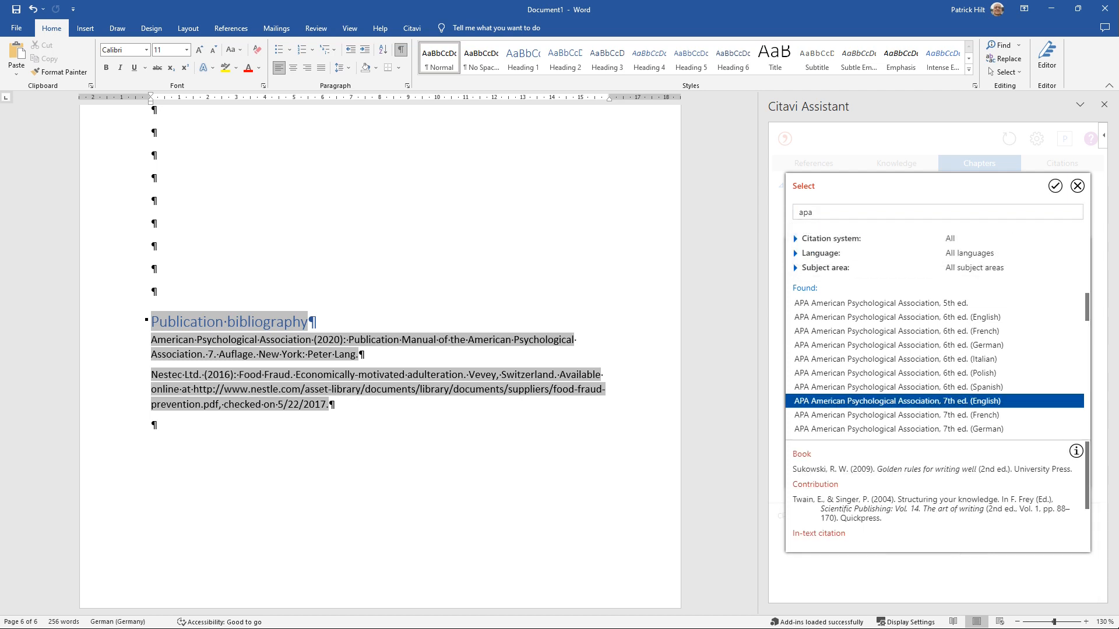
{"action": "key", "text": "Return"}
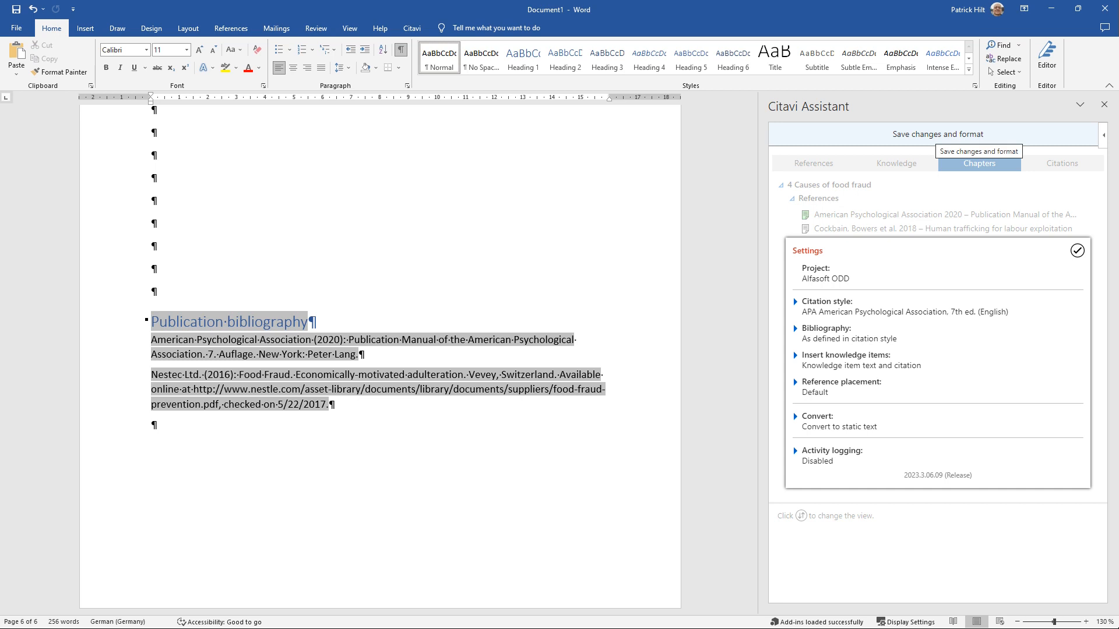
{"action": "left_click", "coordinate": [937, 134]}
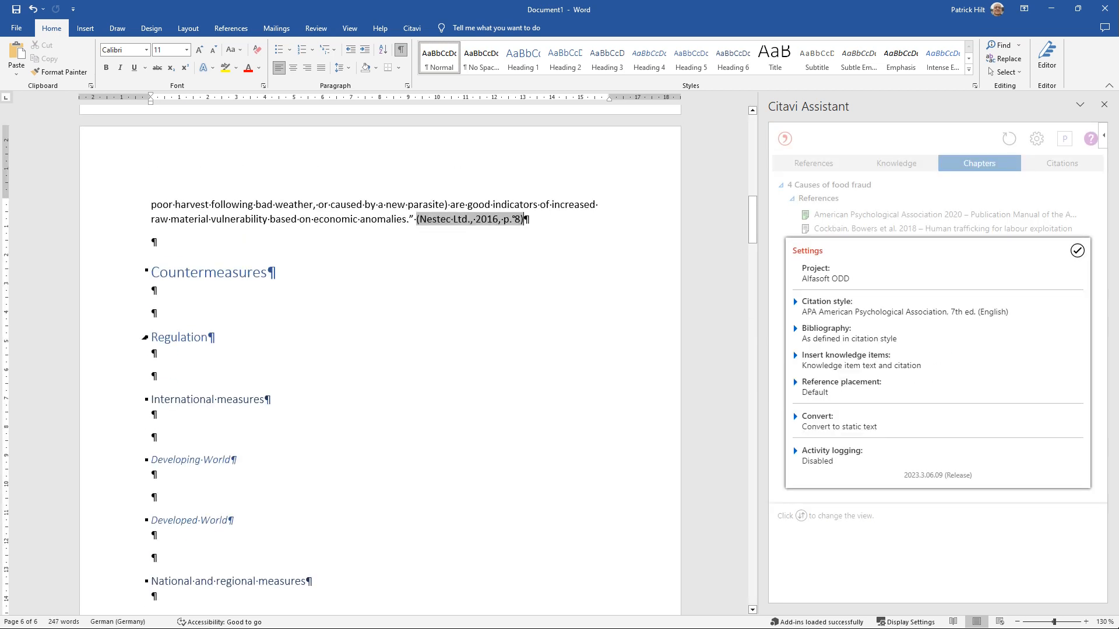
Check the reformatted reference list at the end of the document and close the Citavi settings.
{"action": "left_click_drag", "start_coordinate": [752, 220], "coordinate": [753, 580]}
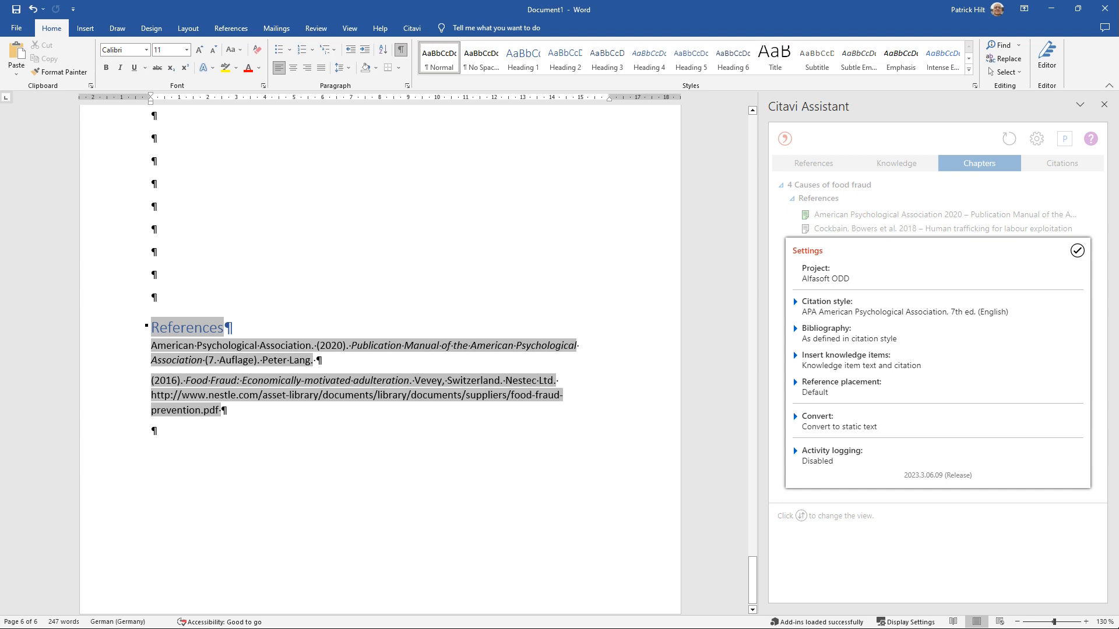
{"action": "scroll", "coordinate": [380, 349], "scroll_direction": "up", "scroll_amount": 10}
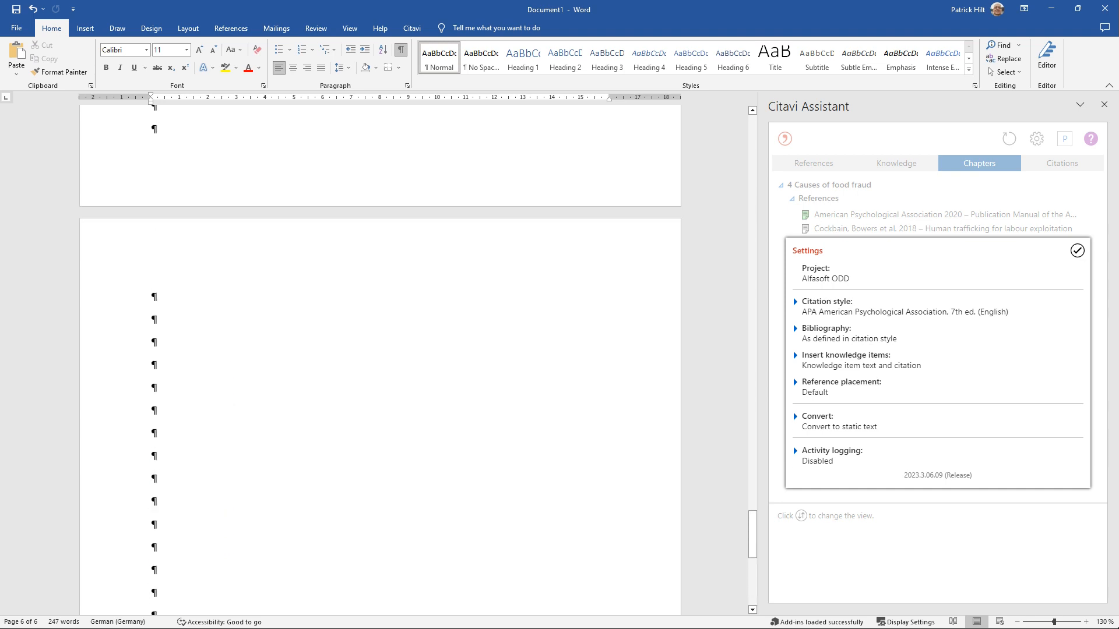
{"action": "scroll", "coordinate": [380, 350], "scroll_direction": "up", "scroll_amount": 2}
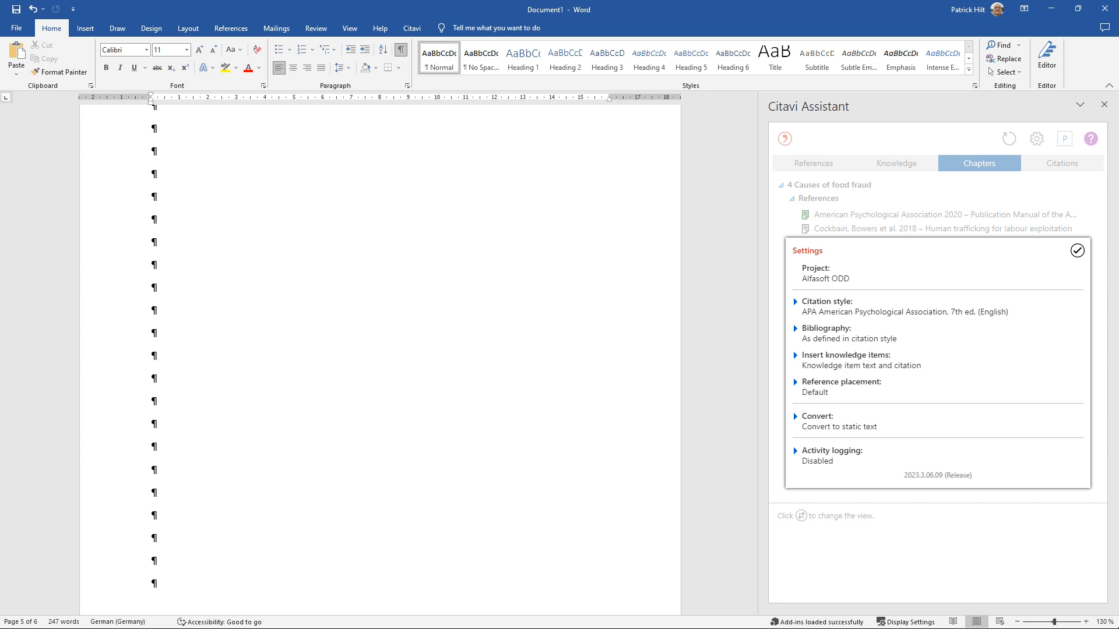
{"action": "left_click", "coordinate": [1077, 250]}
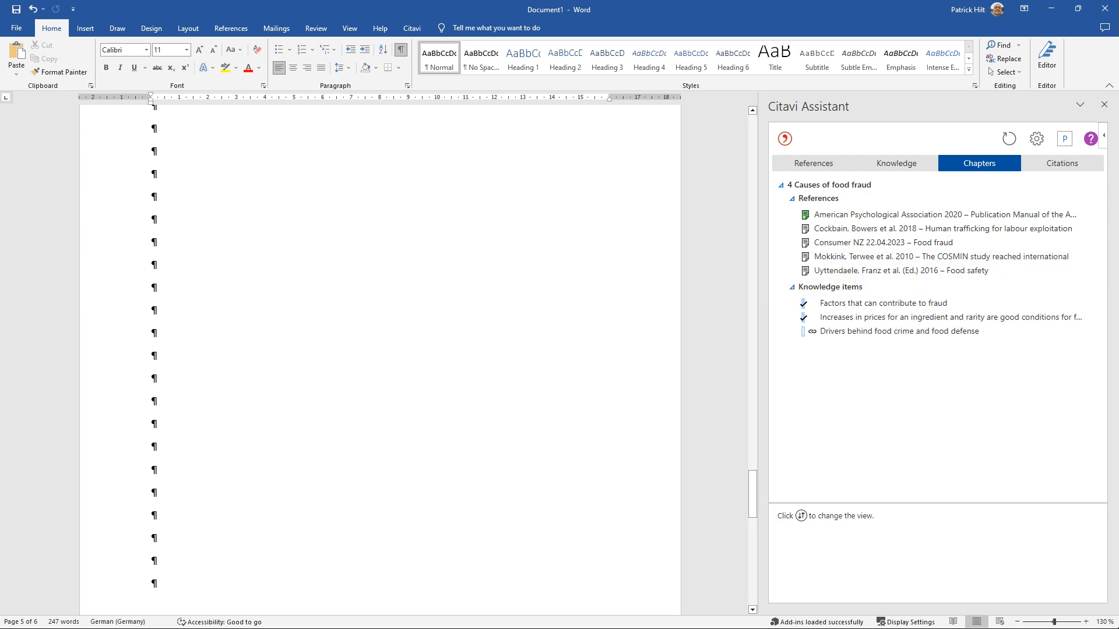
{"action": "left_click_drag", "start_coordinate": [752, 495], "coordinate": [753, 138]}
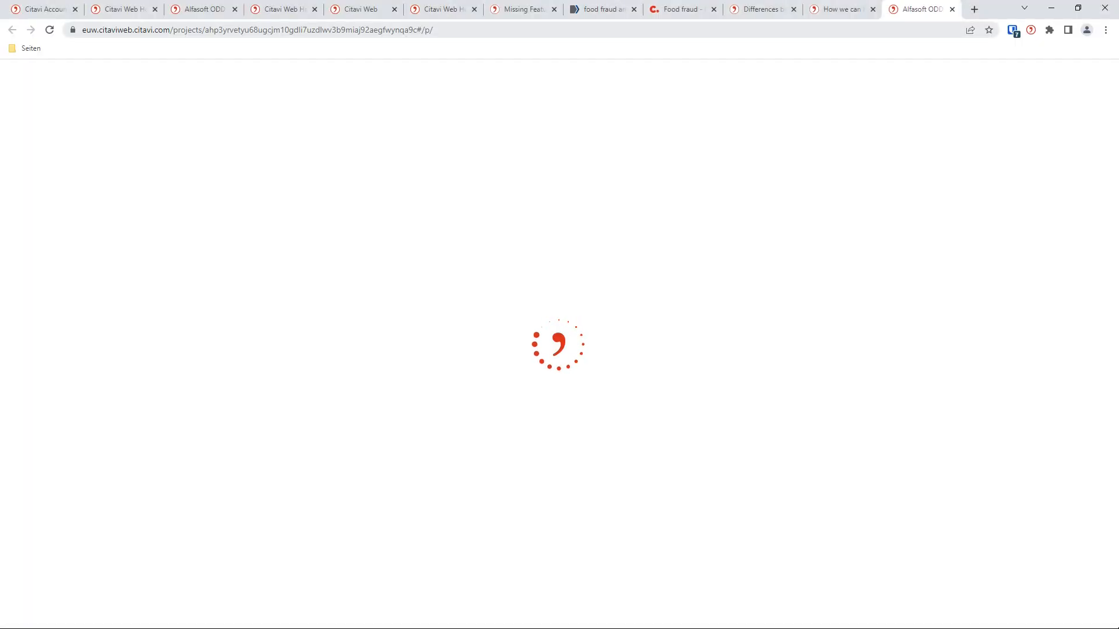
{"action": "left_click", "coordinate": [841, 9]}
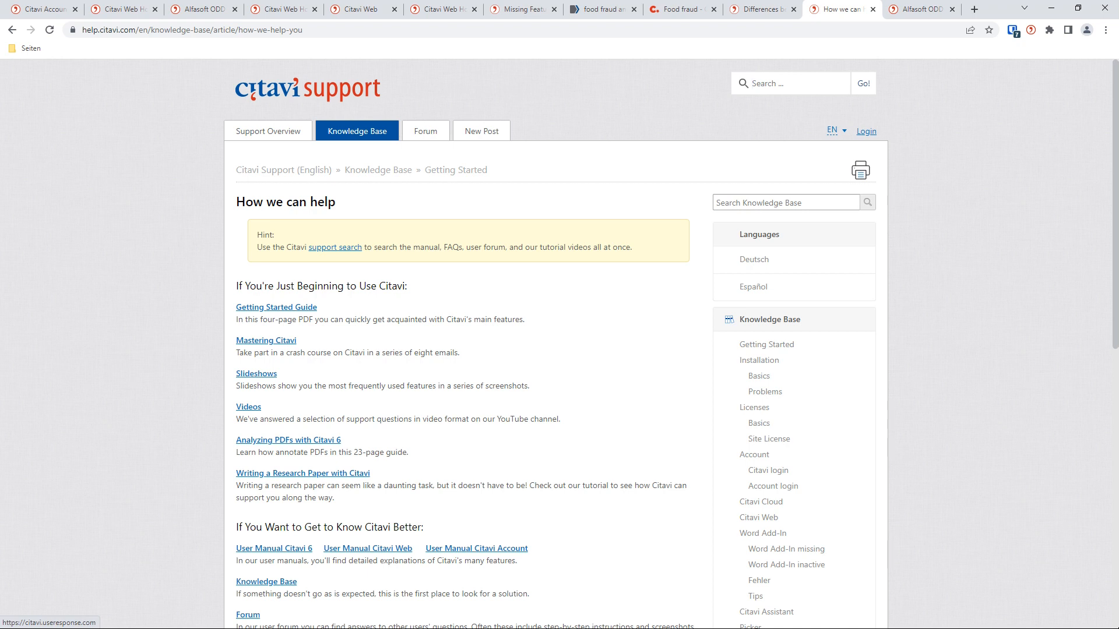
{"action": "key", "text": "ctrl+l"}
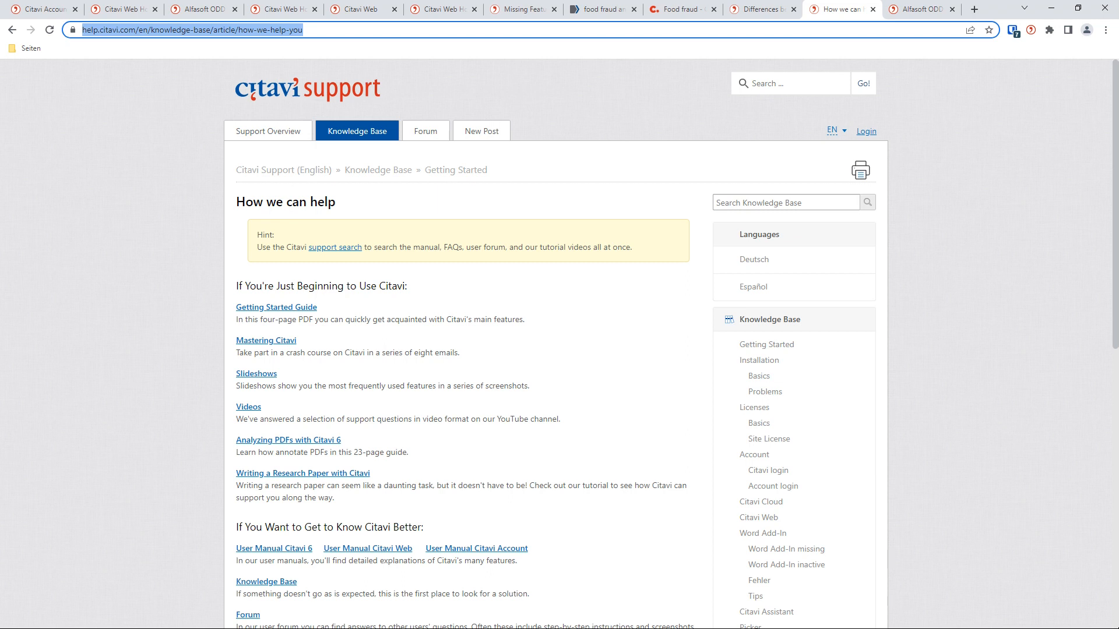
{"action": "type", "text": "www.citavi.c"}
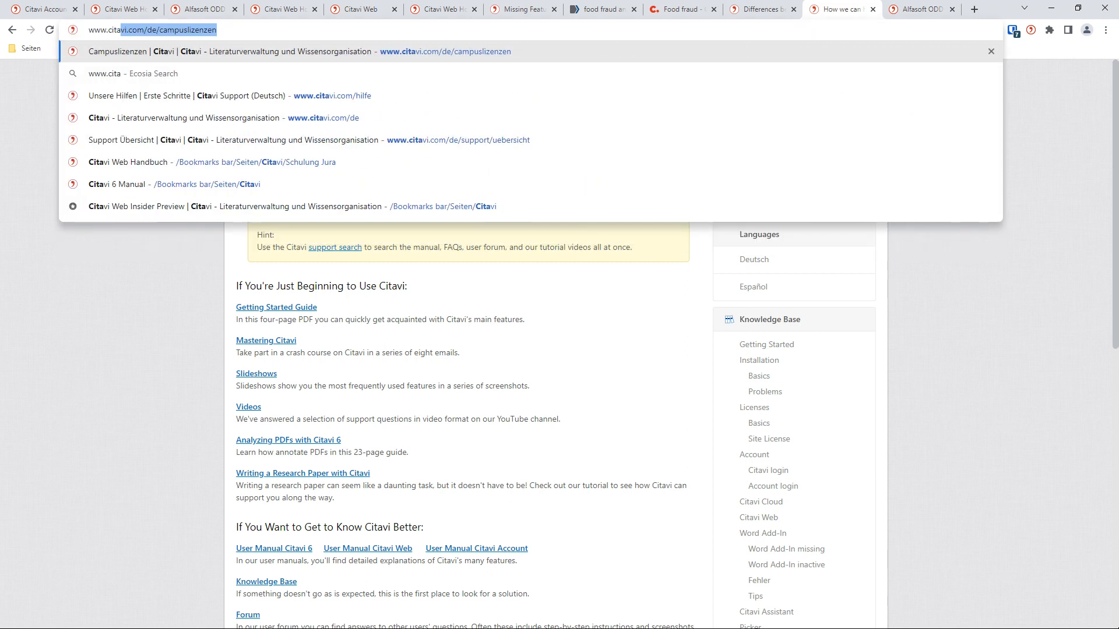
{"action": "type", "text": "om/help"}
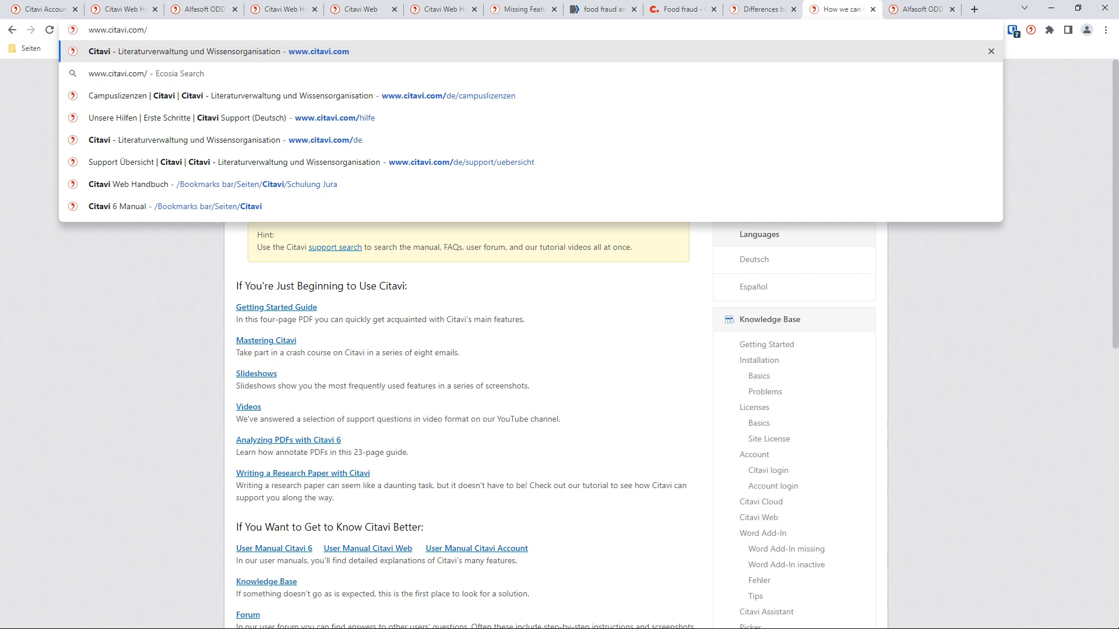
{"action": "key", "text": "Return"}
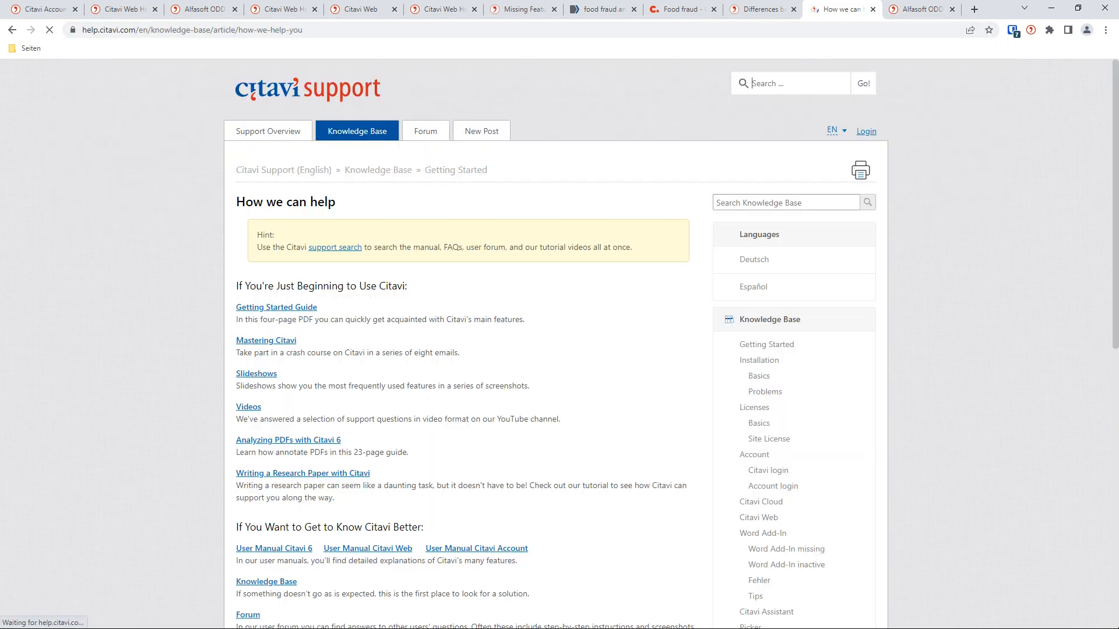
{"action": "scroll", "coordinate": [556, 344], "scroll_direction": "down", "scroll_amount": 2}
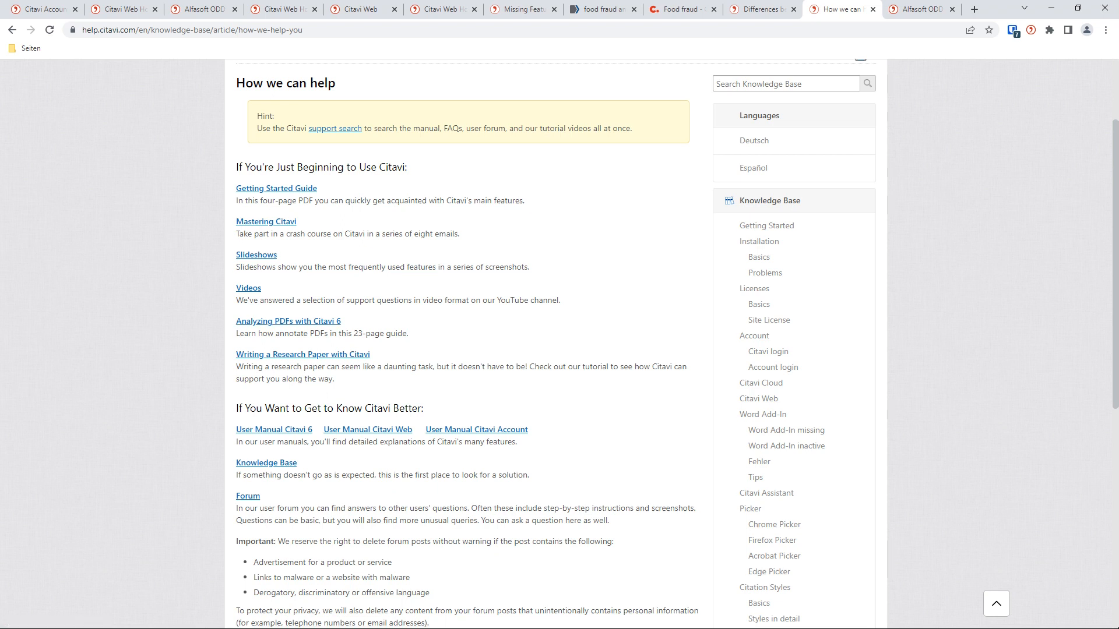
{"action": "scroll", "coordinate": [288, 324], "scroll_direction": "down", "scroll_amount": 3}
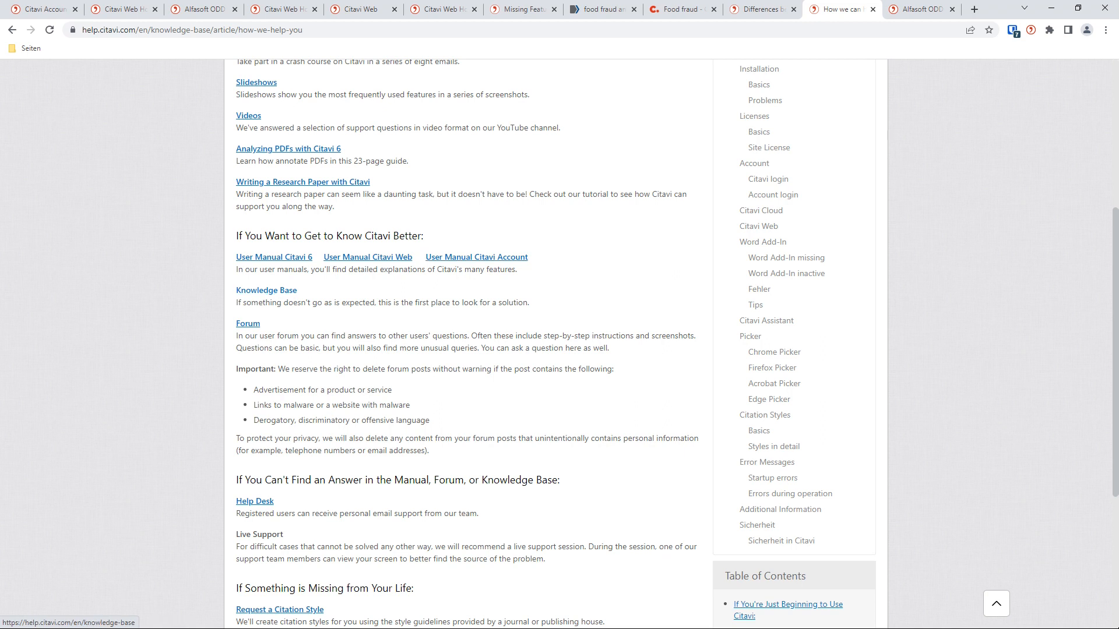
{"action": "scroll", "coordinate": [256, 314], "scroll_direction": "down", "scroll_amount": 1}
{"action": "scroll", "coordinate": [254, 326], "scroll_direction": "down", "scroll_amount": 2}
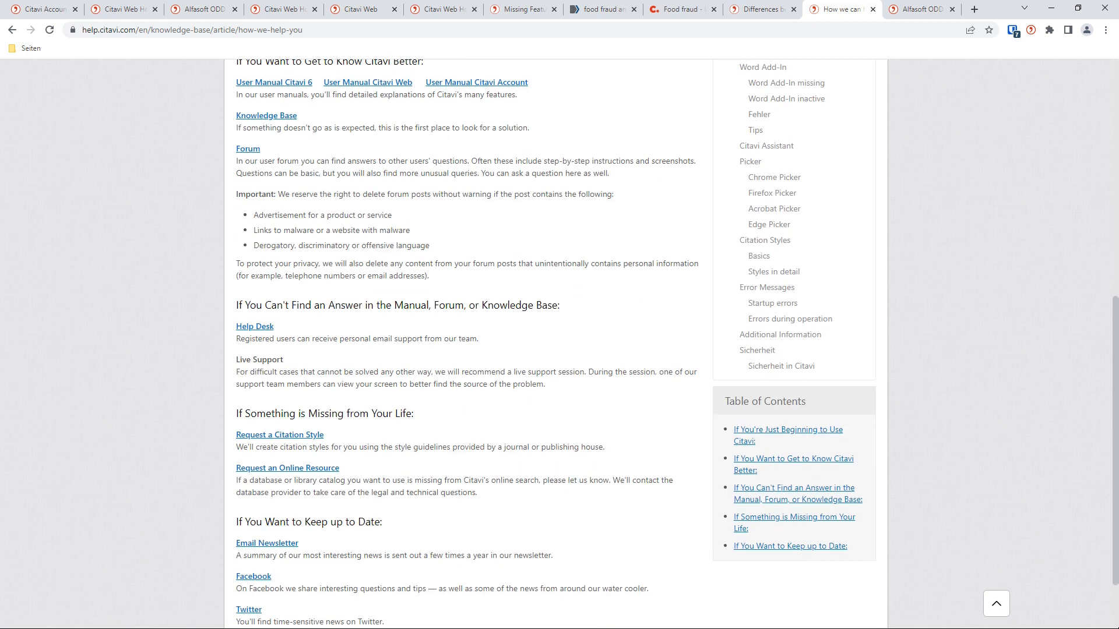